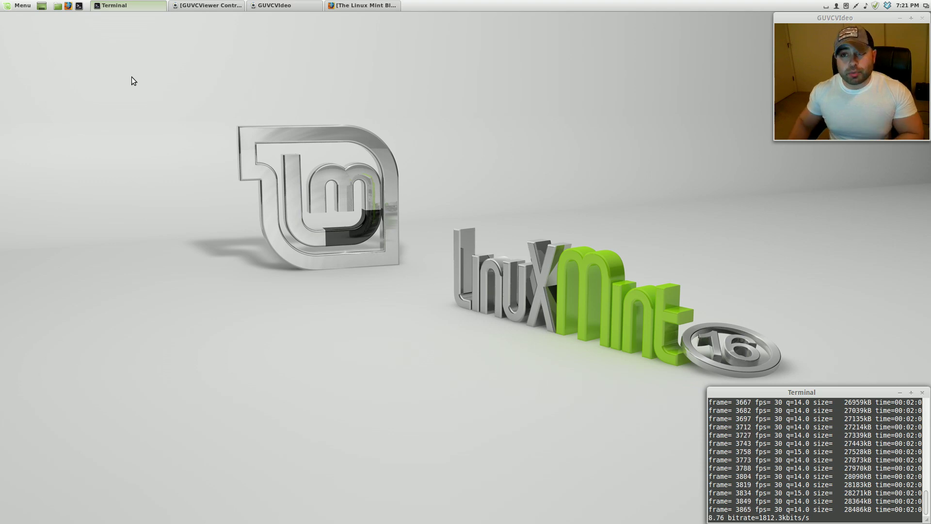
# - Switch to Firefox, skim the Linux Mint 16 Cinnamon RC release post and open its Cinnamon 2.0 feature page
pyautogui.click(370, 6)
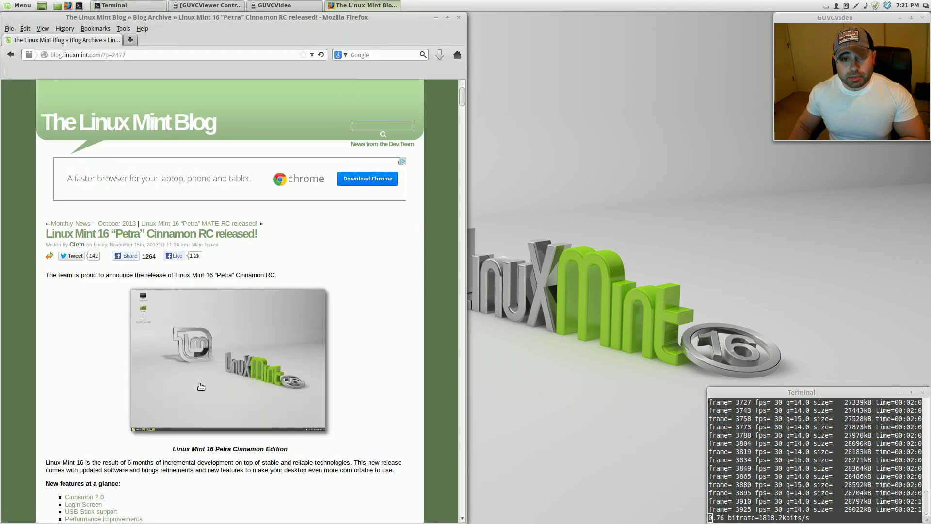
pyautogui.scroll(-15, 205, 359)
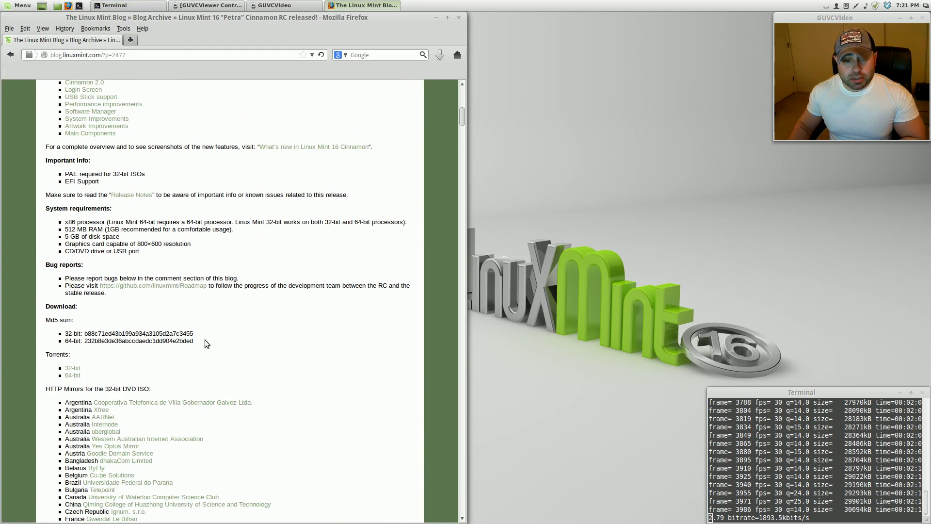
pyautogui.scroll(-6, 204, 340)
pyautogui.scroll(9, 201, 313)
pyautogui.scroll(6, 200, 307)
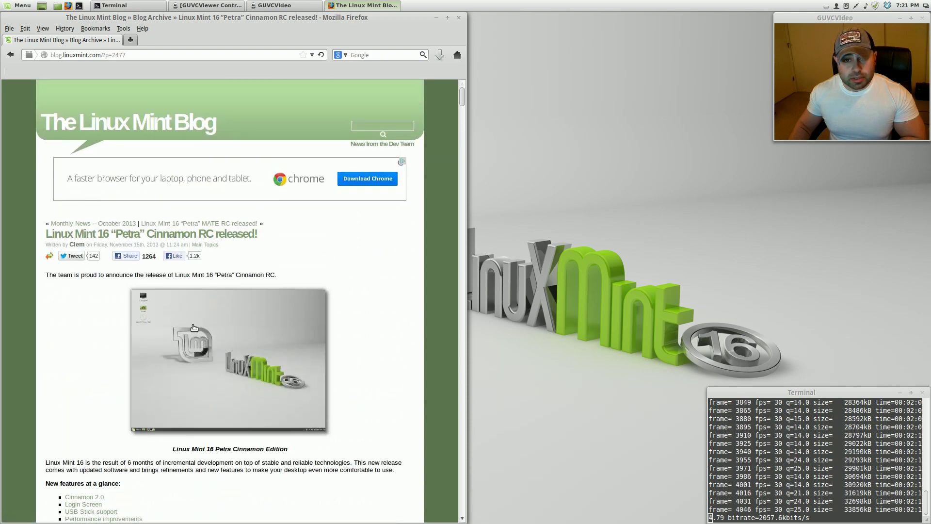
pyautogui.scroll(-3, 152, 373)
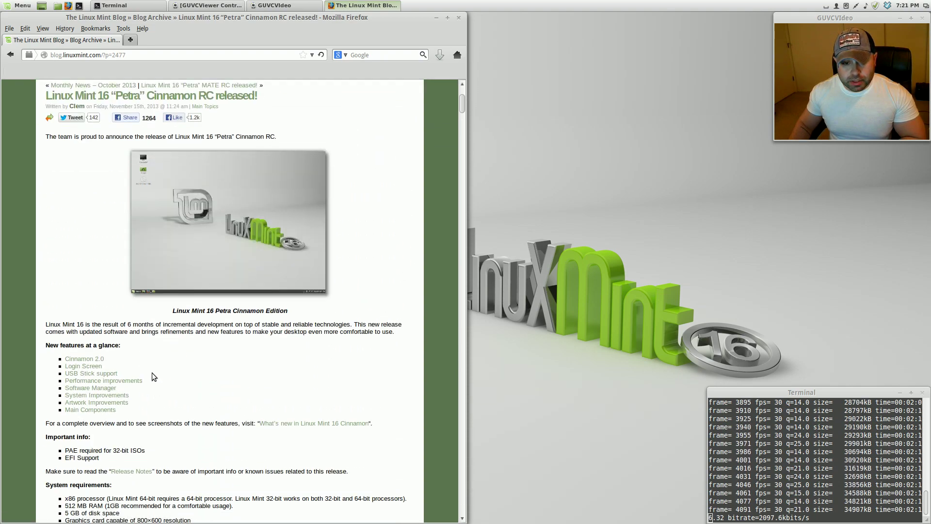
pyautogui.click(103, 358)
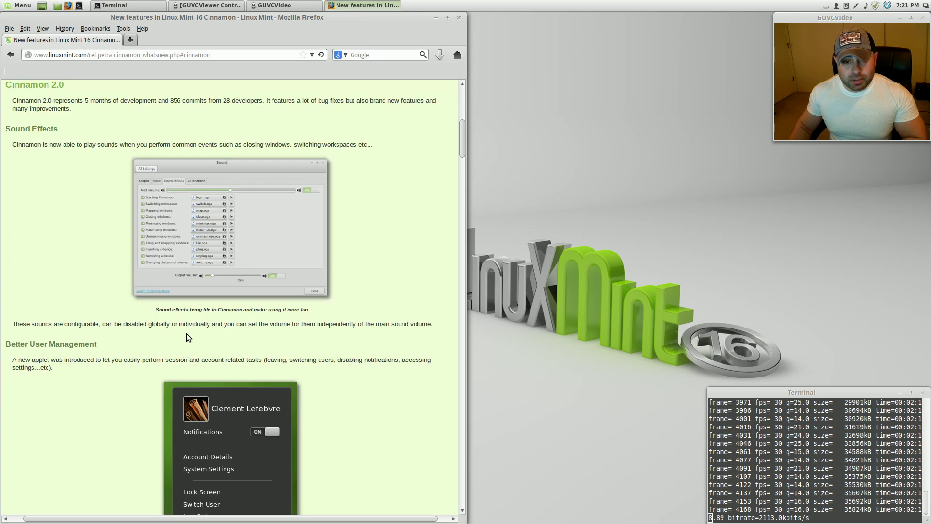
# - Open System Settings, search for "sound" and show the Sound Effects options of the Sound module
pyautogui.press('super')
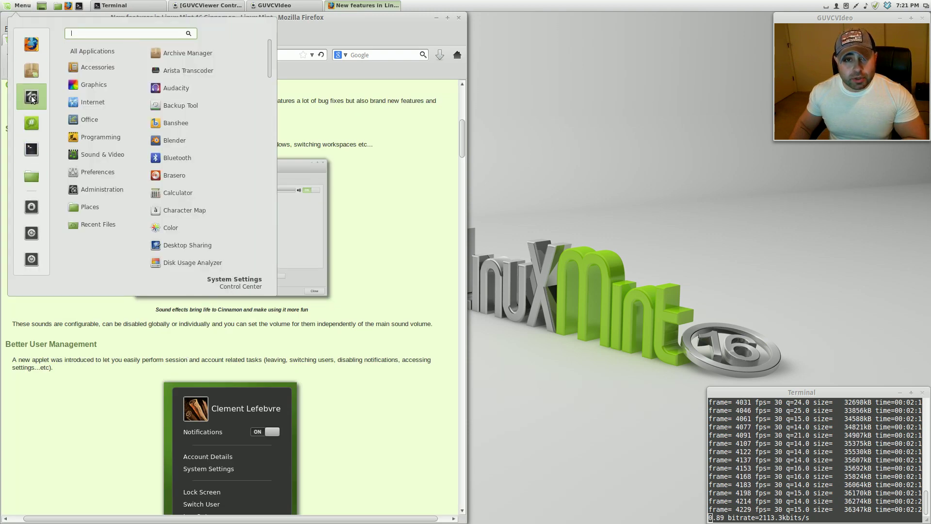
pyautogui.click(32, 98)
pyautogui.moveTo(467, 124); pyautogui.dragTo(511, 113)
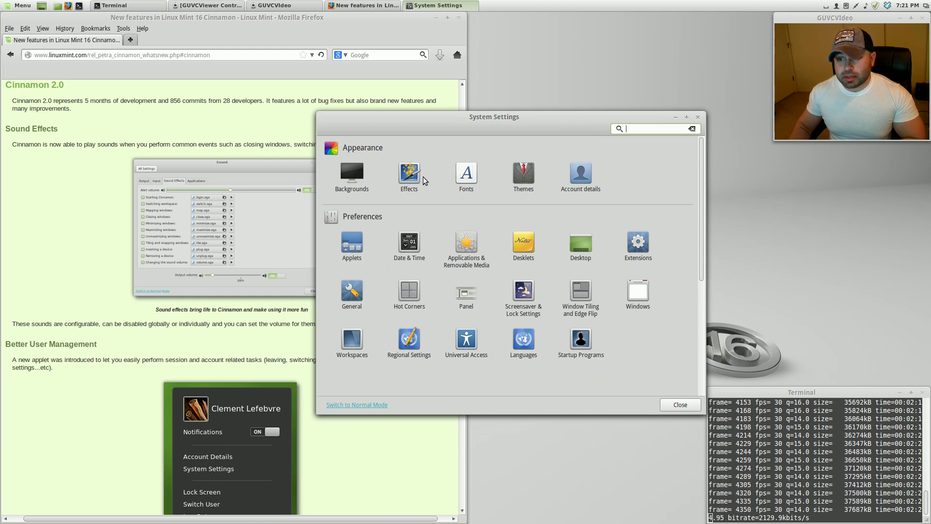
pyautogui.write('sound')
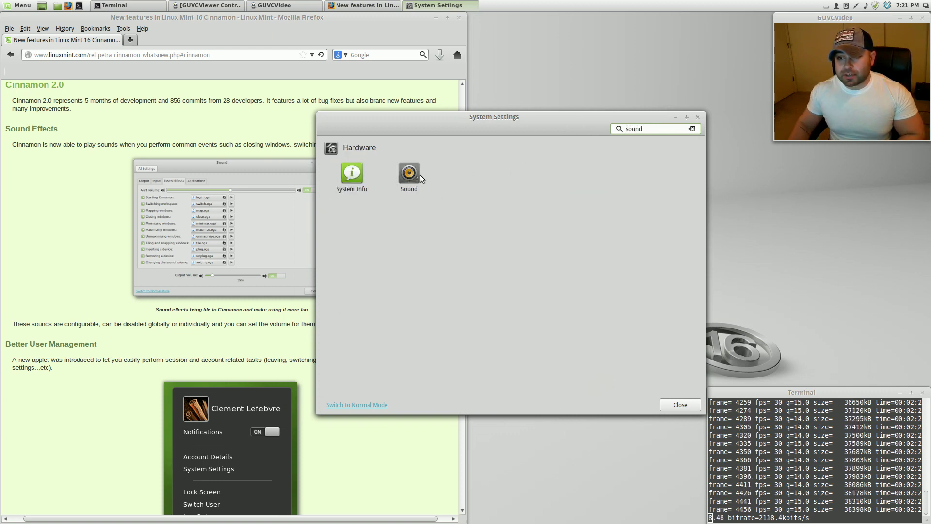
pyautogui.click(420, 176)
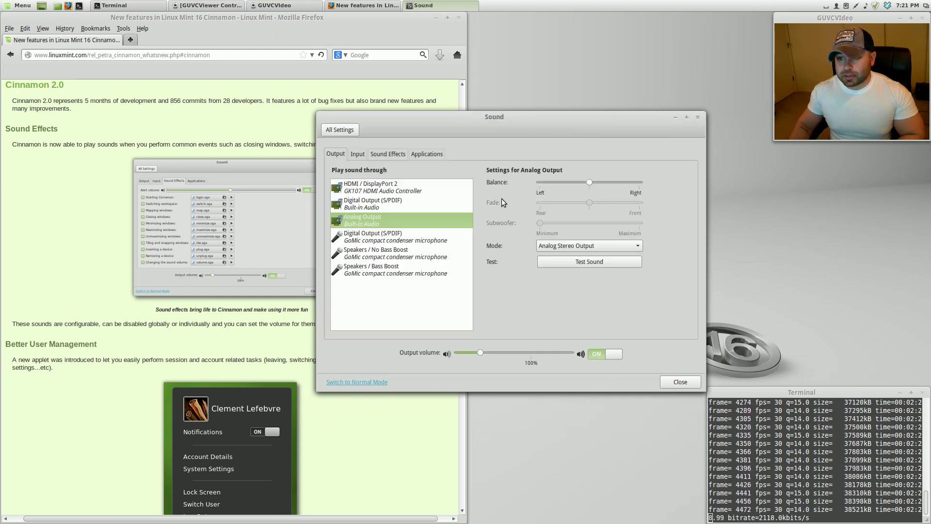
pyautogui.click(381, 155)
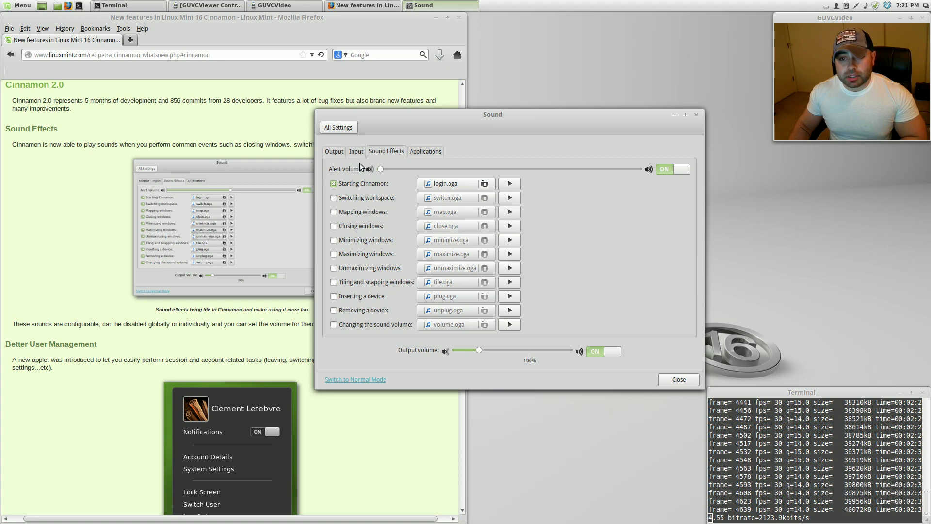
# - Return to all settings, move System Settings clear of the browser and read the Better User Management section on the feature page
pyautogui.click(338, 127)
pyautogui.moveTo(491, 126); pyautogui.dragTo(737, 237)
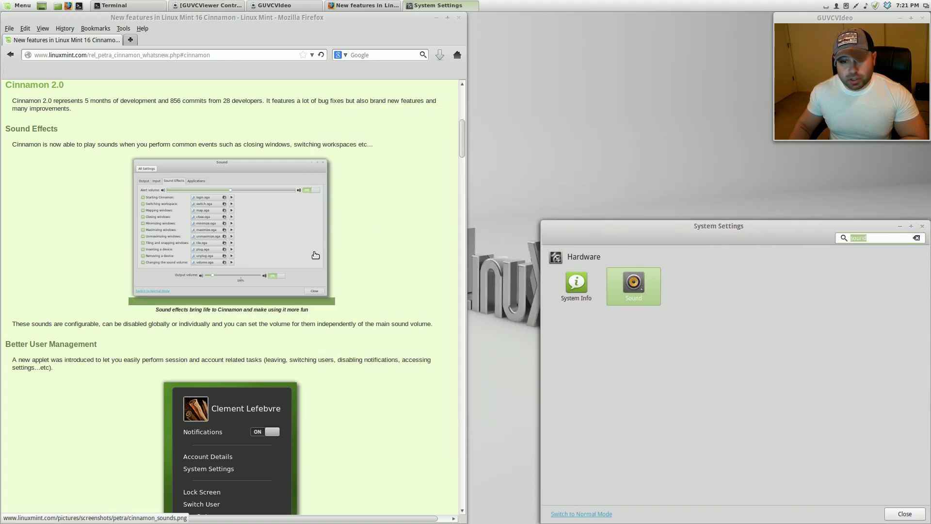
pyautogui.scroll(-7, 316, 247)
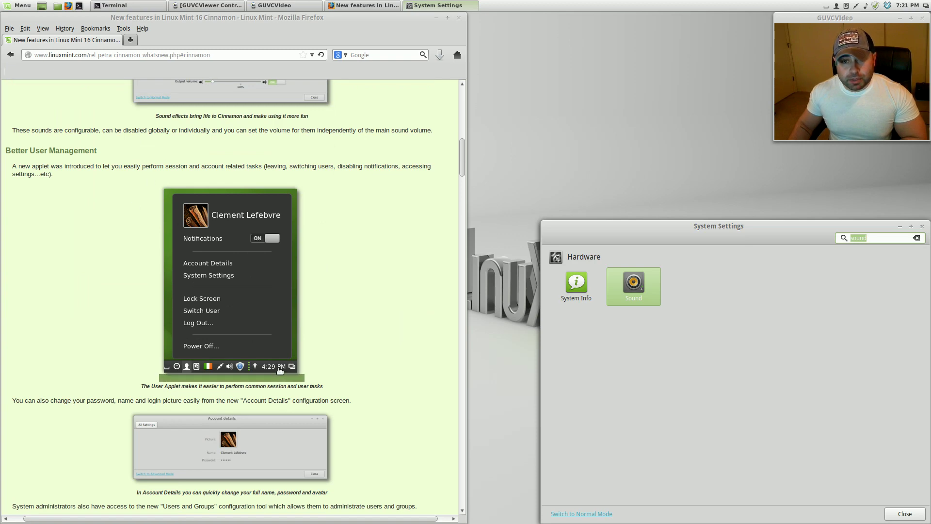
pyautogui.scroll(-7, 254, 347)
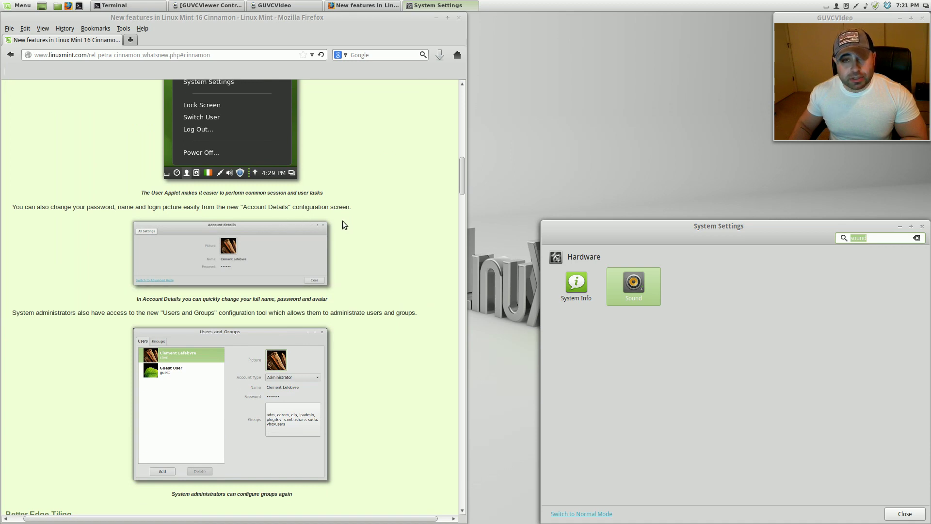
# - Bring System Settings closer, clear its search and launch Users and Groups from the Administration category
pyautogui.moveTo(671, 228); pyautogui.dragTo(460, 122)
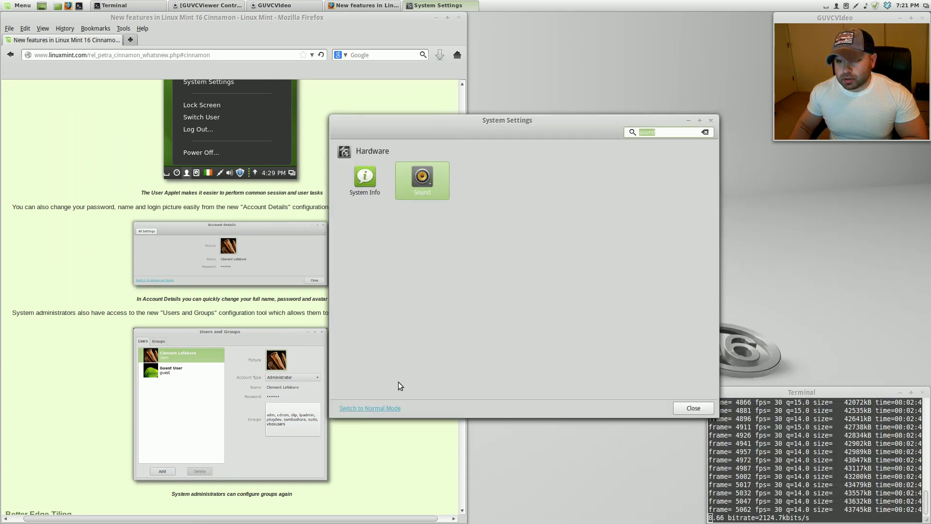
pyautogui.click(705, 132)
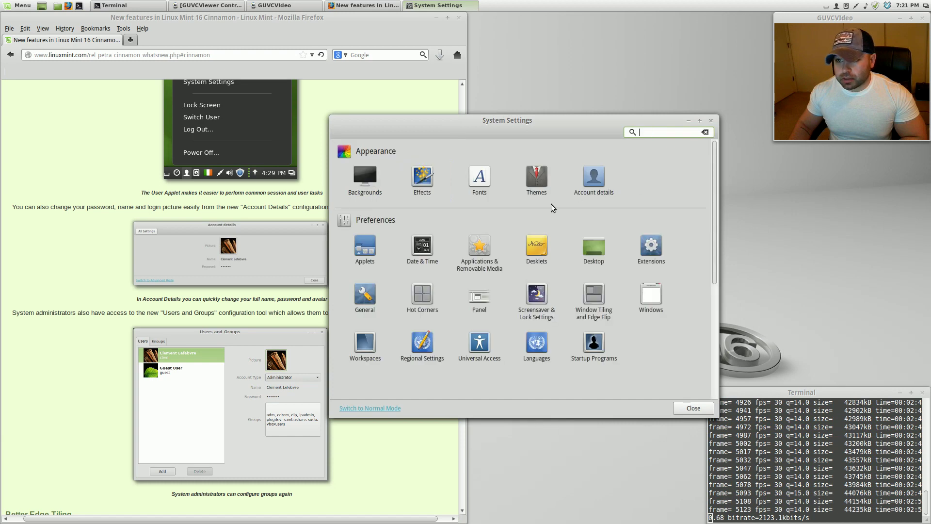
pyautogui.scroll(-5, 499, 251)
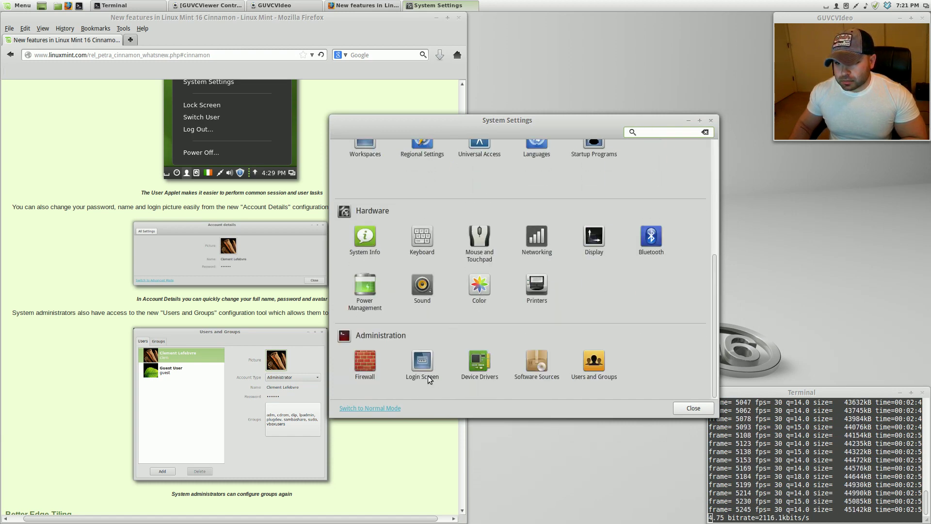
pyautogui.click(598, 375)
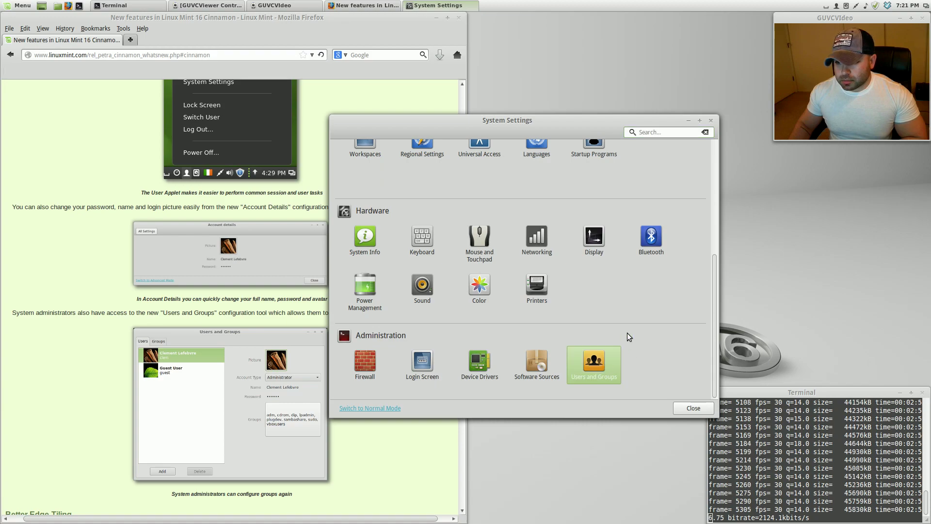
# - Authorize the Users and Groups tool with the account password, re-entering it when asked
pyautogui.write('••••••••••')
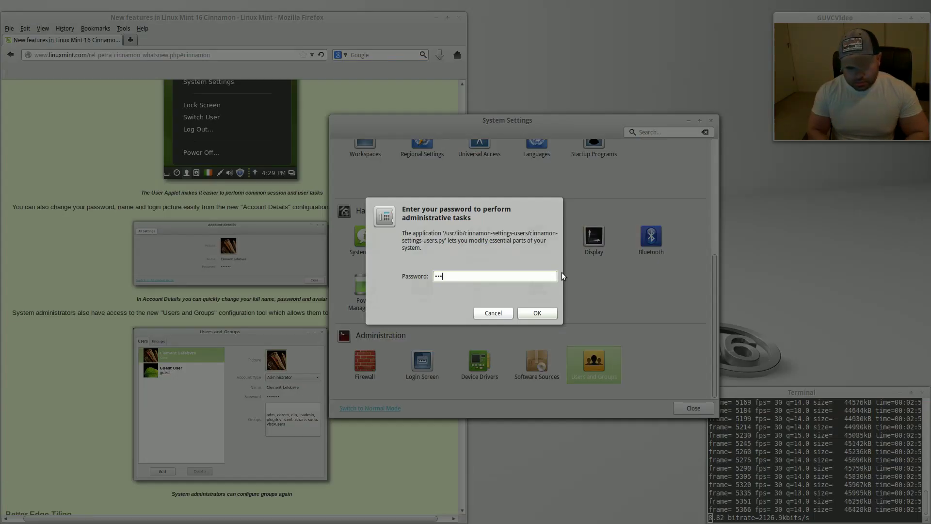
pyautogui.write('••••')
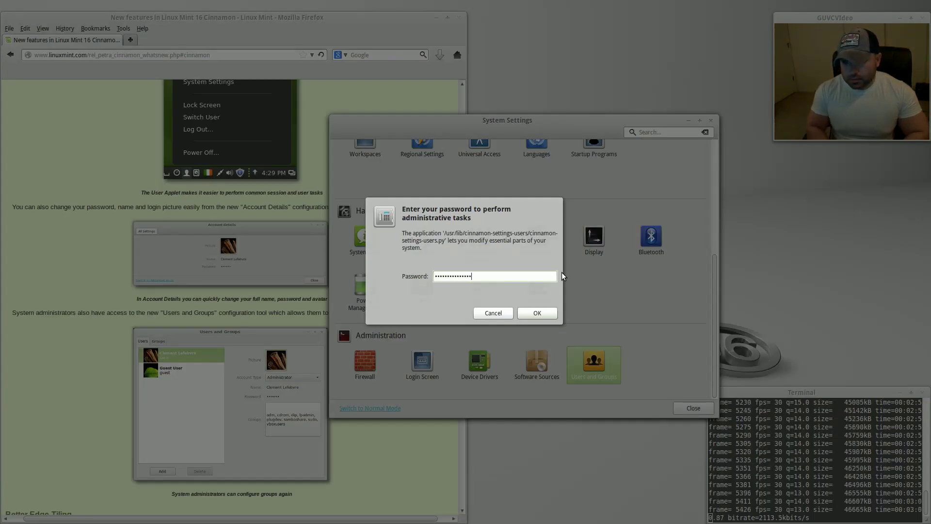
pyautogui.press('Return')
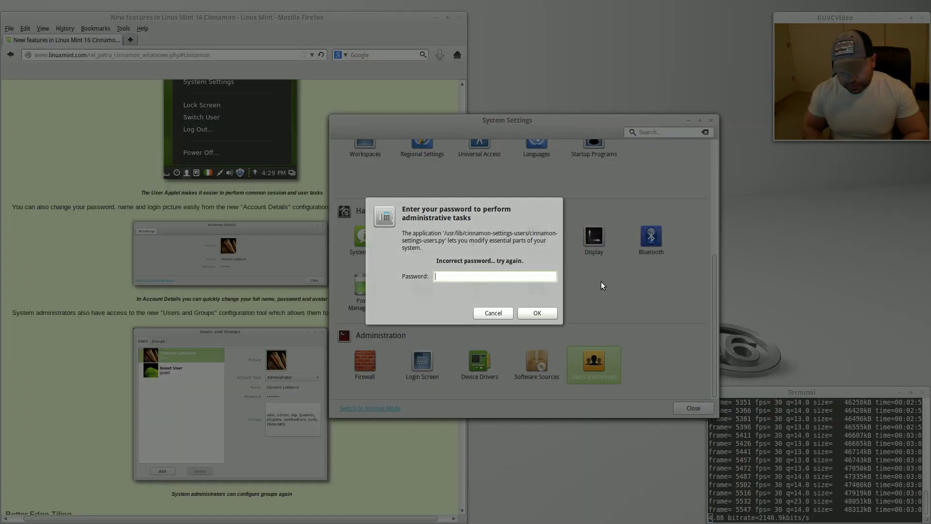
pyautogui.write('•••••••••••••••')
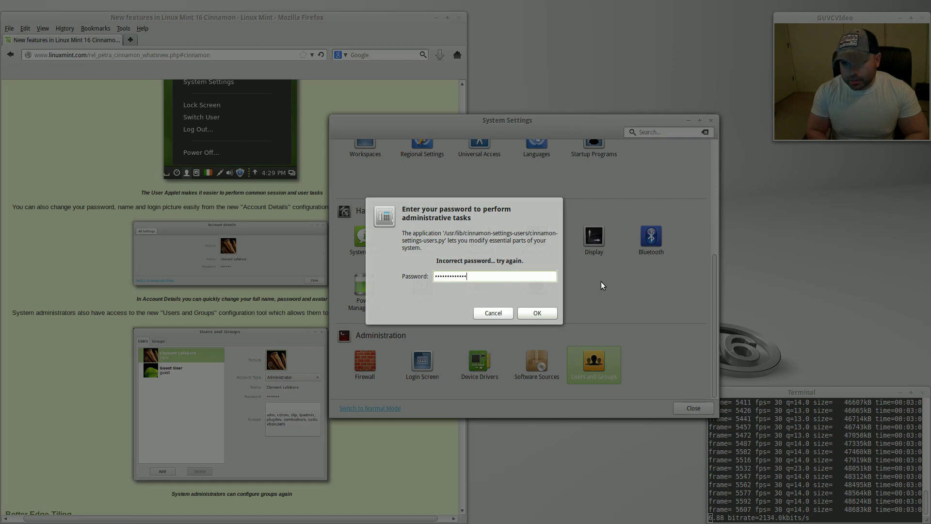
pyautogui.press('Return')
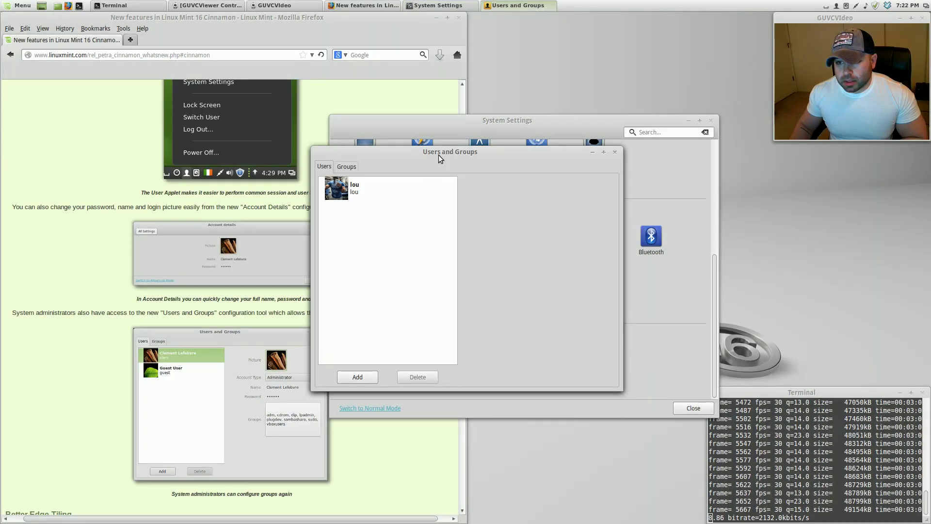
# - Look through the list of system groups in Users and Groups, and close that window
pyautogui.click(352, 167)
pyautogui.scroll(-10, 494, 295)
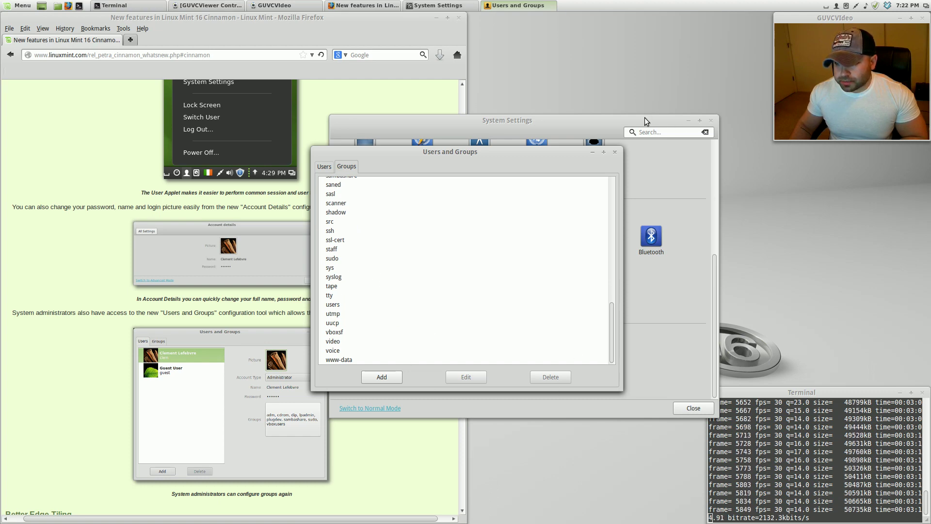
pyautogui.click(614, 152)
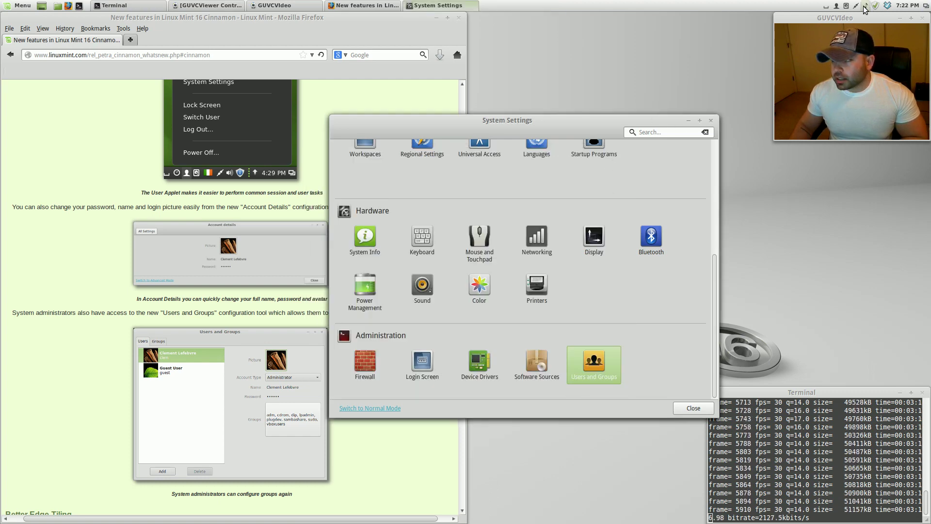
# - Open Account Details from the user applet and move its window over the browser
pyautogui.click(836, 6)
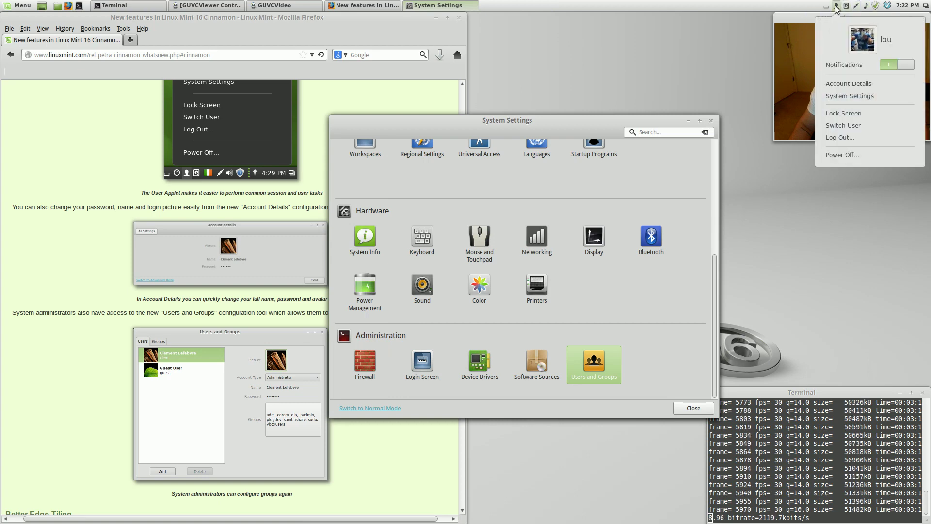
pyautogui.click(652, 188)
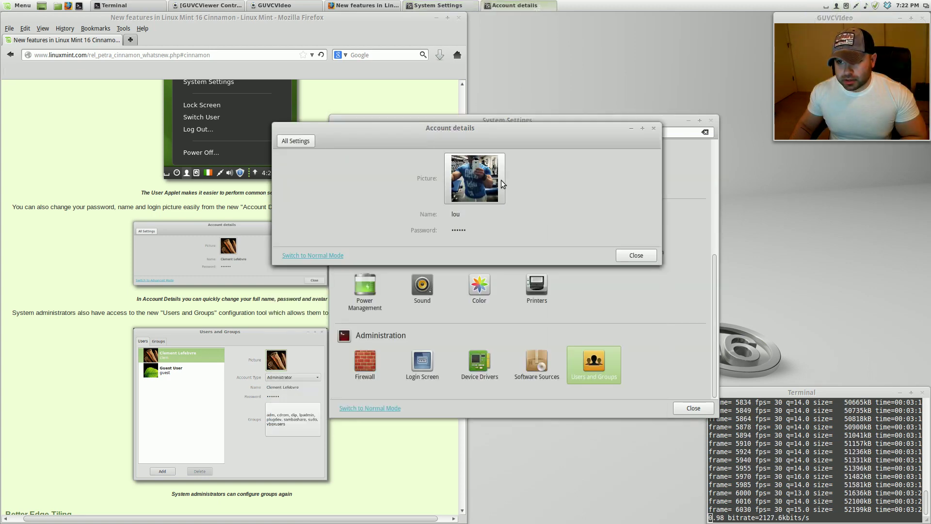
pyautogui.moveTo(507, 135); pyautogui.dragTo(367, 88)
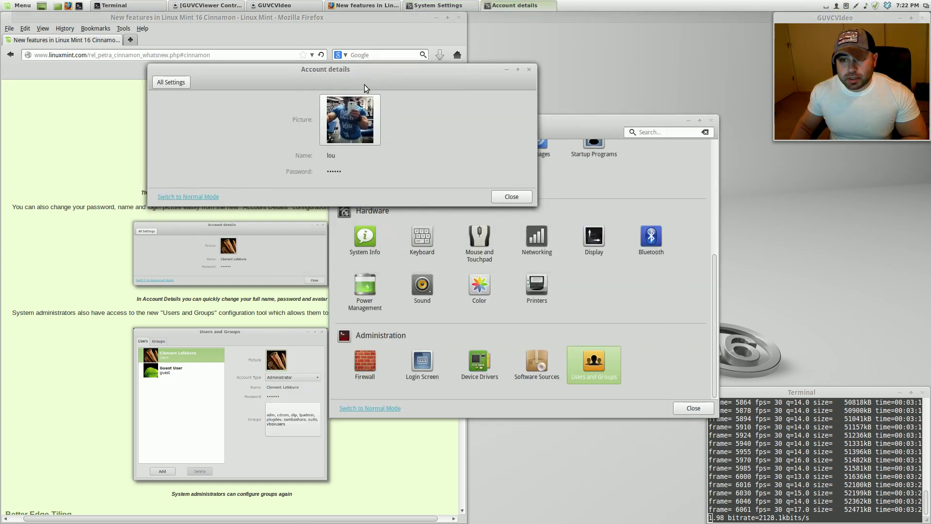
# - Switch Account Details to the settings overview, close the older System Settings window and move the remaining one clear of the browser
pyautogui.click(171, 82)
pyautogui.click(578, 119)
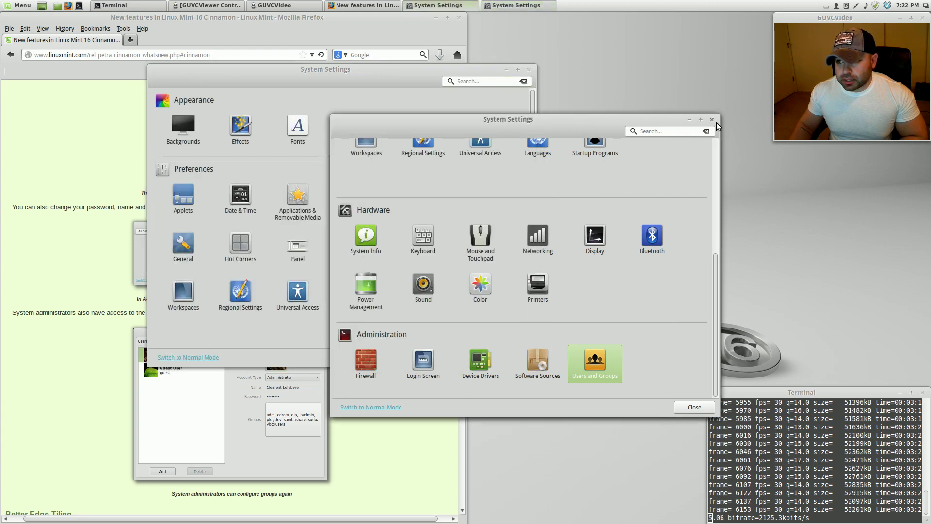
pyautogui.click(711, 121)
pyautogui.moveTo(413, 85); pyautogui.dragTo(801, 220)
# - Find the Better Edge-Tiling section and demonstrate it by pulling the Firefox window off the screen edge and moving it back
pyautogui.scroll(-8, 225, 420)
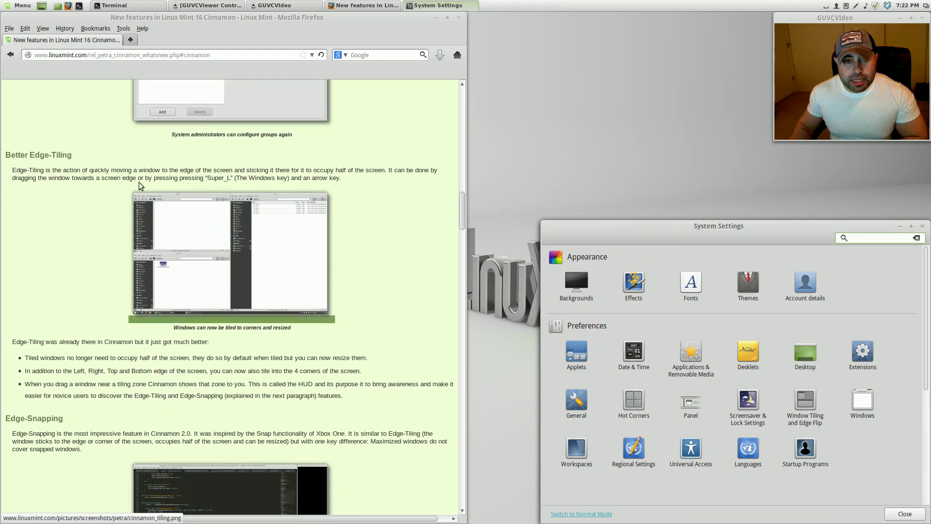
pyautogui.moveTo(196, 20)
pyautogui.mouseDown()
pyautogui.moveTo(204, 61)
pyautogui.moveTo(210, 30)
pyautogui.mouseUp()
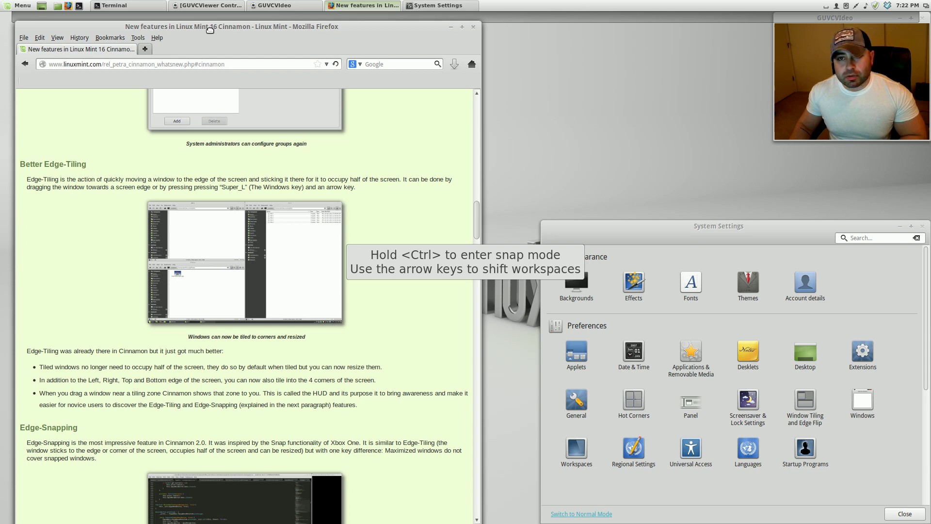
pyautogui.moveTo(210, 30); pyautogui.dragTo(212, 29)
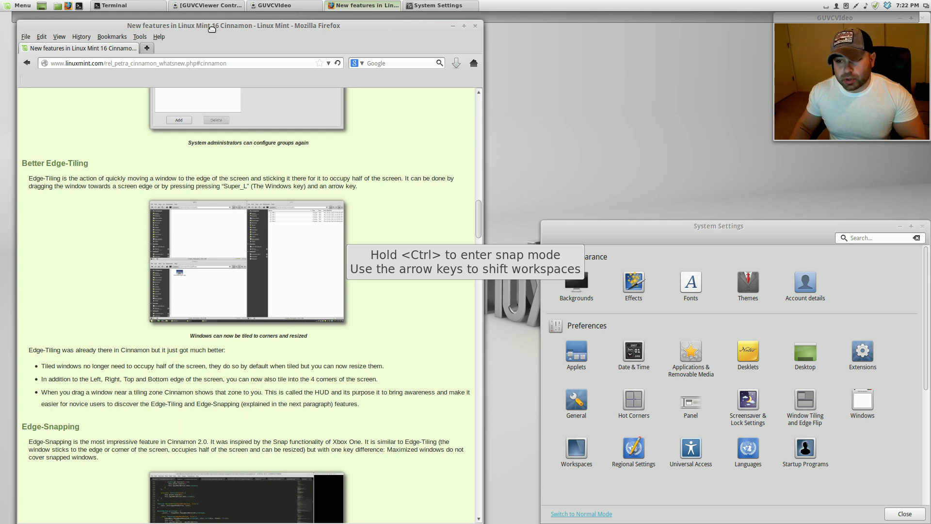
pyautogui.moveTo(212, 29); pyautogui.dragTo(201, 22)
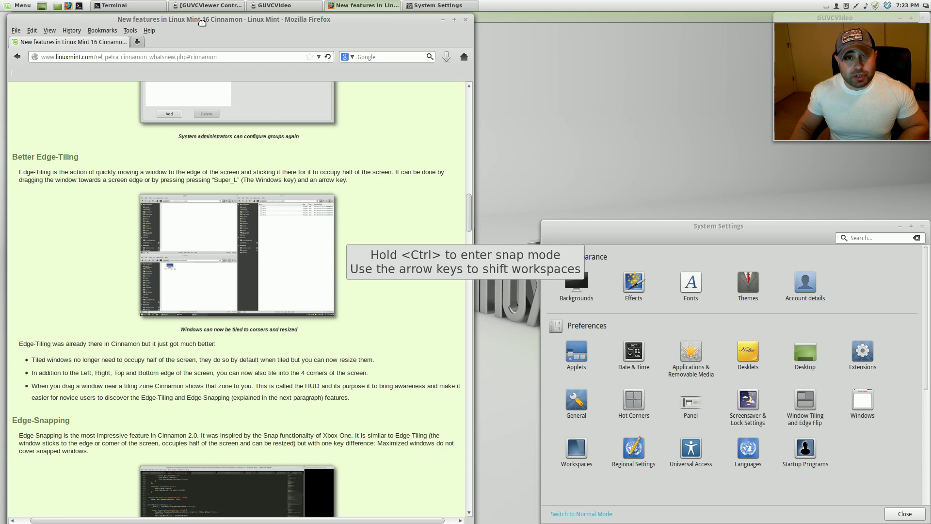
pyautogui.moveTo(202, 23)
pyautogui.mouseDown()
pyautogui.moveTo(222, 20)
pyautogui.moveTo(194, 20)
pyautogui.mouseUp()
# - Read on to the Nemo Improvements section, open the Home folder in the file manager and place its window over the browser
pyautogui.scroll(-5, 236, 389)
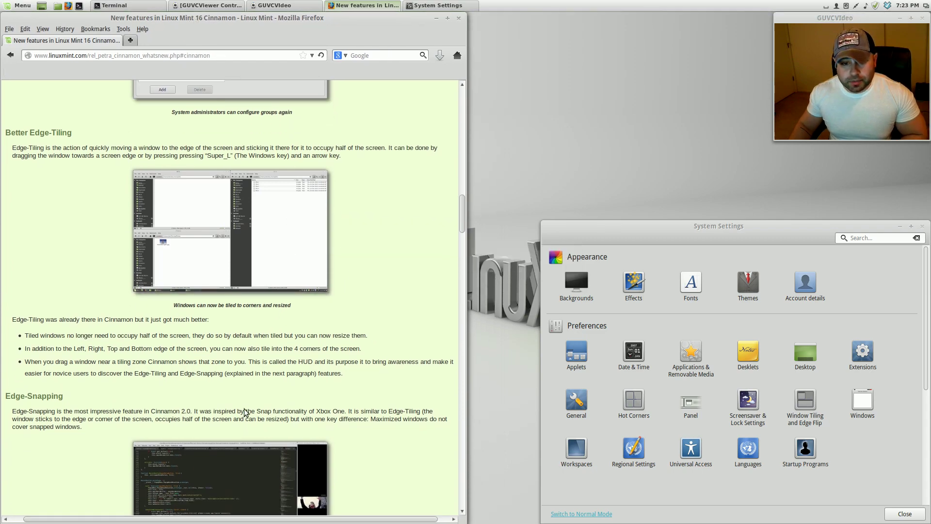
pyautogui.scroll(-4, 236, 389)
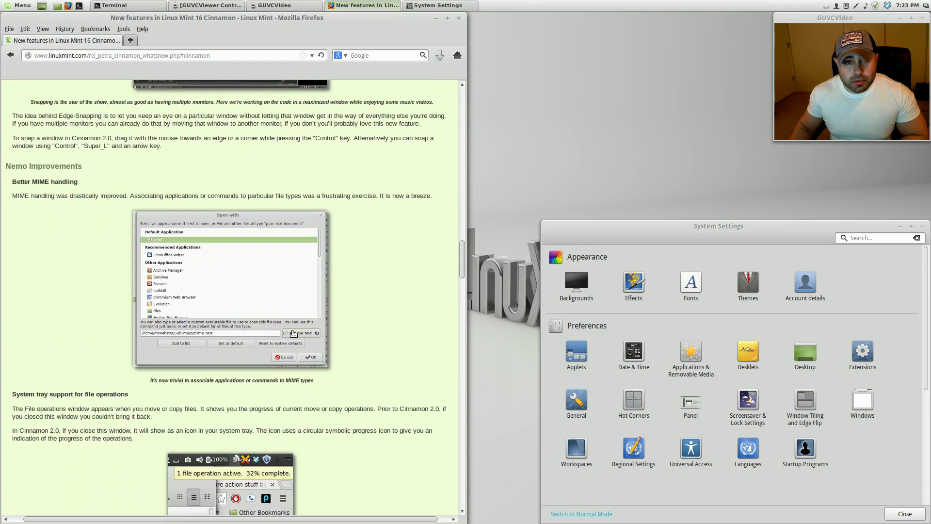
pyautogui.click(58, 6)
pyautogui.moveTo(600, 17); pyautogui.dragTo(348, 80)
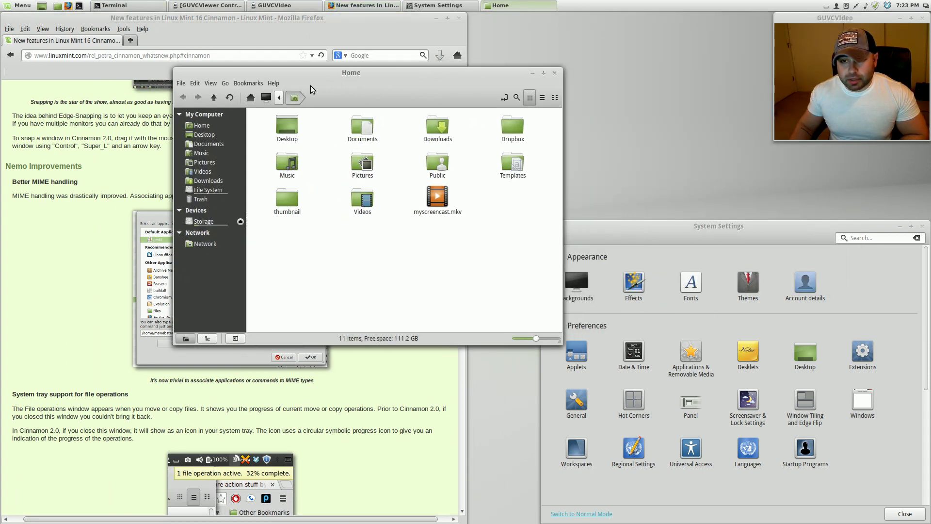
# - Close the Home folder window and read on through the Nemo improvements to the Login Screen section
pyautogui.moveTo(365, 78); pyautogui.dragTo(366, 76)
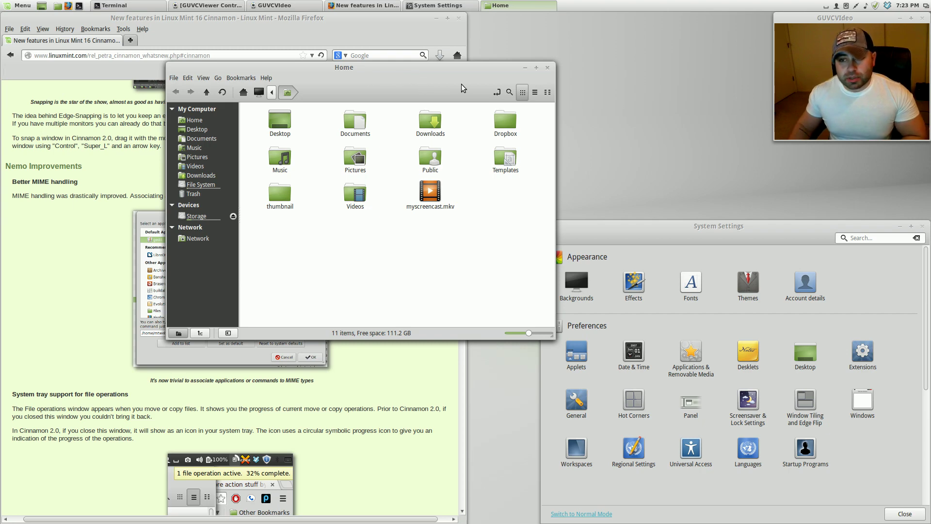
pyautogui.click(548, 68)
pyautogui.scroll(-8, 68, 343)
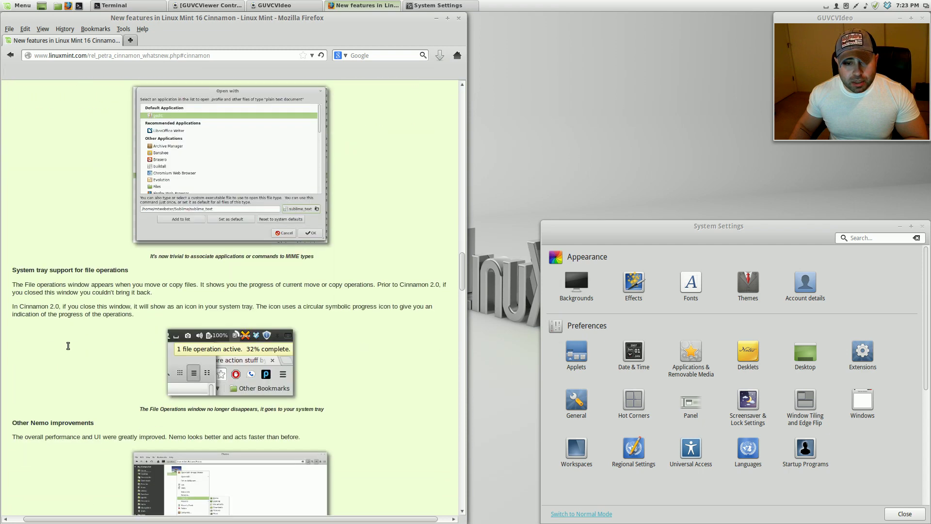
pyautogui.scroll(-11, 65, 347)
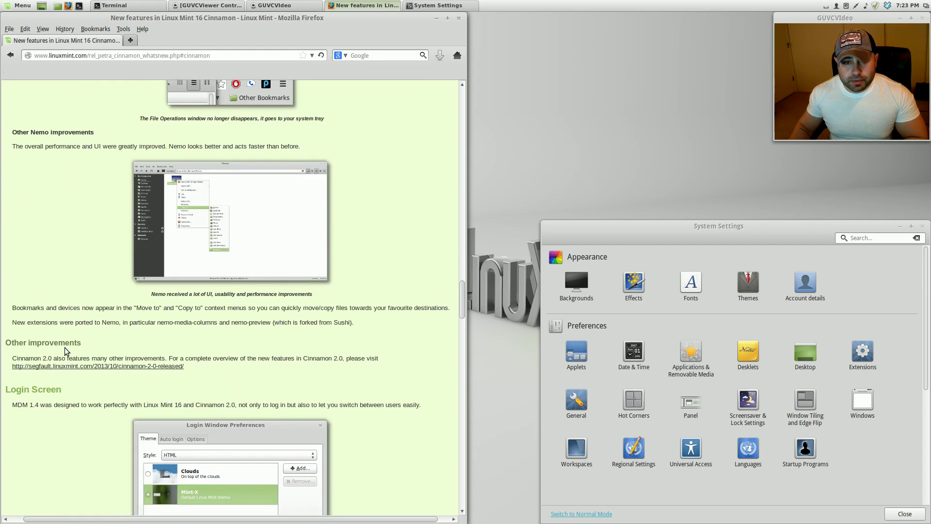
pyautogui.scroll(-5, 63, 350)
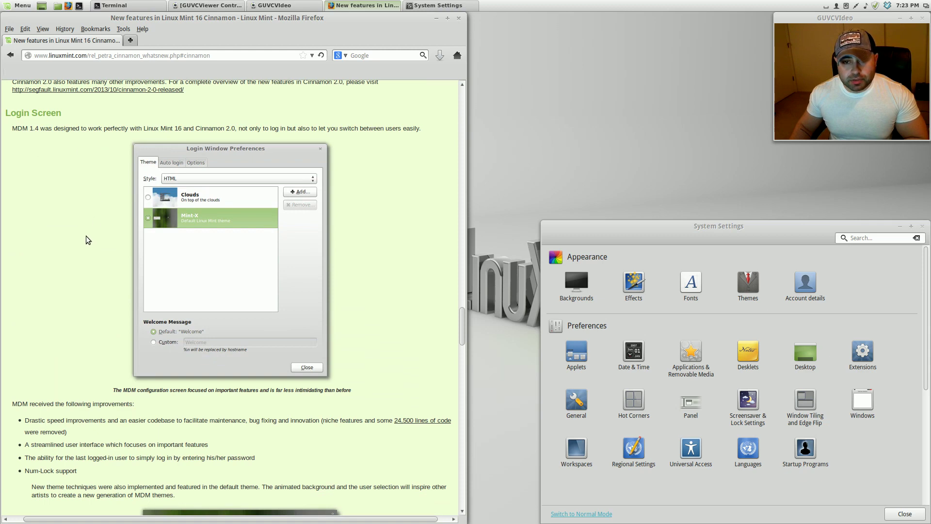
# - Search the applications for "login", open the Login Window preferences and authorize with the administrative password, re-entering it until accepted
pyautogui.click(7, 4)
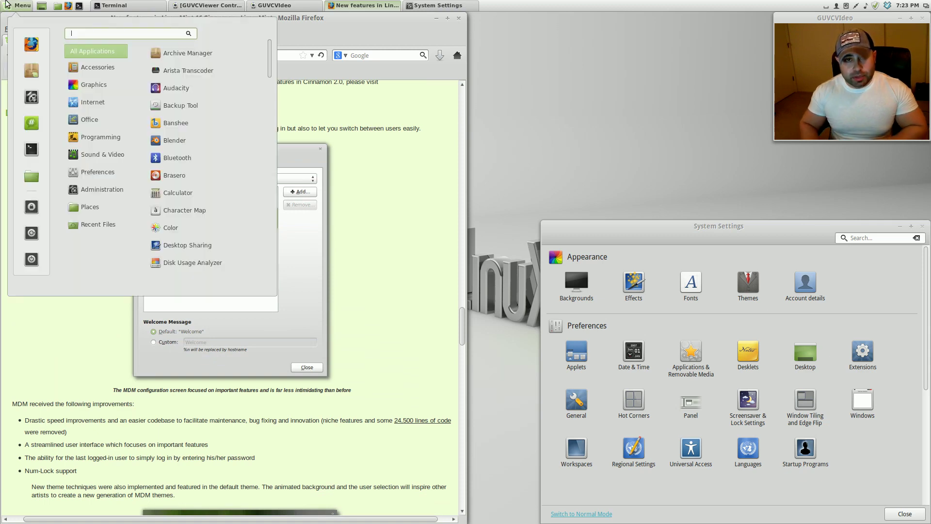
pyautogui.write('login')
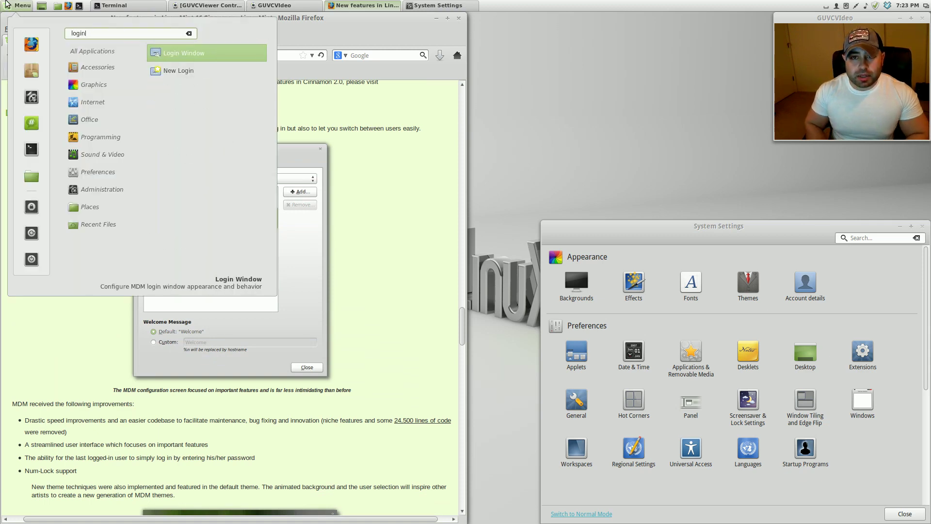
pyautogui.press('Return')
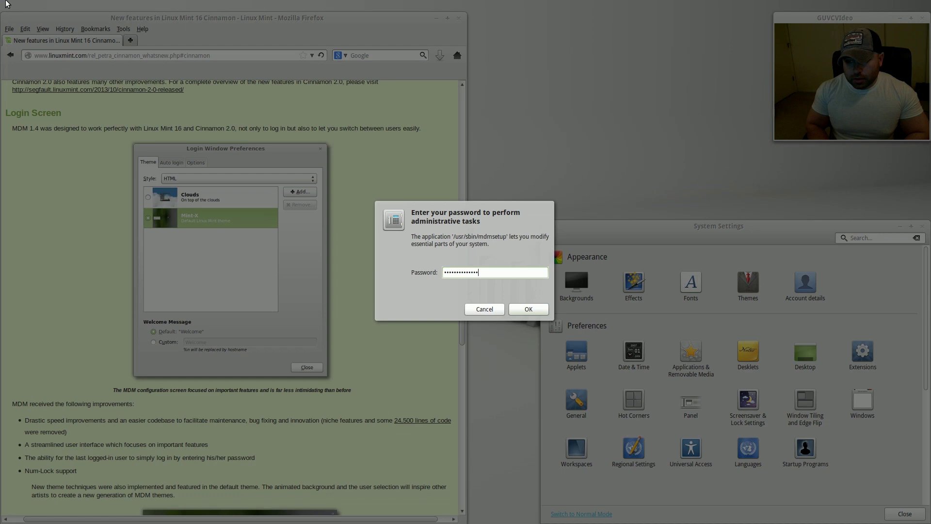
pyautogui.press('Return')
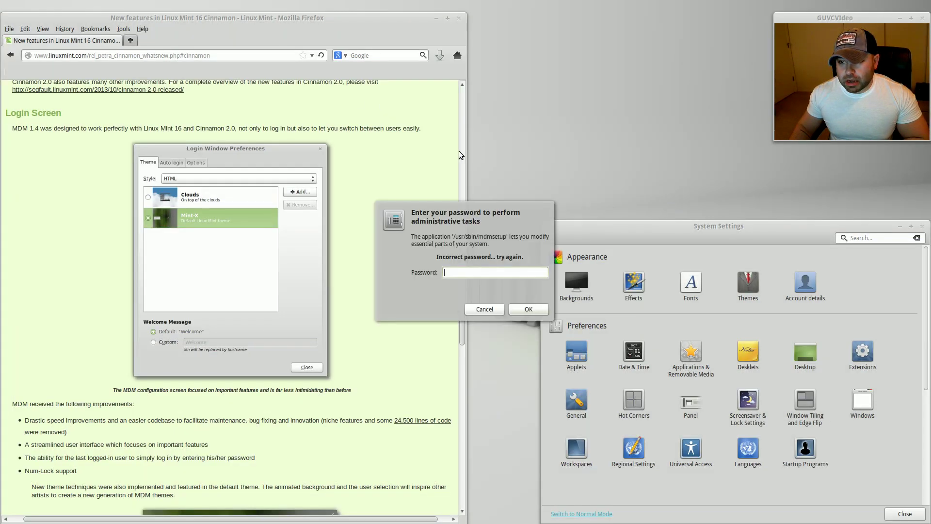
pyautogui.write('•••••••••••••')
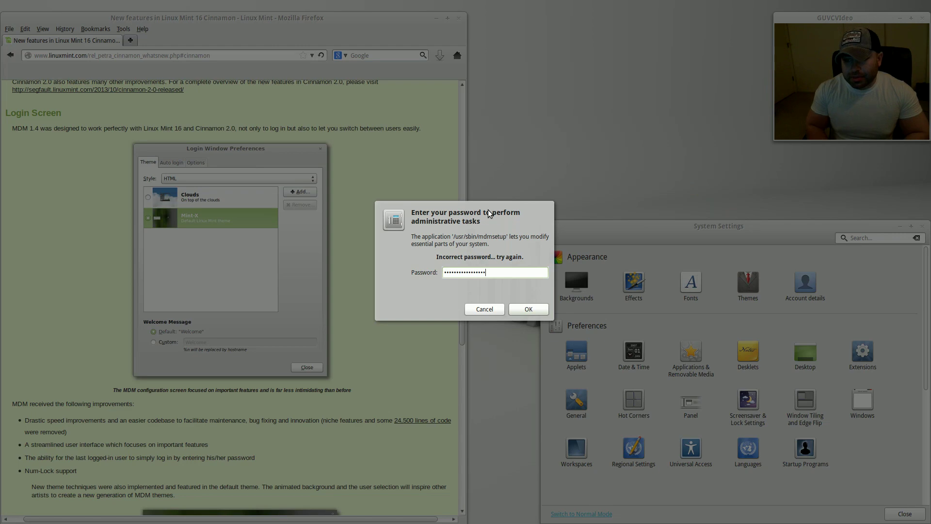
pyautogui.press('Return')
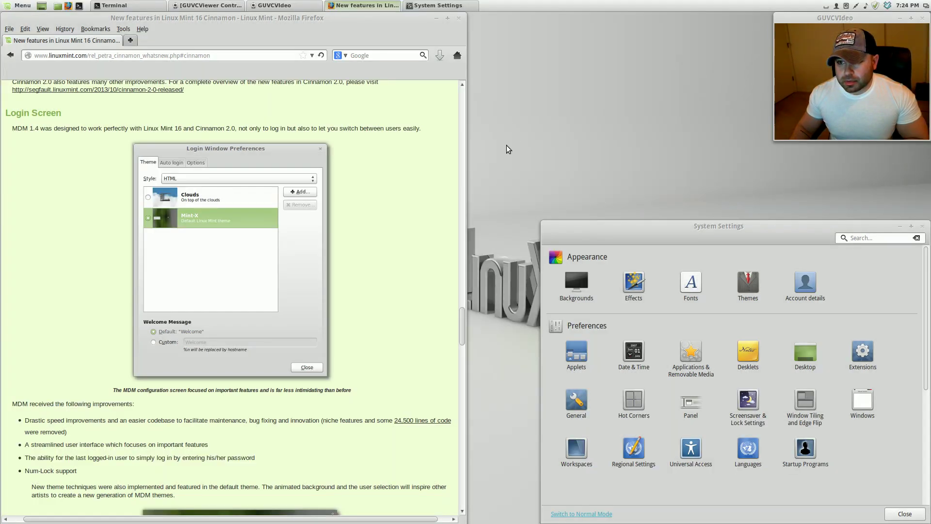
pyautogui.write('••••••••••')
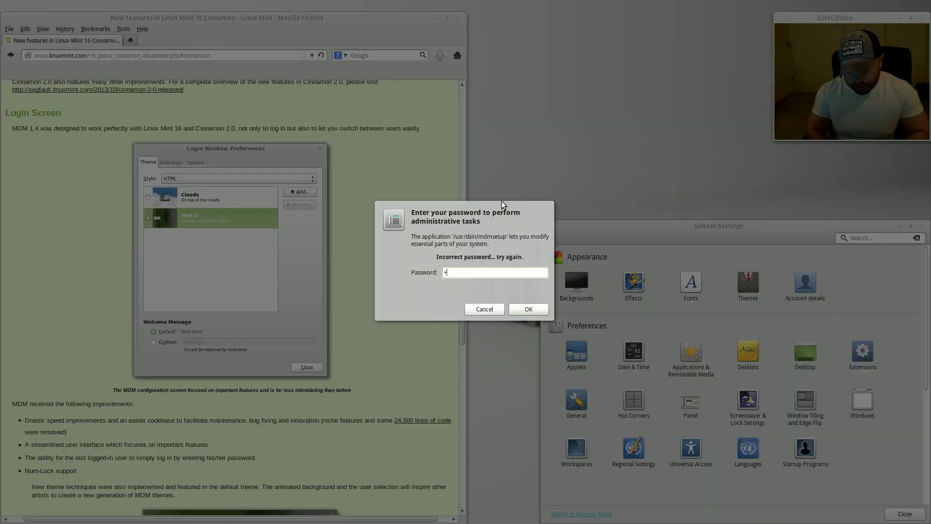
pyautogui.write('•••')
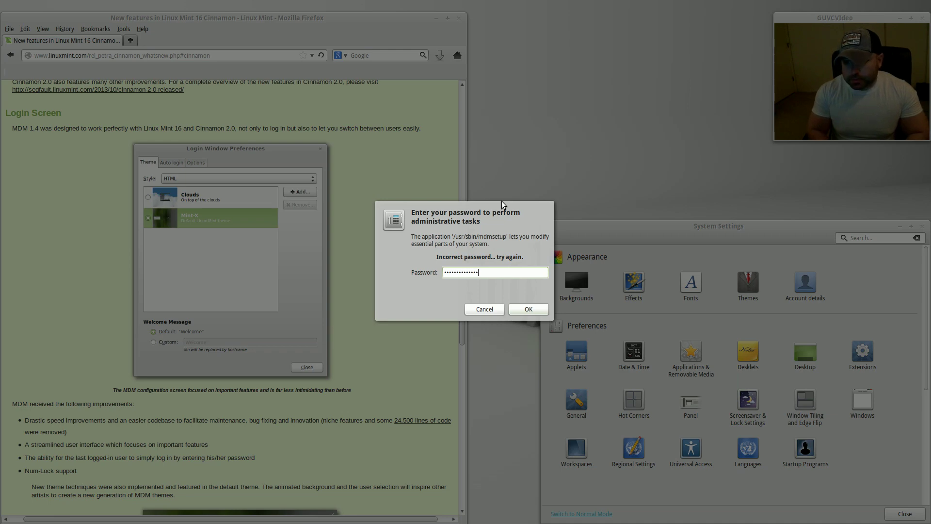
pyautogui.press('Return')
# - Move Login Window Preferences off the article, review its theme, automatic login and general options, and close it
pyautogui.moveTo(522, 118); pyautogui.dragTo(638, 124)
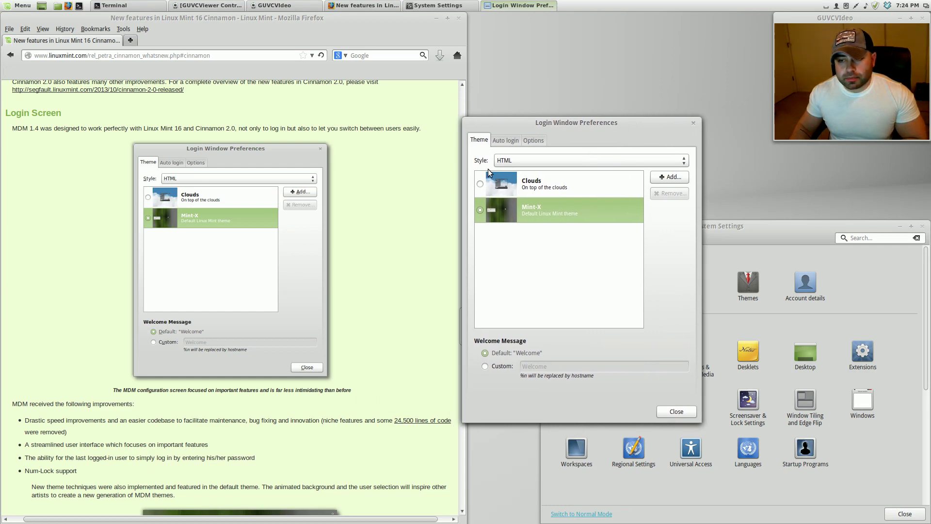
pyautogui.moveTo(583, 123); pyautogui.dragTo(601, 115)
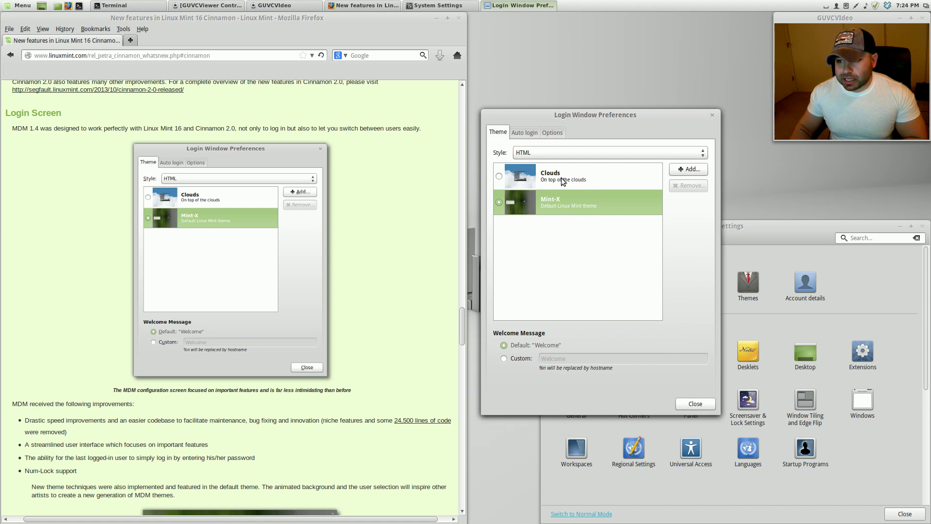
pyautogui.click(528, 135)
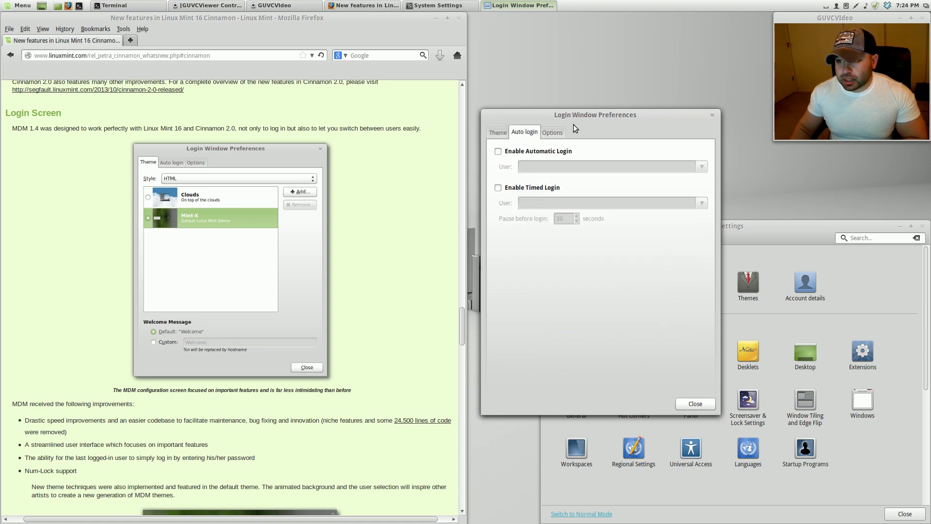
pyautogui.moveTo(582, 119); pyautogui.dragTo(572, 117)
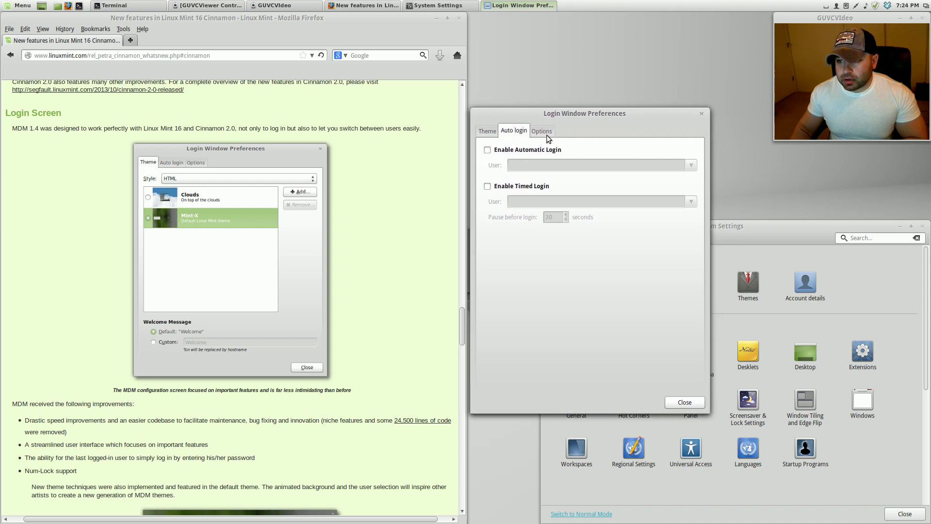
pyautogui.click(548, 139)
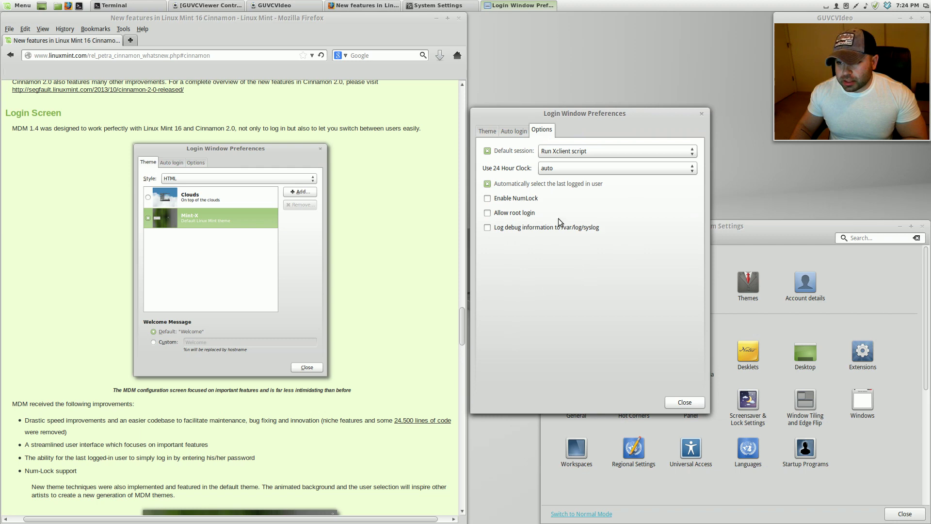
pyautogui.click(488, 131)
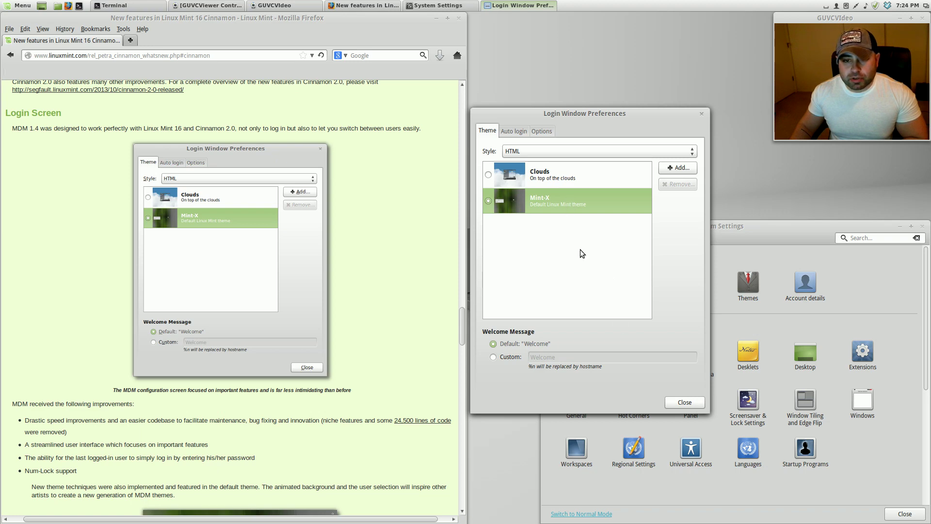
pyautogui.click(684, 402)
# - Read on to the USB Stick support section and open the USB Image Writer
pyautogui.scroll(-5, 339, 445)
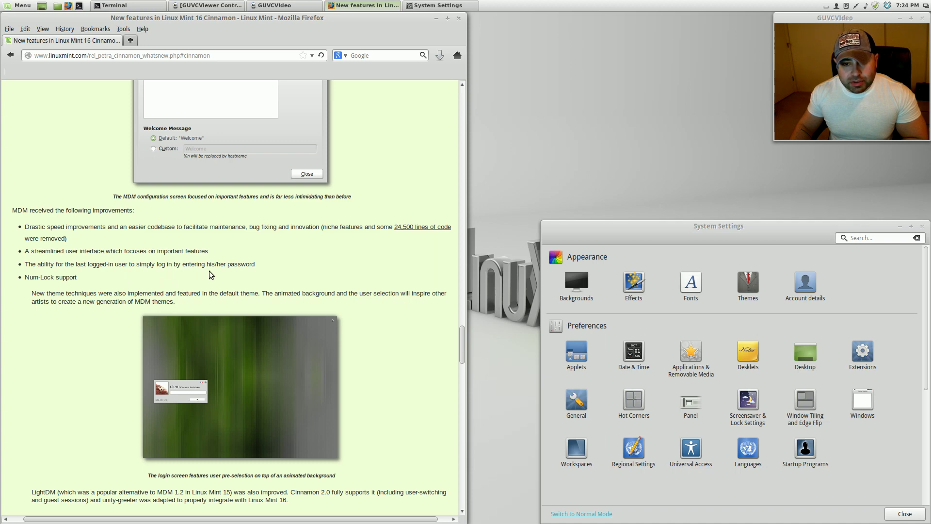
pyautogui.scroll(-14, 61, 343)
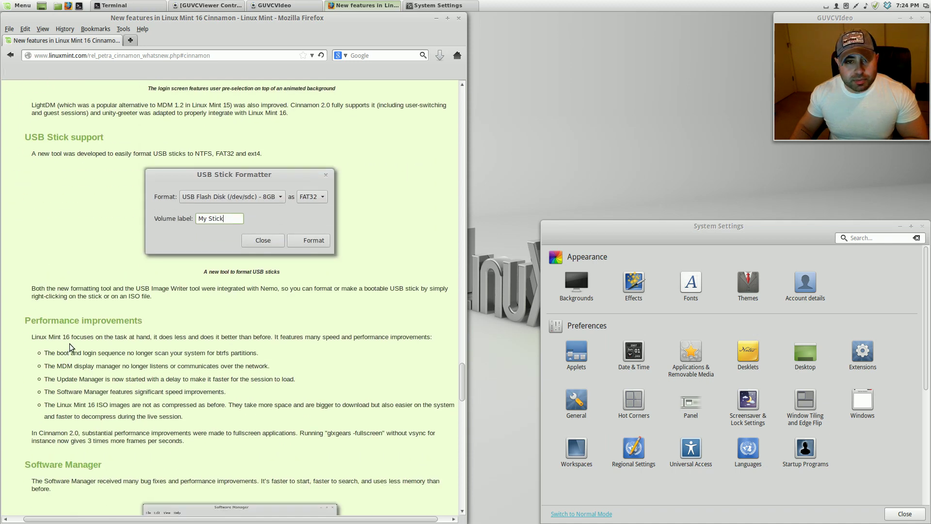
pyautogui.click(3, 6)
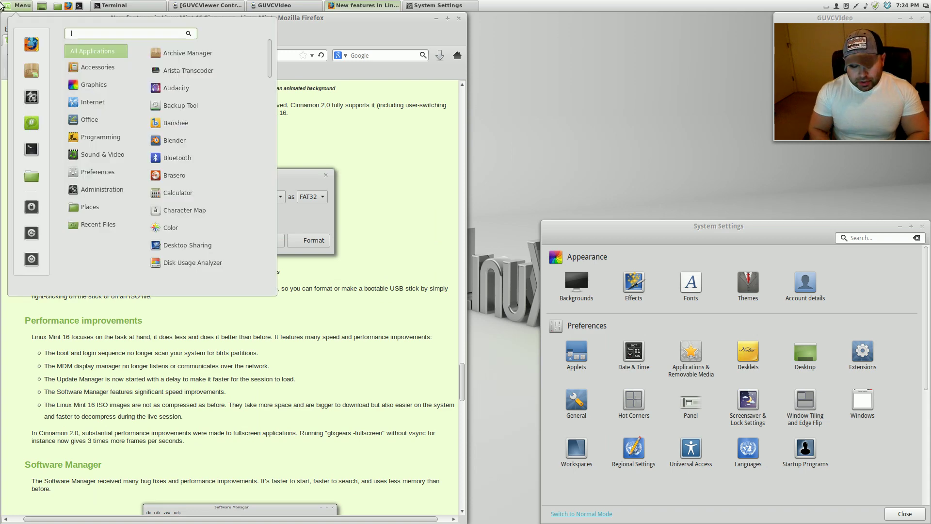
pyautogui.write('usbl')
pyautogui.press('Return')
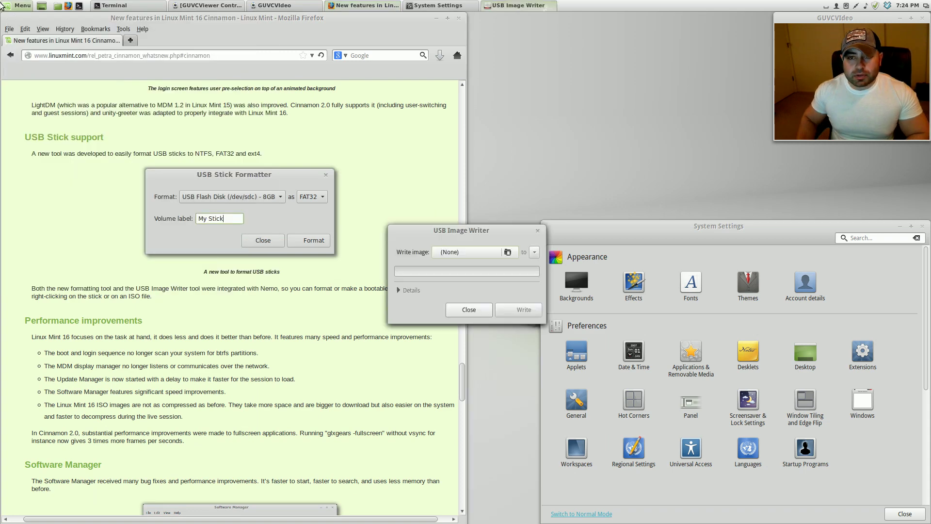
# - Open the USB Stick Formatter, place it below the USB Image Writer and set its file system to EXT4
pyautogui.click(22, 6)
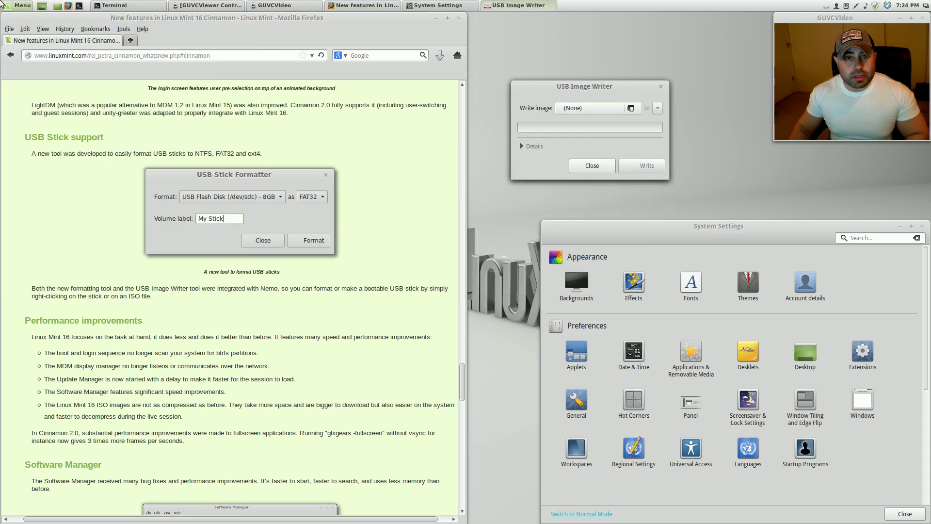
pyautogui.write('usbl')
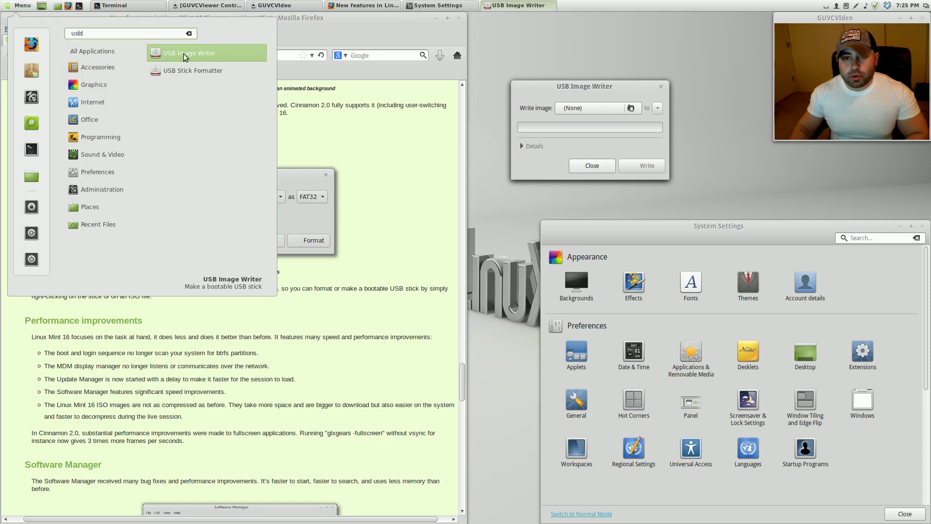
pyautogui.click(243, 81)
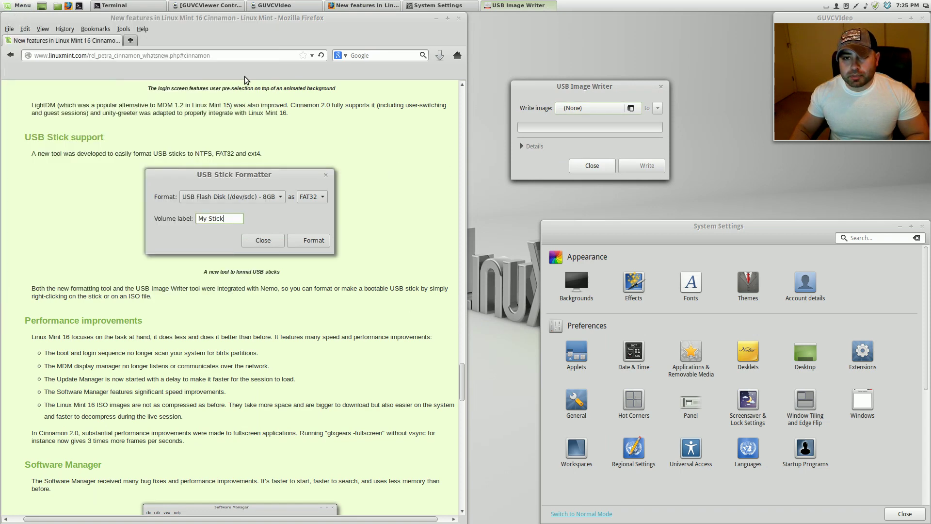
pyautogui.moveTo(491, 234); pyautogui.dragTo(589, 200)
pyautogui.click(606, 217)
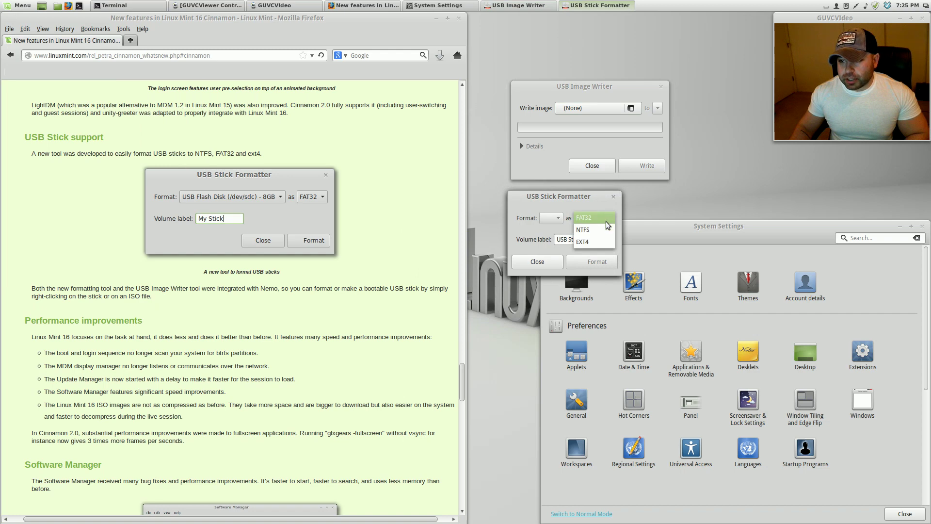
pyautogui.click(589, 242)
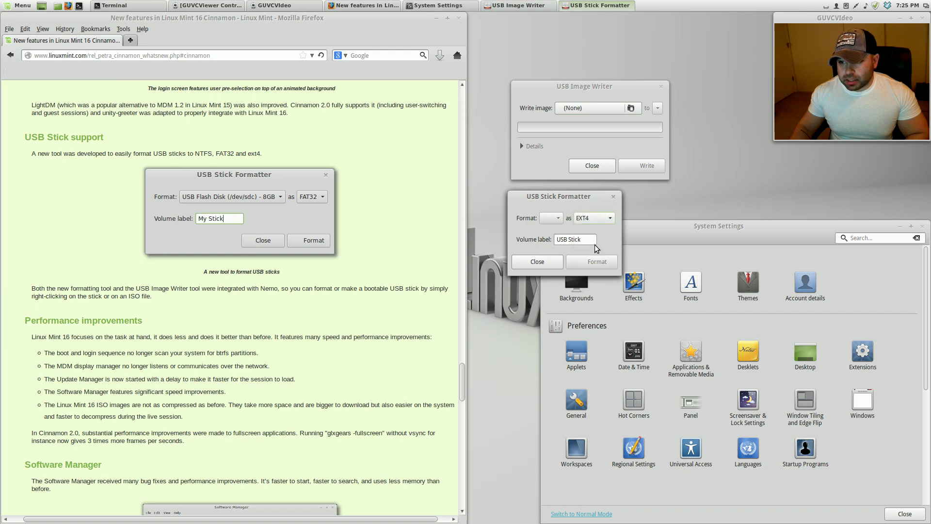
# - Close both USB tools and read on through Performance improvements to the Software Manager section
pyautogui.click(537, 262)
pyautogui.click(590, 166)
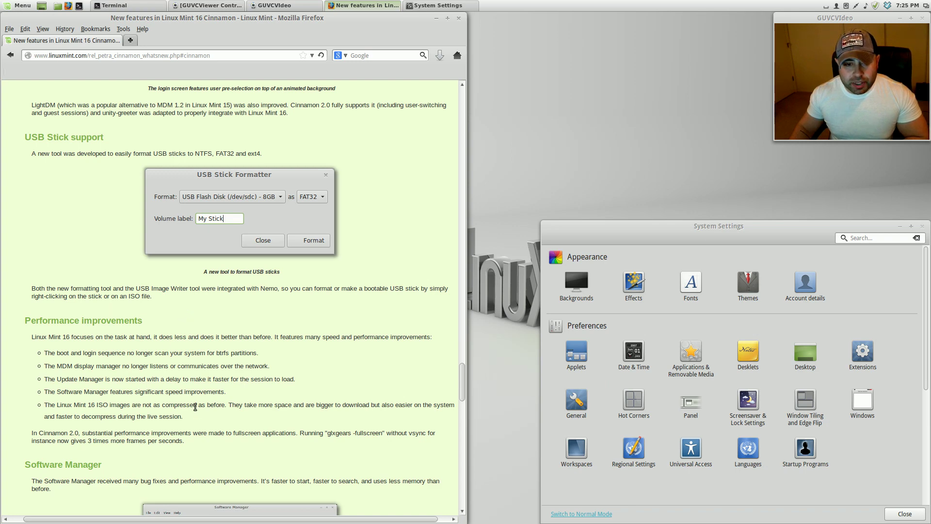
pyautogui.scroll(-3, 194, 410)
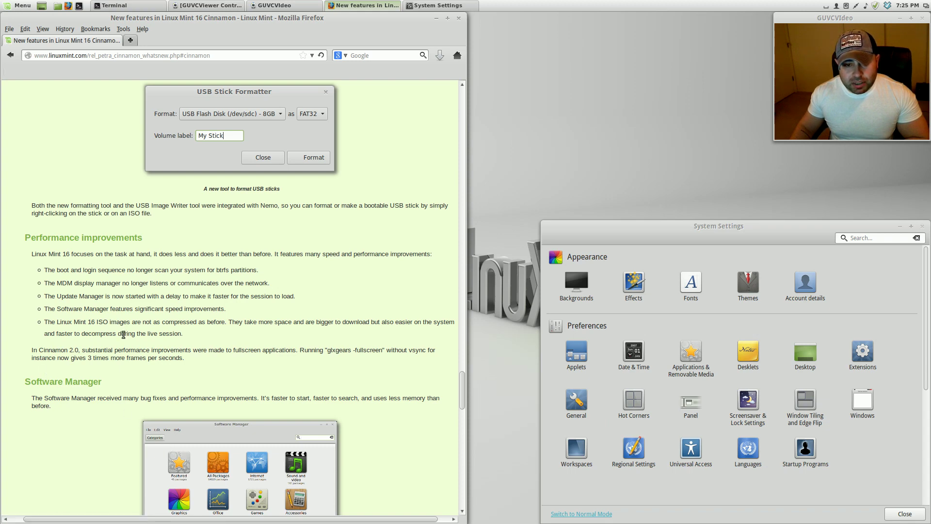
pyautogui.scroll(-5, 127, 331)
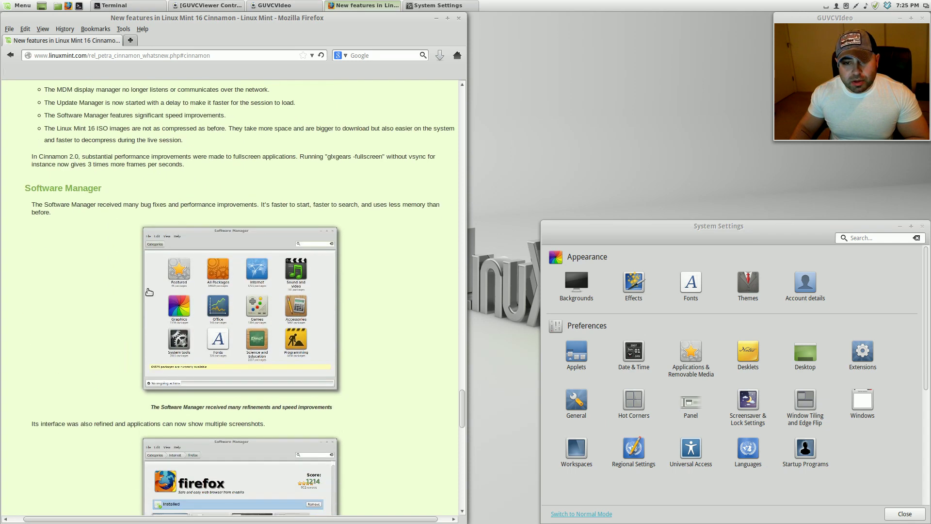
# - Open the Software Manager and authorize it with the administrative password
pyautogui.click(18, 5)
pyautogui.click(28, 78)
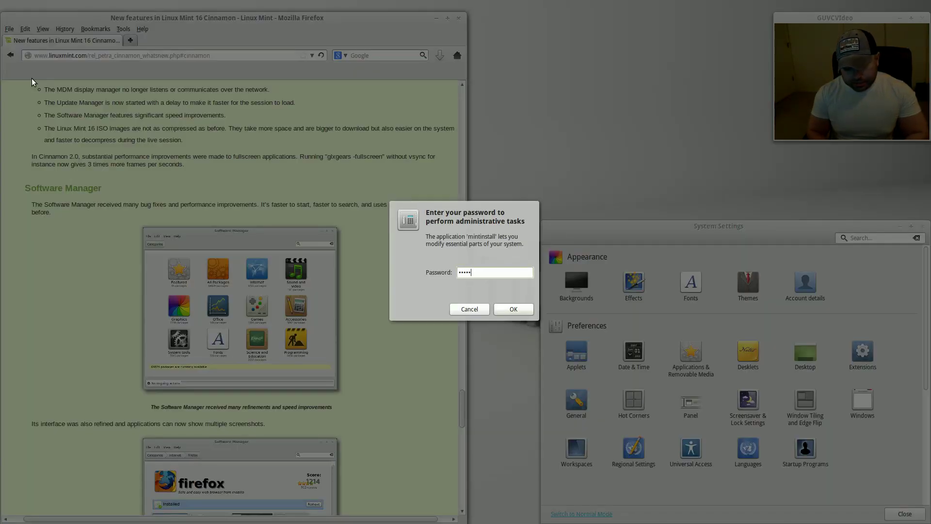
pyautogui.write('•••')
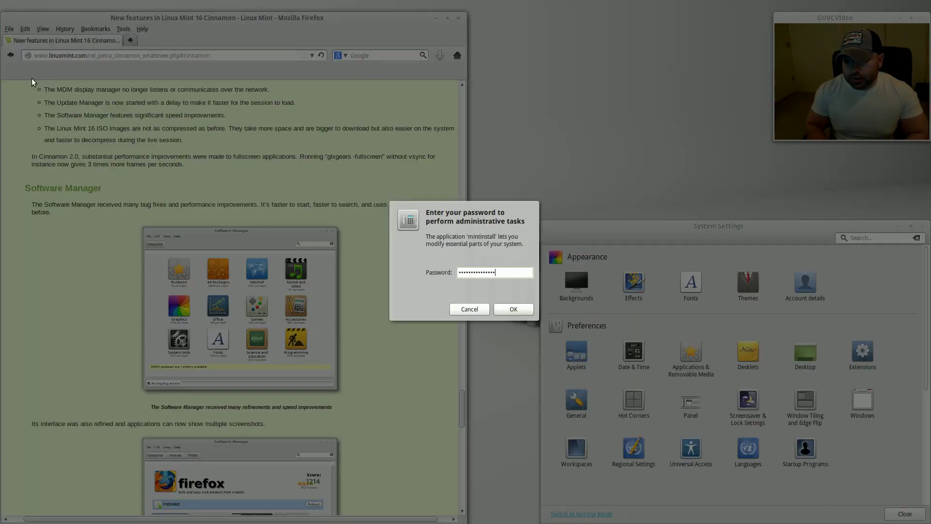
pyautogui.press('Return')
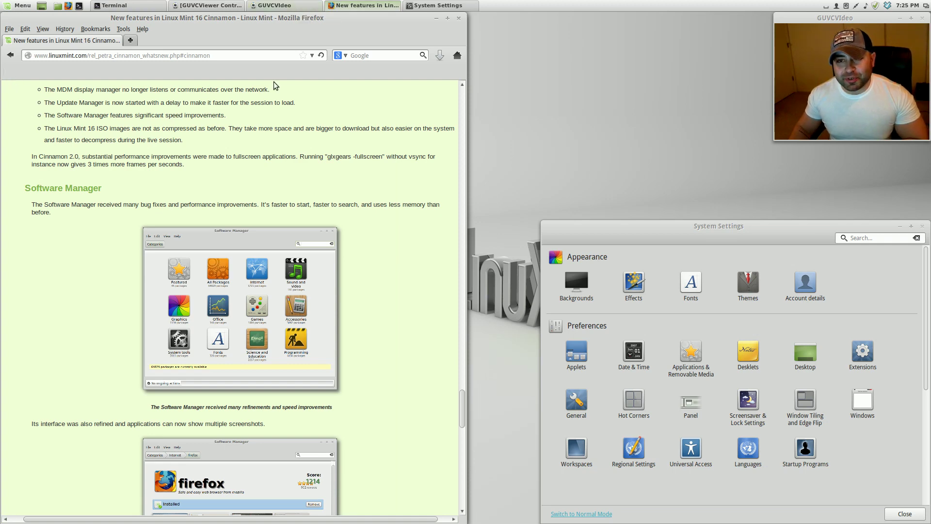
# - Move the Software Manager over the browser, search it for firefox and open that package's page
pyautogui.moveTo(510, 92); pyautogui.dragTo(390, 71)
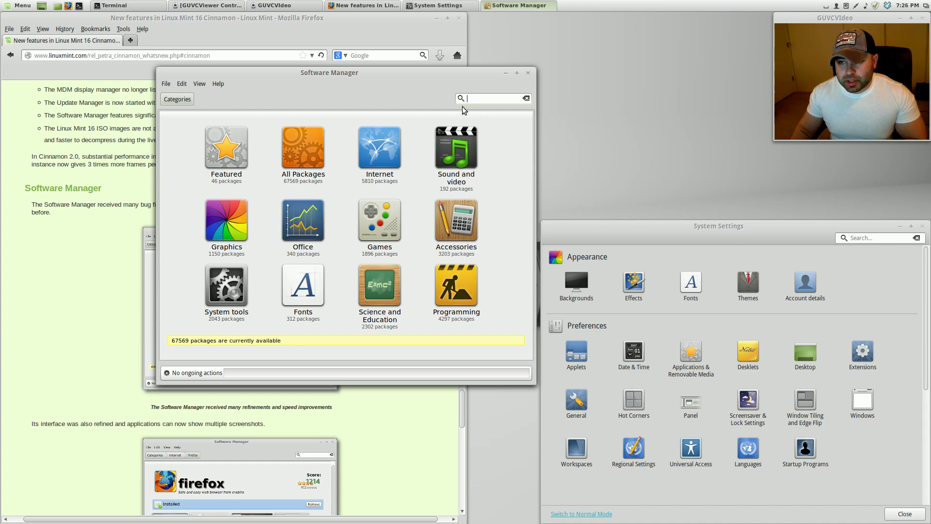
pyautogui.write('firefox')
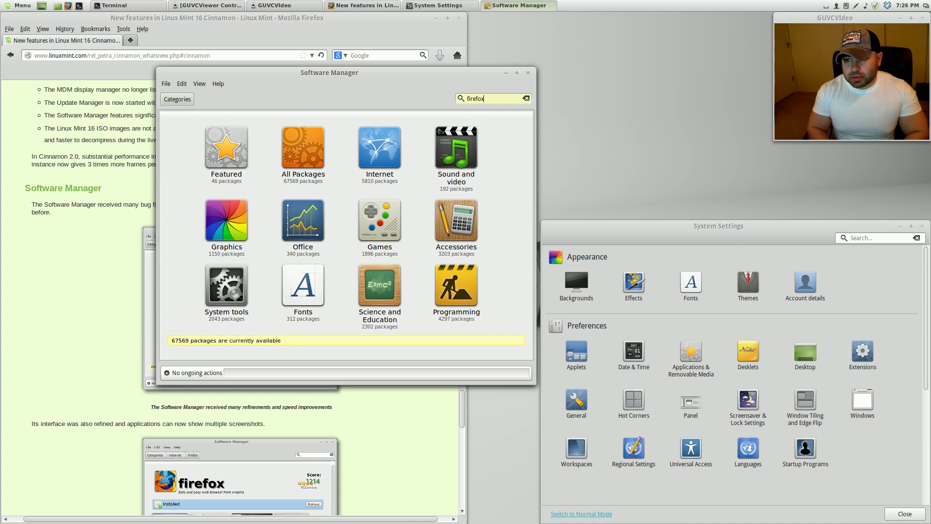
pyautogui.doubleClick(340, 127)
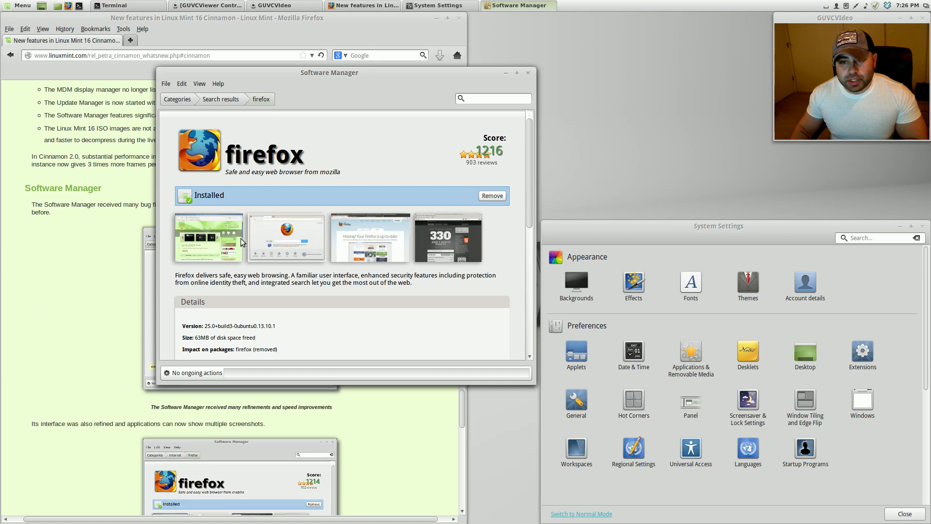
# - View the first three screenshots of the firefox package one after another and return to its page
pyautogui.click(212, 240)
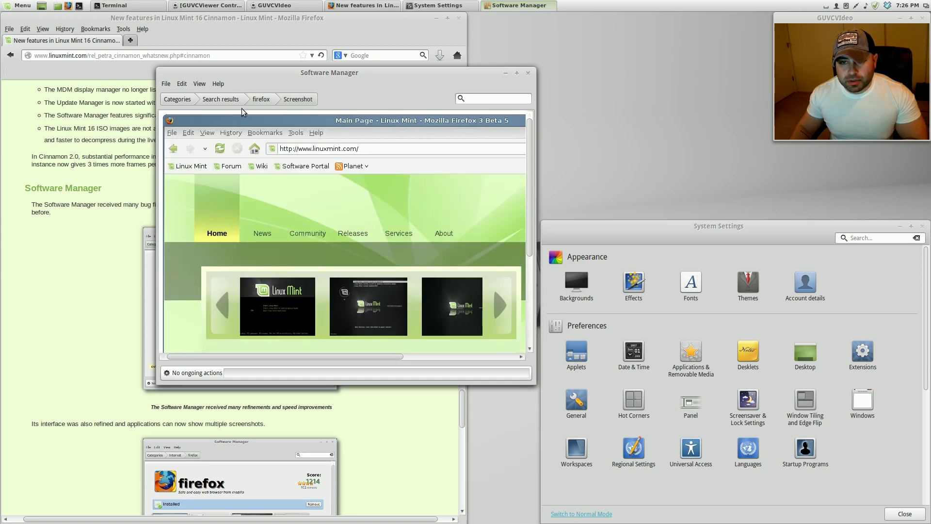
pyautogui.click(260, 99)
pyautogui.click(290, 238)
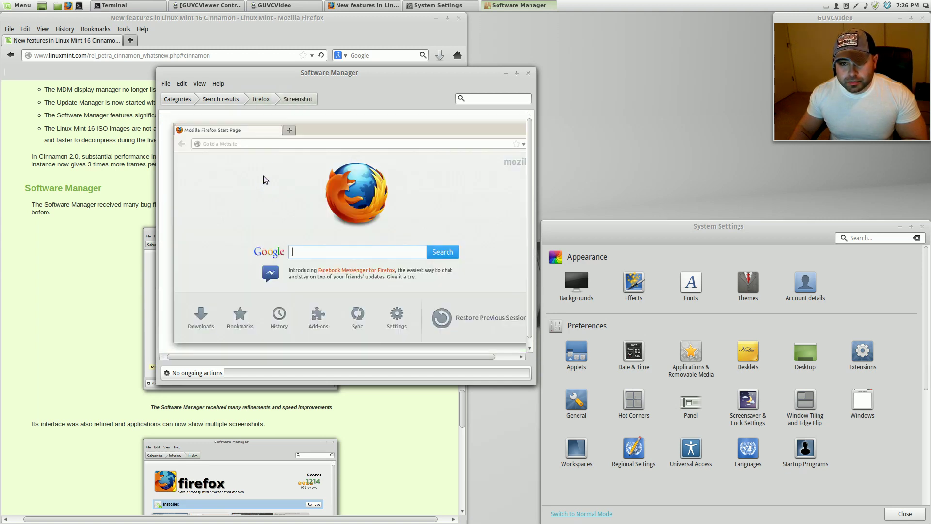
pyautogui.click(261, 99)
pyautogui.click(367, 246)
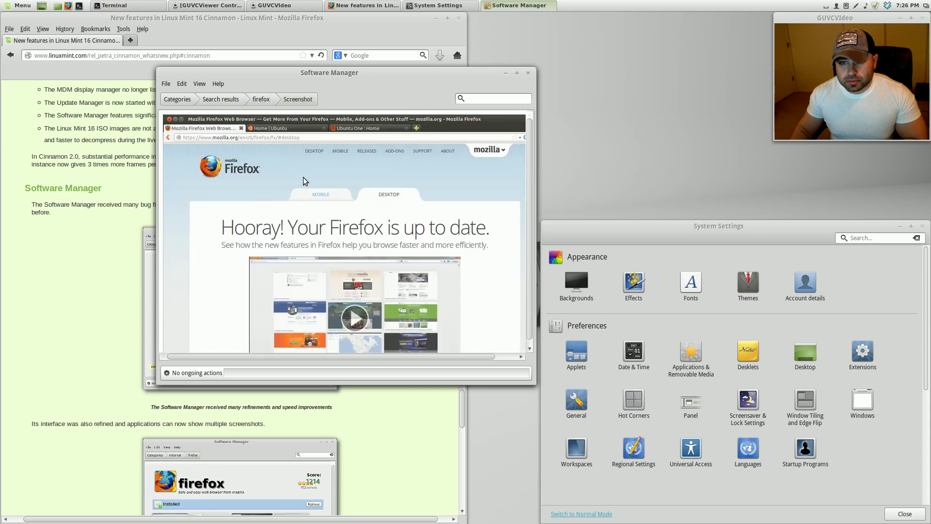
pyautogui.click(262, 99)
# - Look through the firefox package's details and user reviews, and close the Software Manager from its category overview
pyautogui.scroll(-3, 367, 273)
pyautogui.scroll(-3, 367, 272)
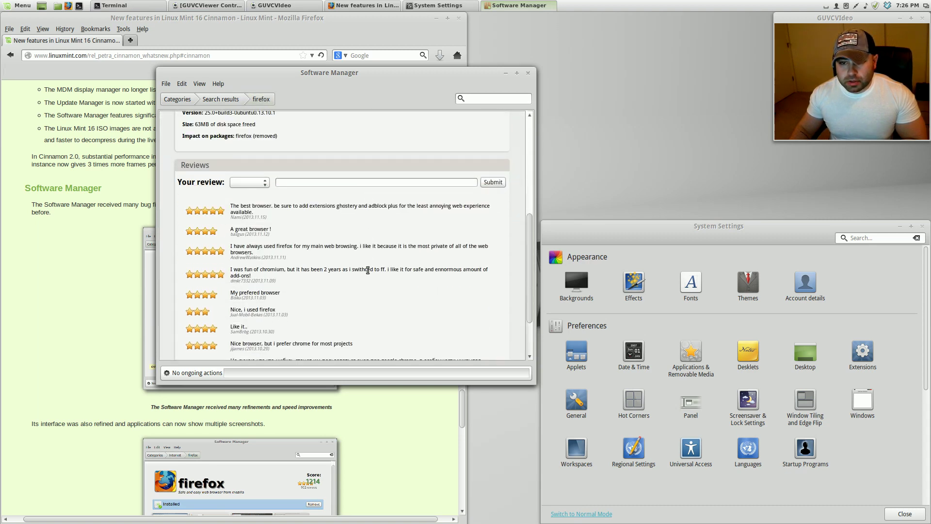
pyautogui.scroll(6, 384, 278)
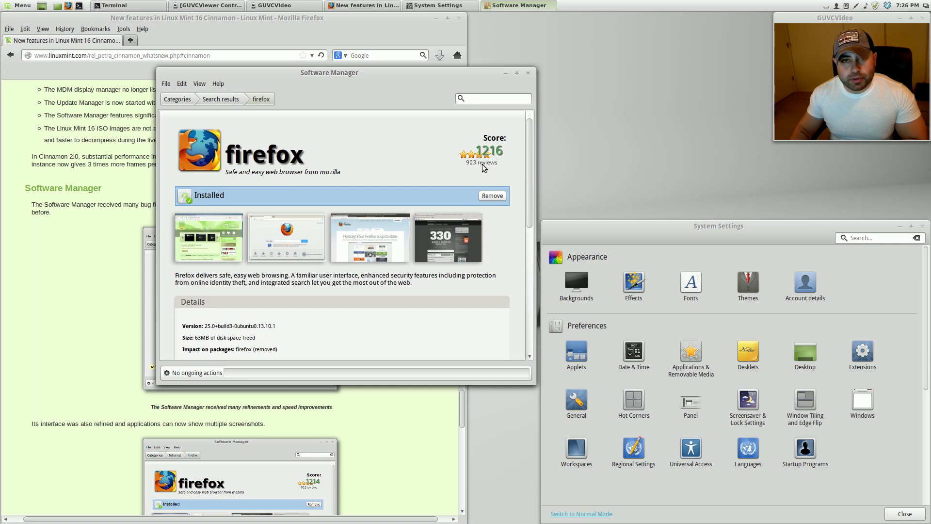
pyautogui.click(179, 99)
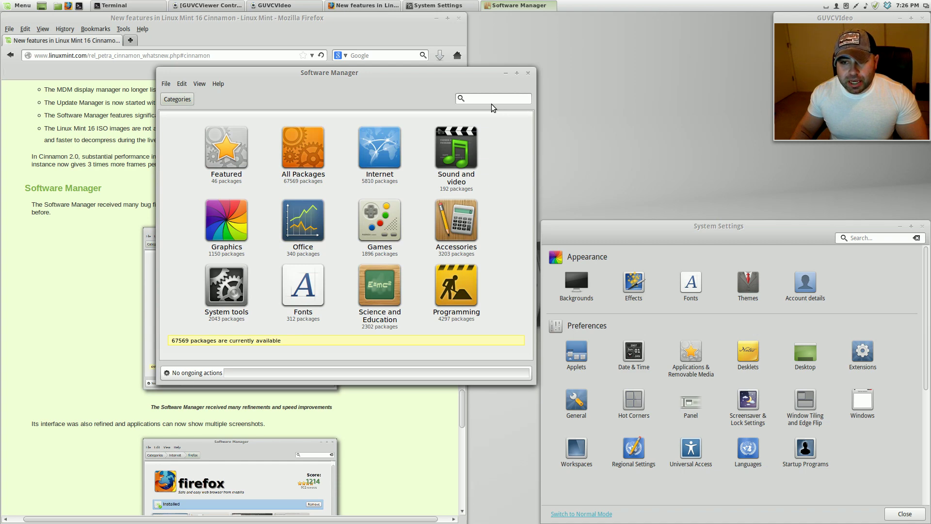
pyautogui.click(528, 74)
# - Find and open Software Sources, authorize it with the administrative password and move its window toward the middle of the desktop
pyautogui.click(19, 5)
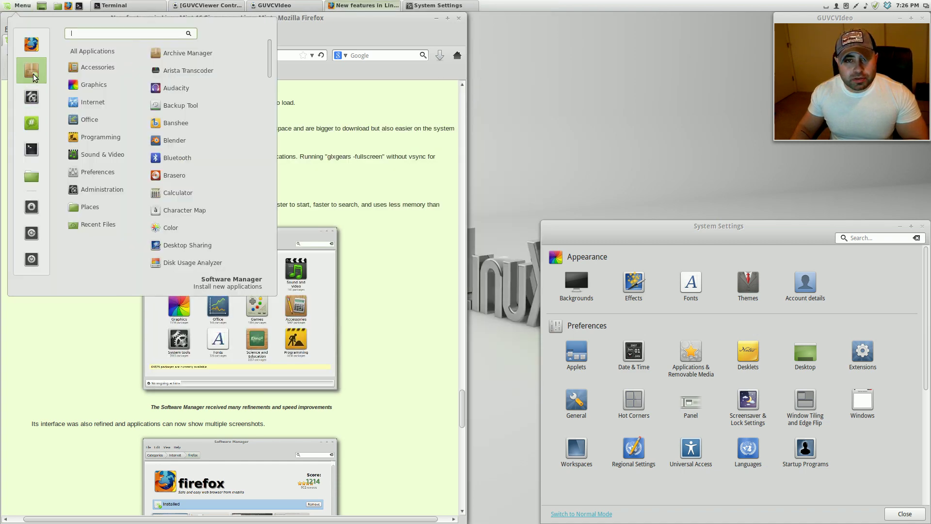
pyautogui.write('sof')
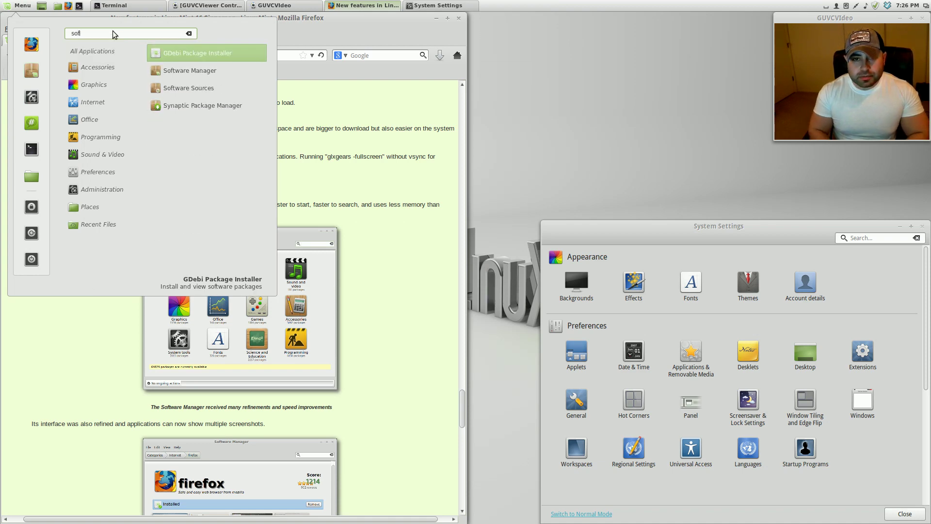
pyautogui.write('t')
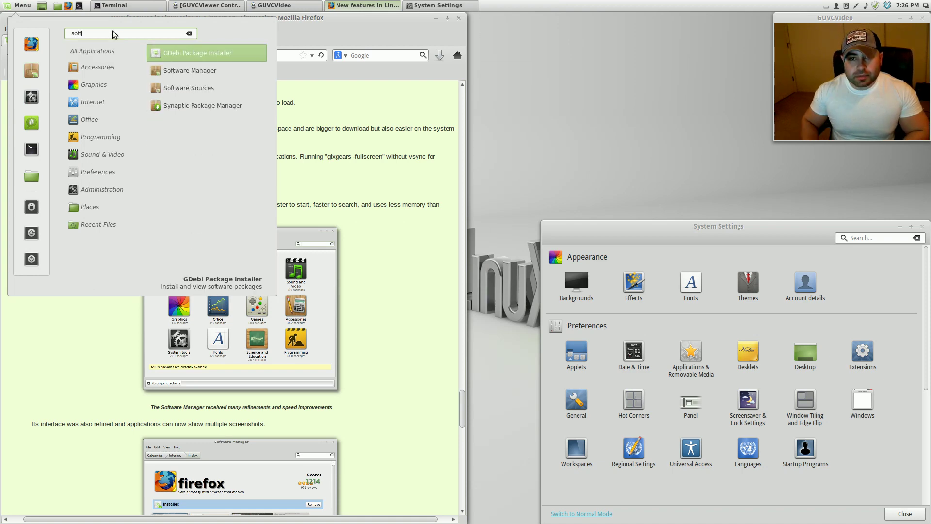
pyautogui.click(234, 84)
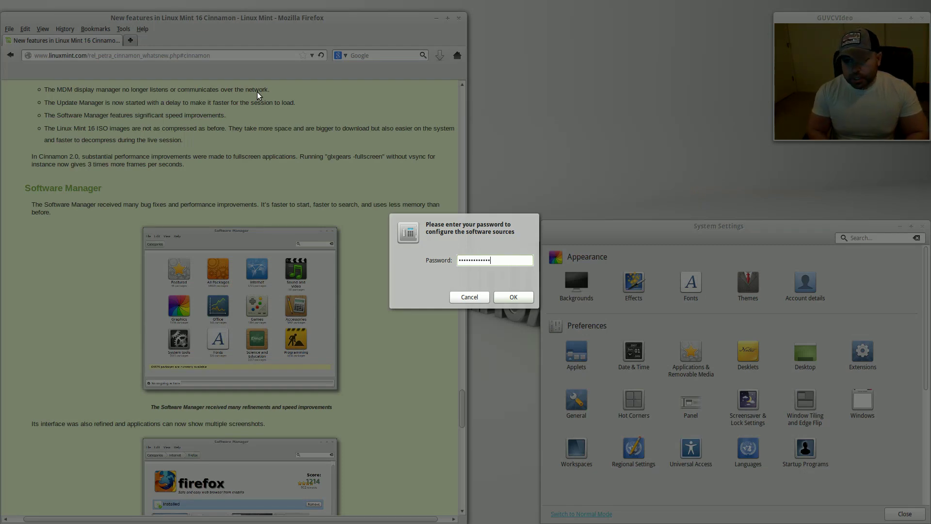
pyautogui.press('Return')
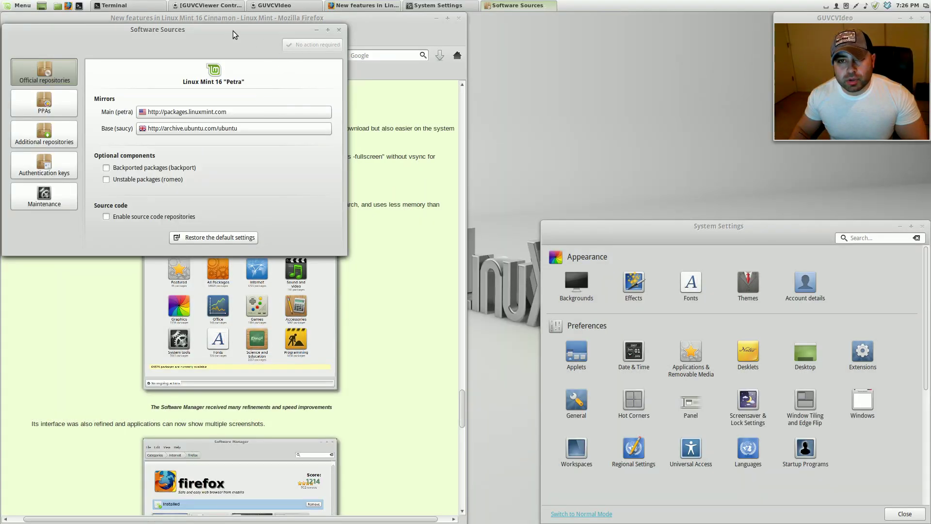
pyautogui.moveTo(233, 31); pyautogui.dragTo(509, 42)
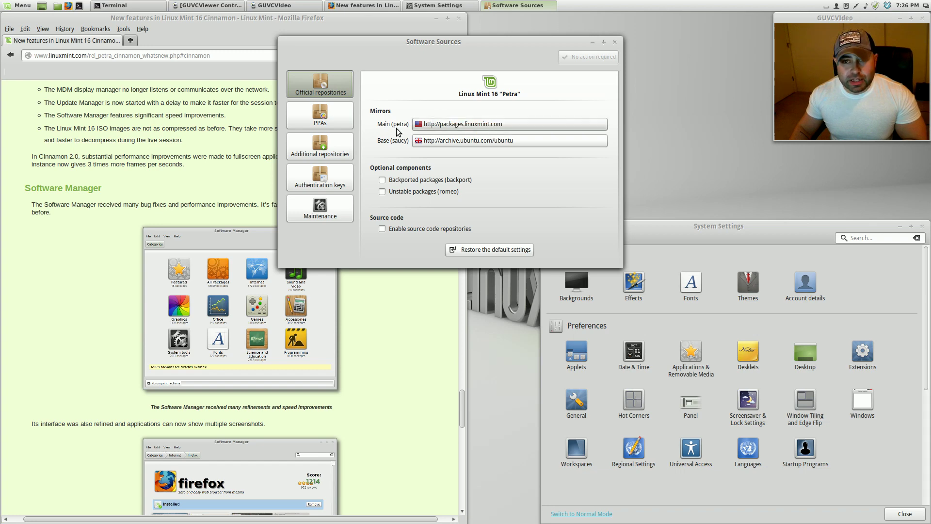
# - Look through the PPAs, Additional repositories, Authentication keys and Maintenance sections, and close Software Sources
pyautogui.click(320, 115)
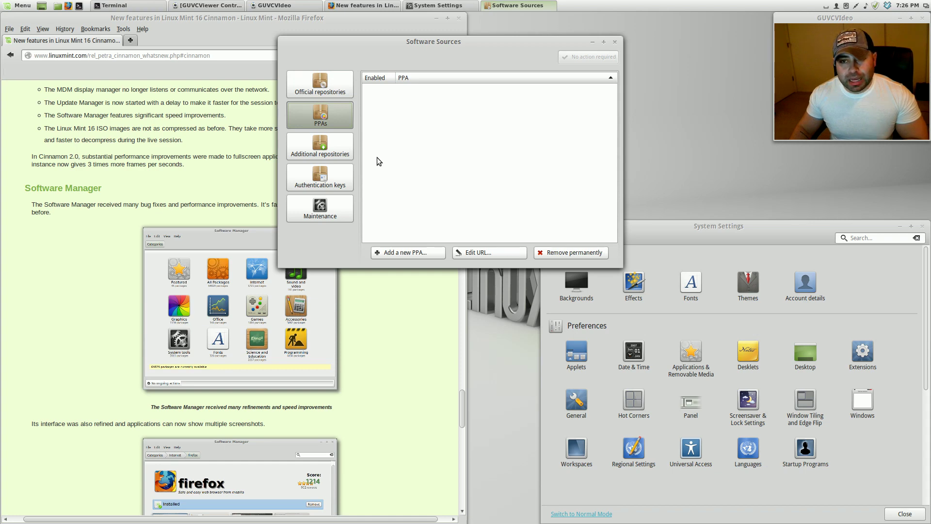
pyautogui.click(334, 150)
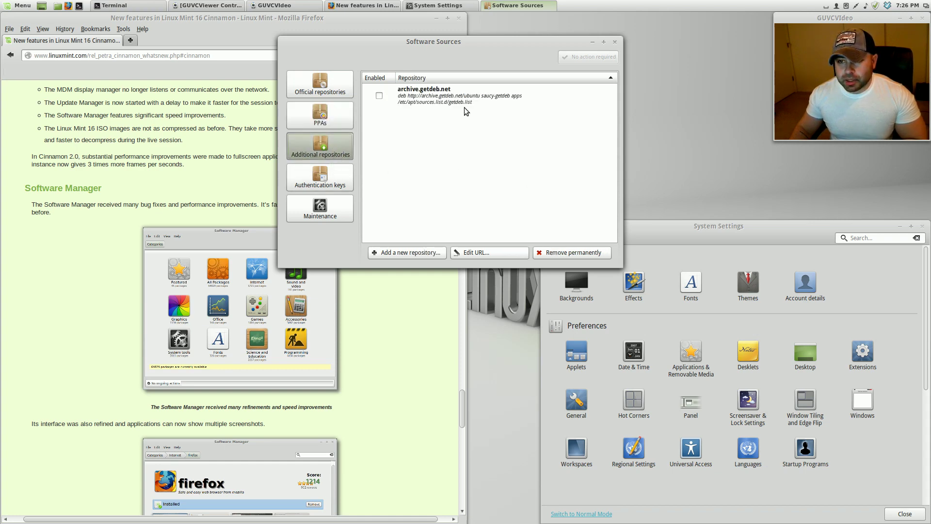
pyautogui.click(335, 181)
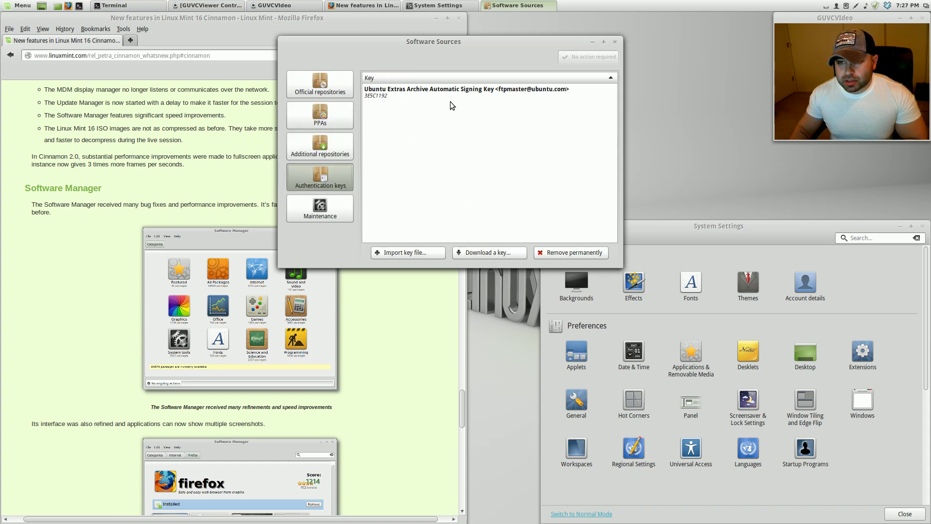
pyautogui.click(320, 209)
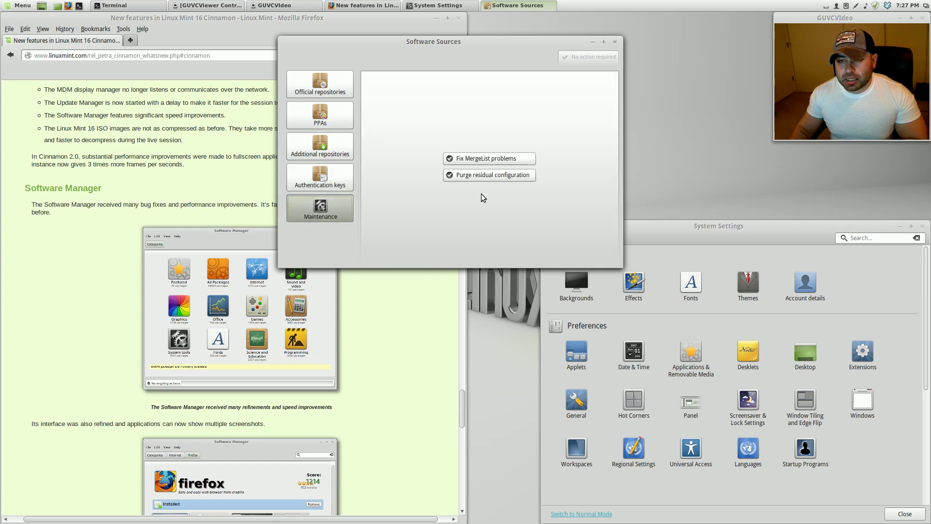
pyautogui.click(615, 42)
# - Move System Settings to the middle of the desktop and launch Device Drivers from its Administration section
pyautogui.moveTo(748, 224); pyautogui.dragTo(574, 105)
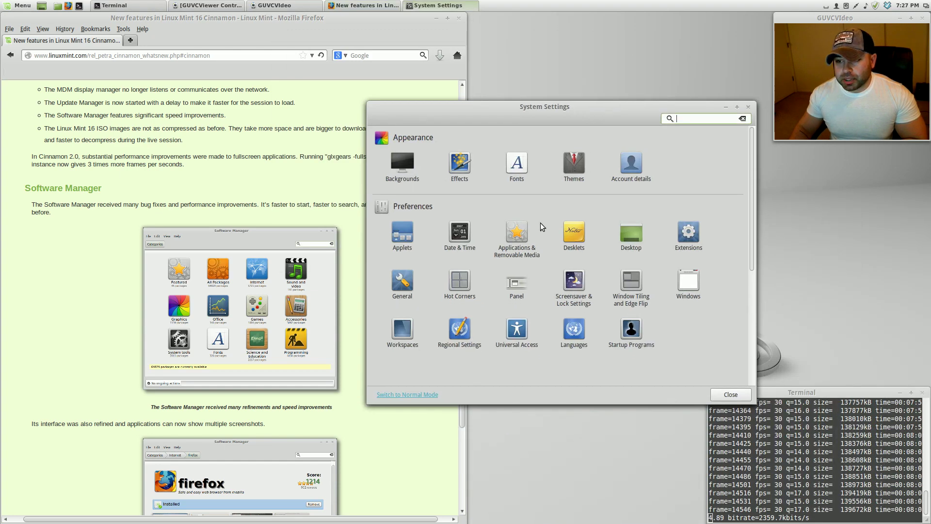
pyautogui.scroll(-5, 537, 304)
pyautogui.click(522, 346)
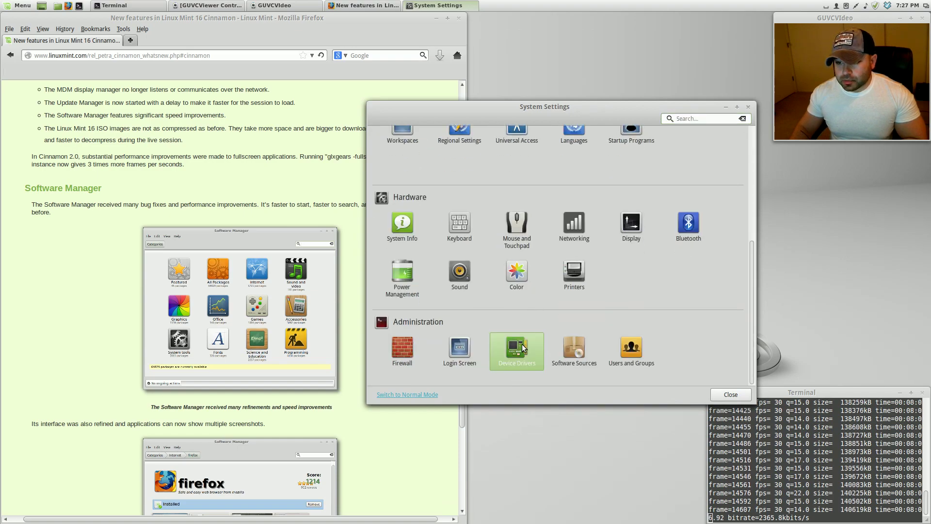
# - Try to authorize the driver manager with the administrative password, and dismiss the error dialog
pyautogui.write('•••')
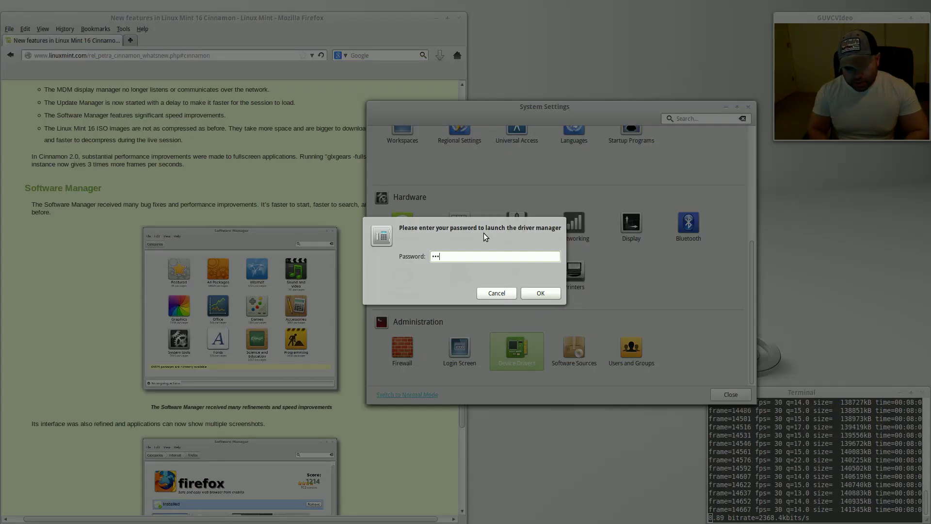
pyautogui.write('•••••••')
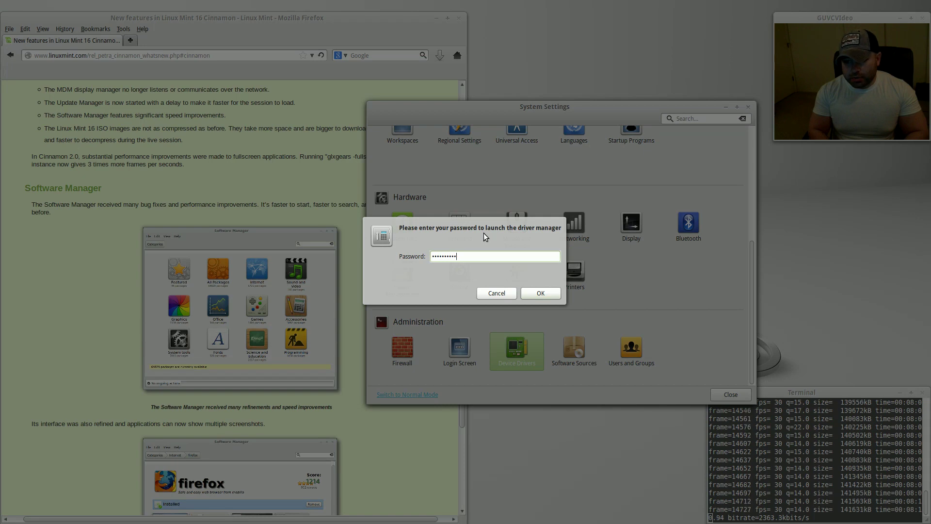
pyautogui.press('Return')
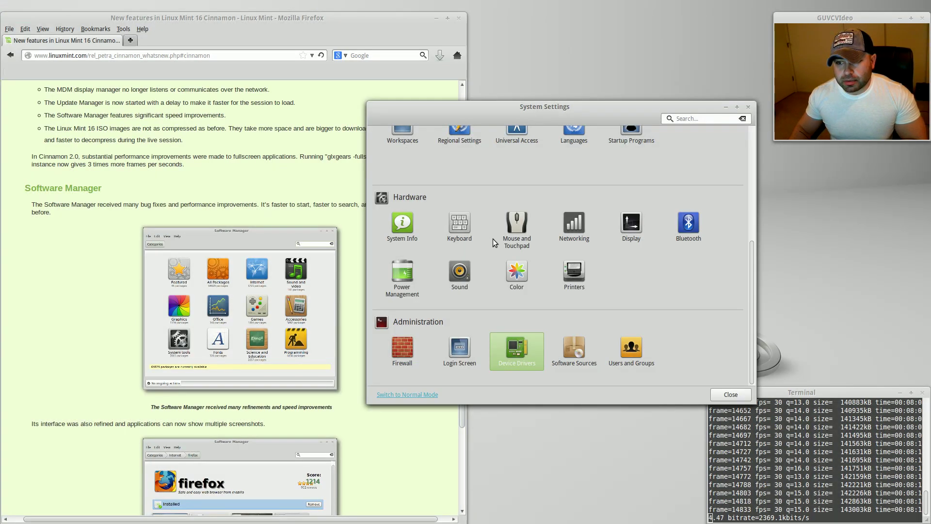
pyautogui.write('••••••')
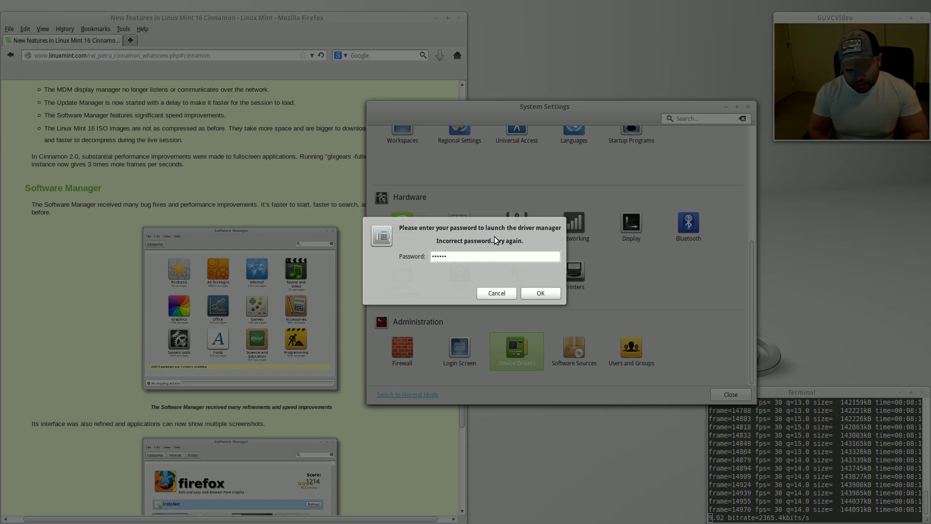
pyautogui.write('••••••••••')
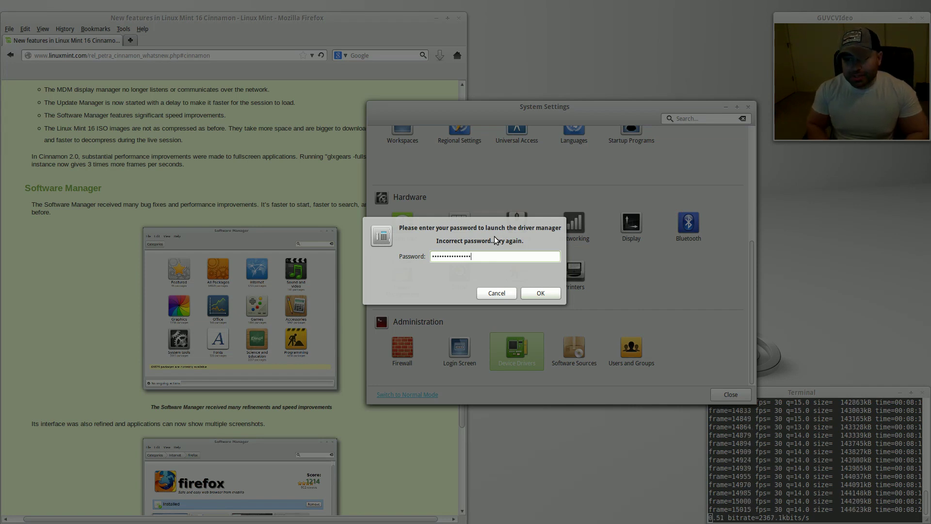
pyautogui.press('Return')
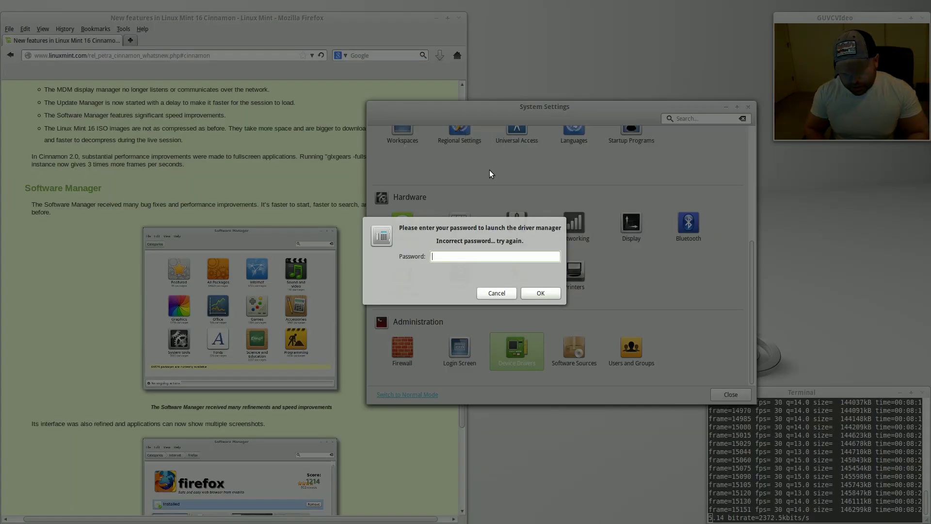
pyautogui.write('••••••••••')
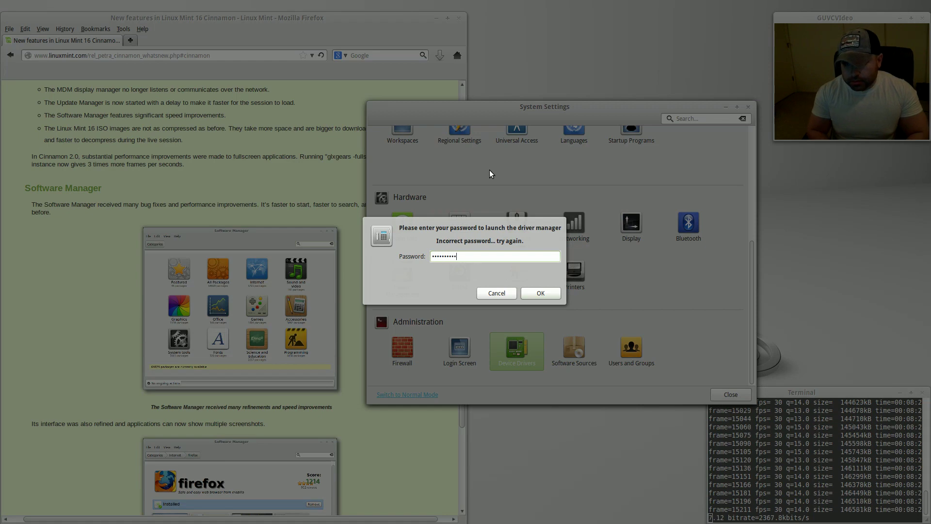
pyautogui.write('••••••')
pyautogui.press('Return')
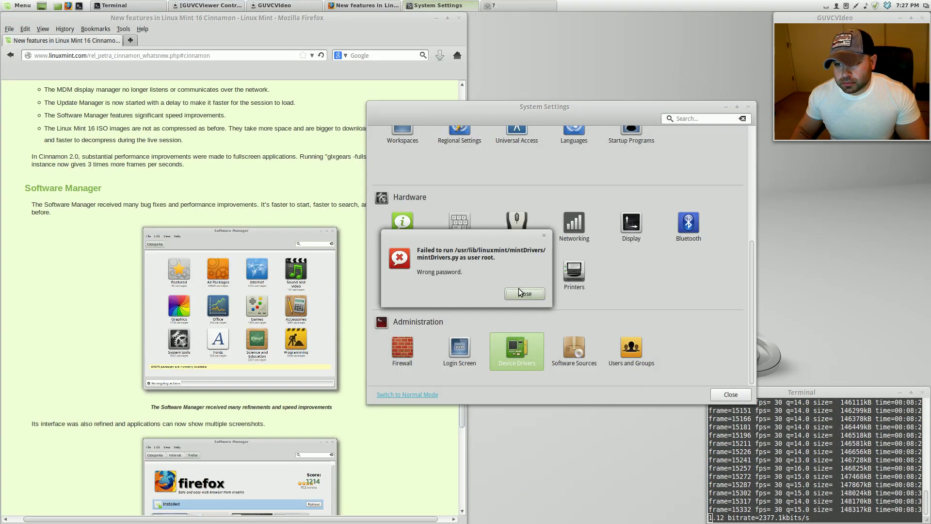
pyautogui.click(523, 294)
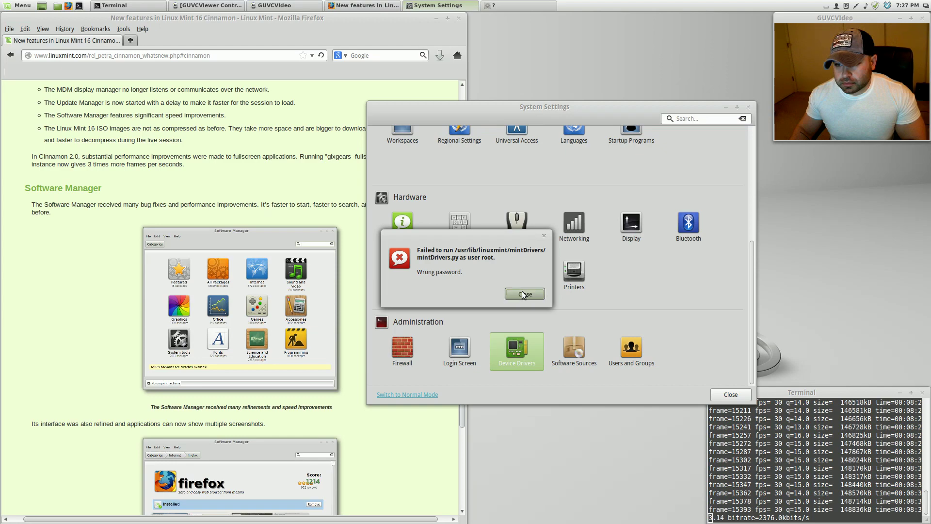
# - Launch Device Drivers again with the administrative password and review the offered NVIDIA and Broadcom drivers before closing the Driver Manager
pyautogui.click(512, 333)
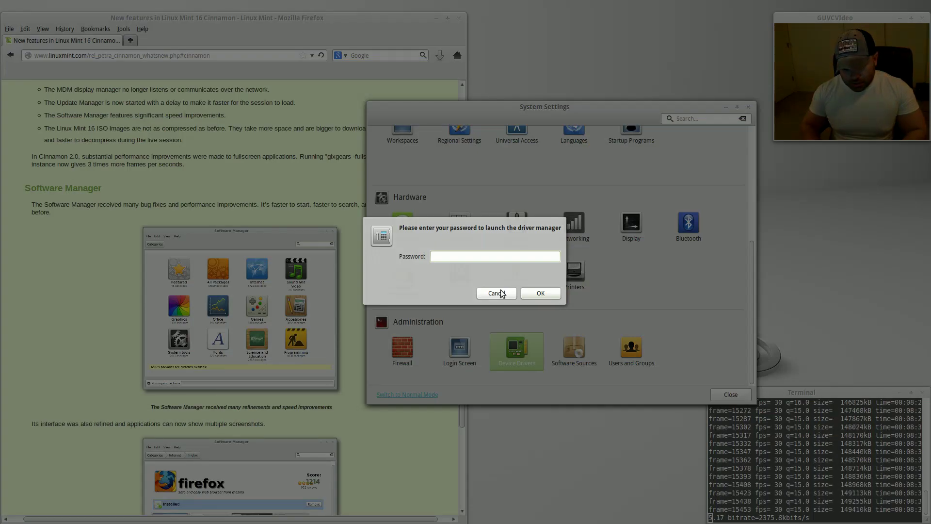
pyautogui.write('•••••••••••••••')
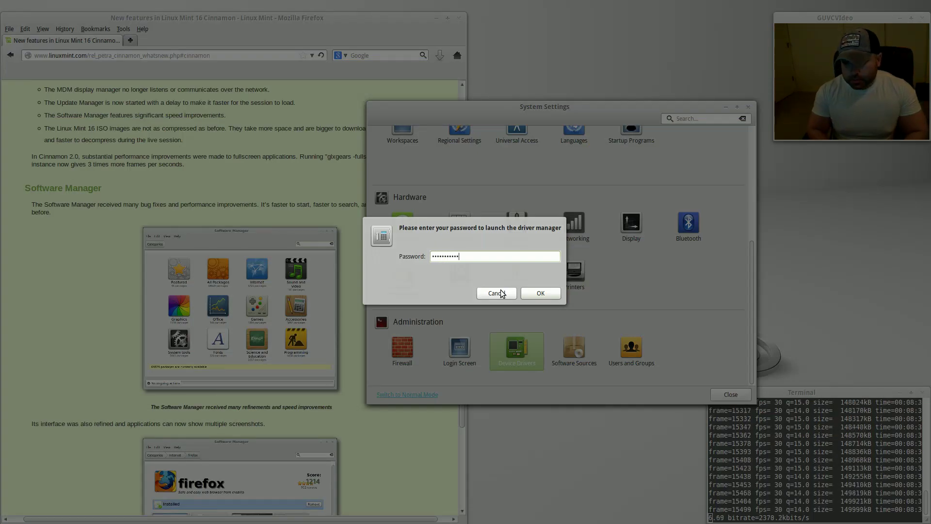
pyautogui.press('Return')
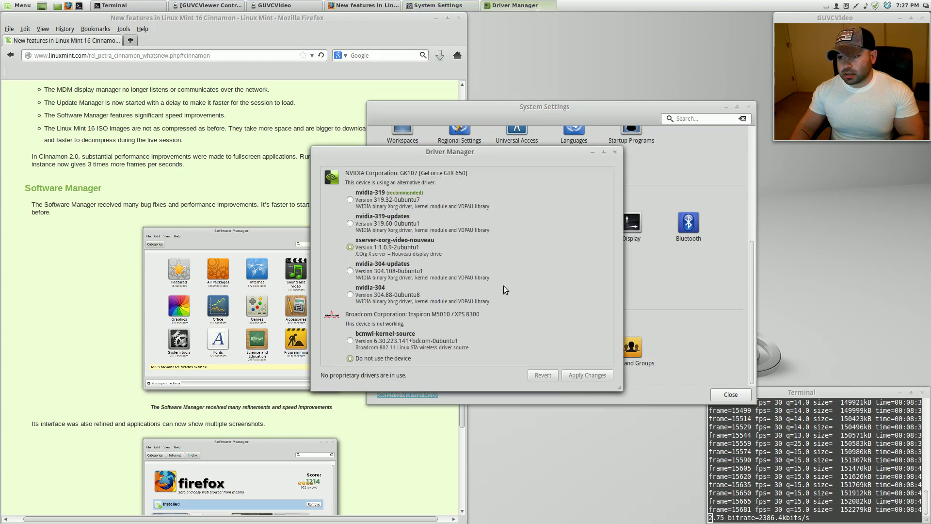
pyautogui.moveTo(499, 148); pyautogui.dragTo(329, 69)
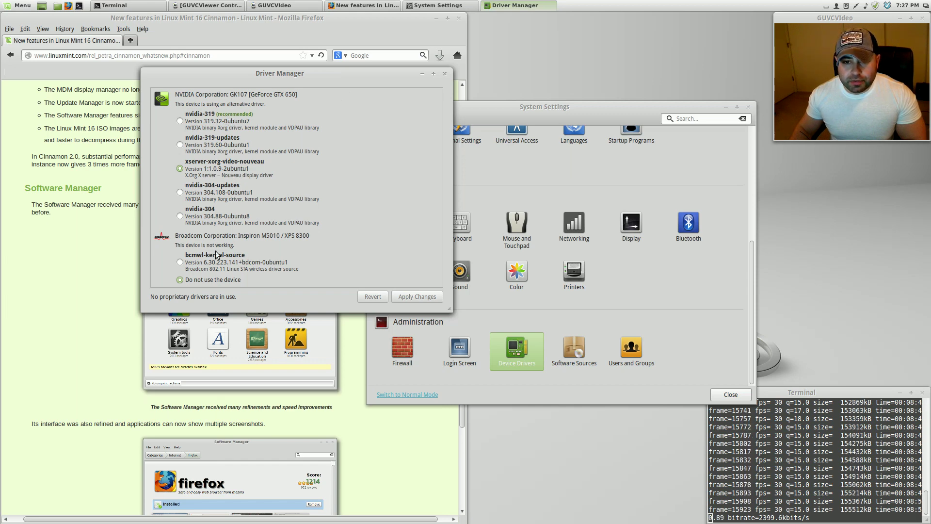
pyautogui.click(444, 73)
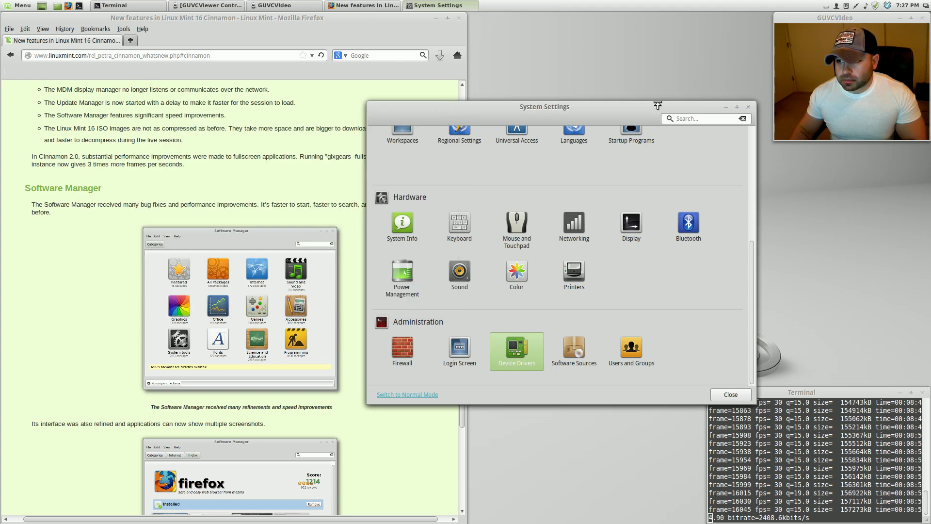
# - Move System Settings aside and read the system improvements, artwork improvements and main components sections of the feature page
pyautogui.moveTo(648, 106); pyautogui.dragTo(821, 225)
pyautogui.scroll(-12, 267, 289)
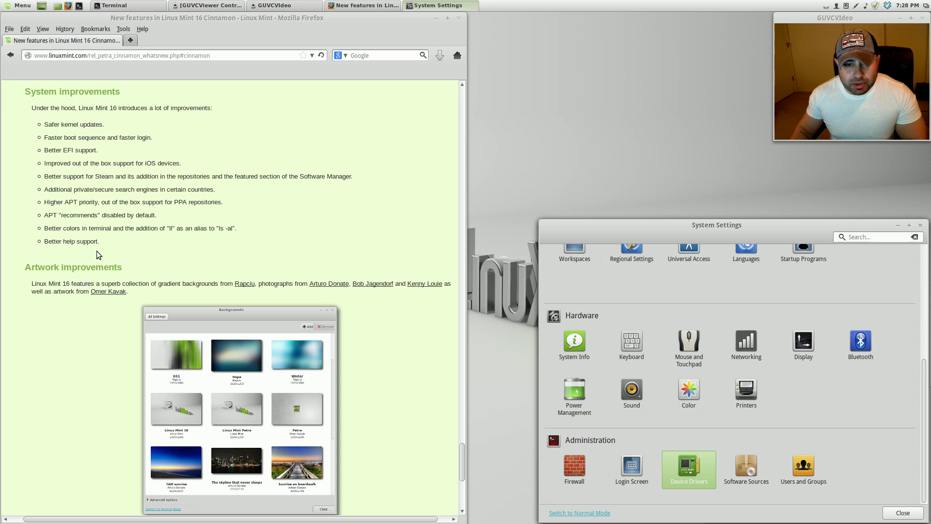
pyautogui.scroll(-8, 290, 278)
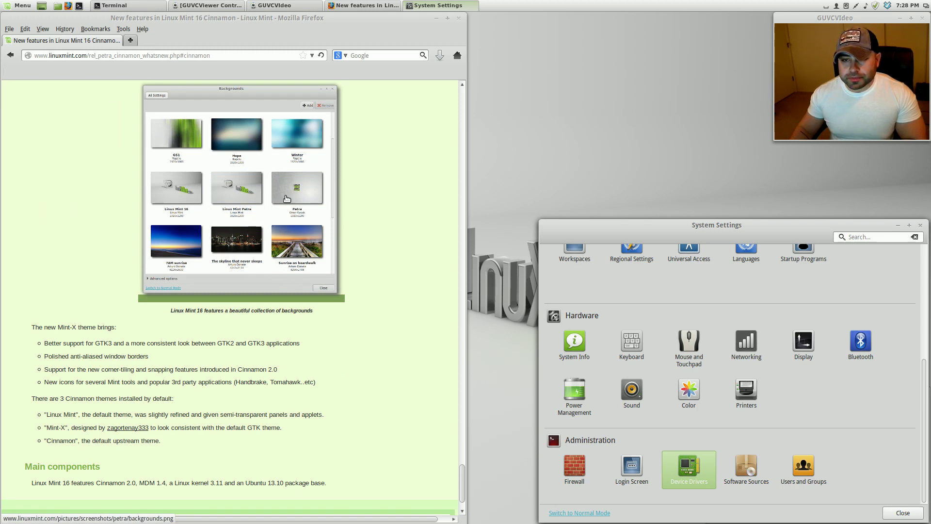
# - Bring System Settings back over the feature page, browse the installed Backgrounds collection, and return to the settings overview
pyautogui.moveTo(716, 235); pyautogui.dragTo(456, 131)
pyautogui.scroll(5, 462, 220)
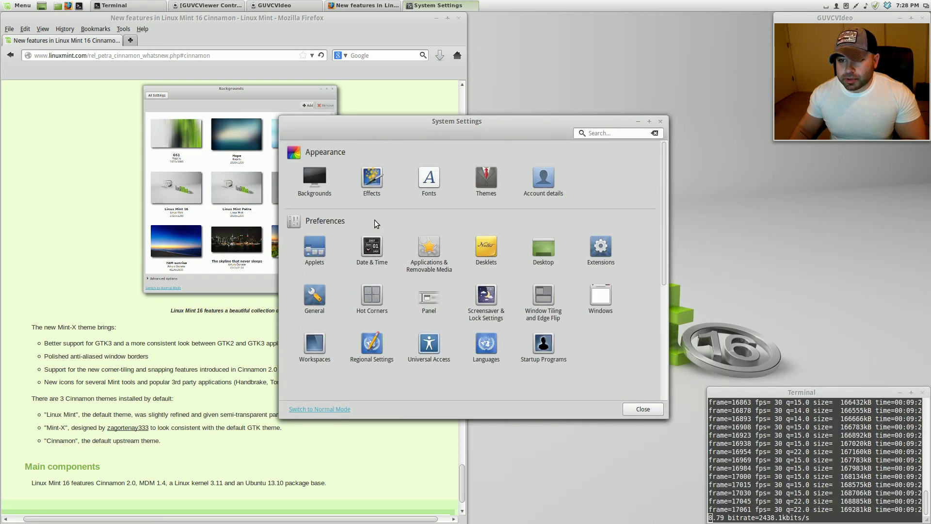
pyautogui.click(320, 192)
pyautogui.scroll(-5, 520, 301)
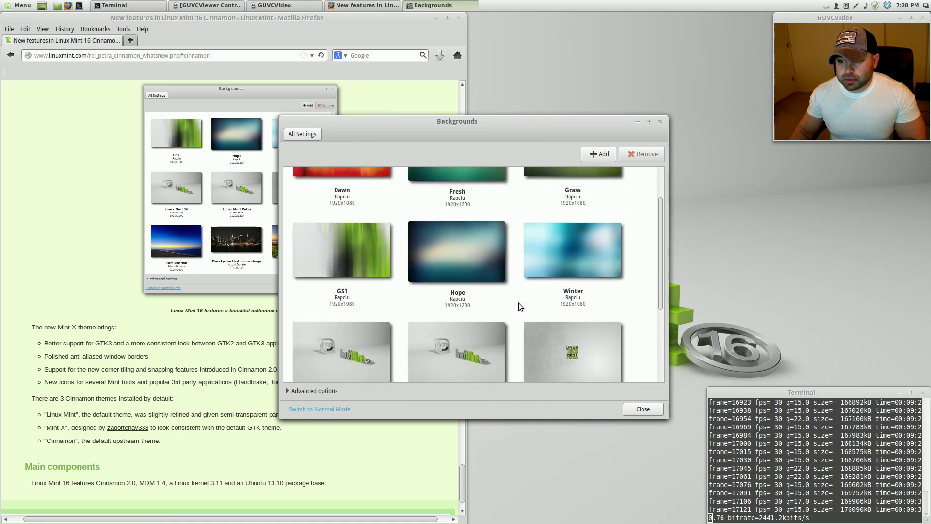
pyautogui.scroll(-1, 520, 299)
pyautogui.scroll(8, 520, 286)
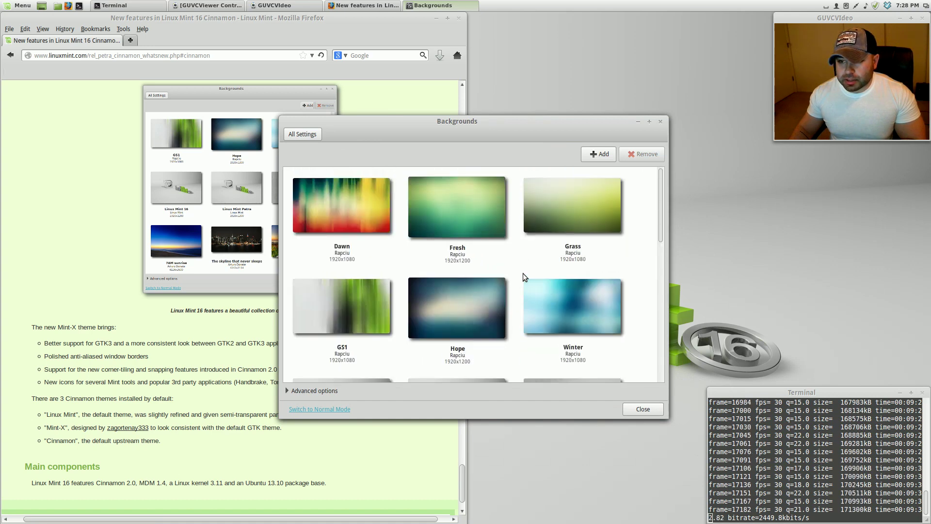
pyautogui.moveTo(586, 122); pyautogui.dragTo(602, 56)
pyautogui.click(332, 71)
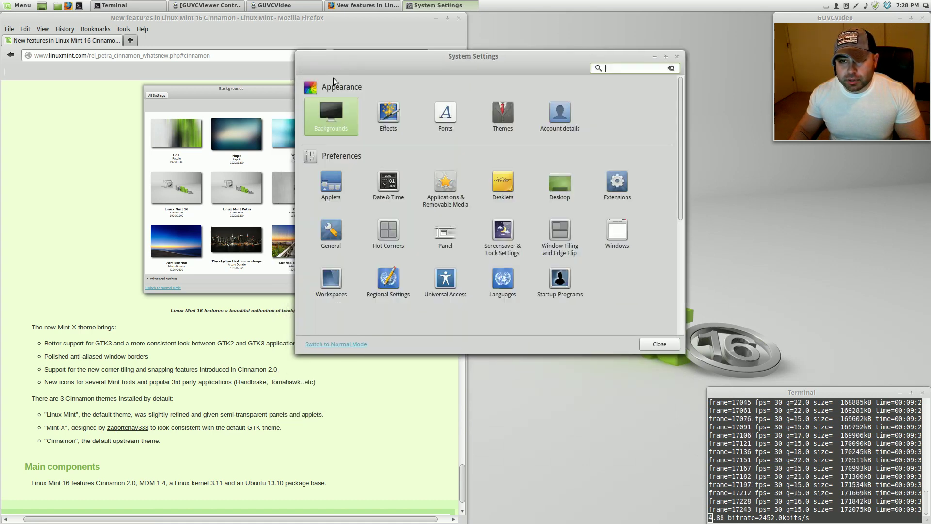
# - Minimize the Firefox window, reposition System Settings on the cleared desktop, and glance through its categories
pyautogui.click(436, 18)
pyautogui.moveTo(459, 55); pyautogui.dragTo(313, 61)
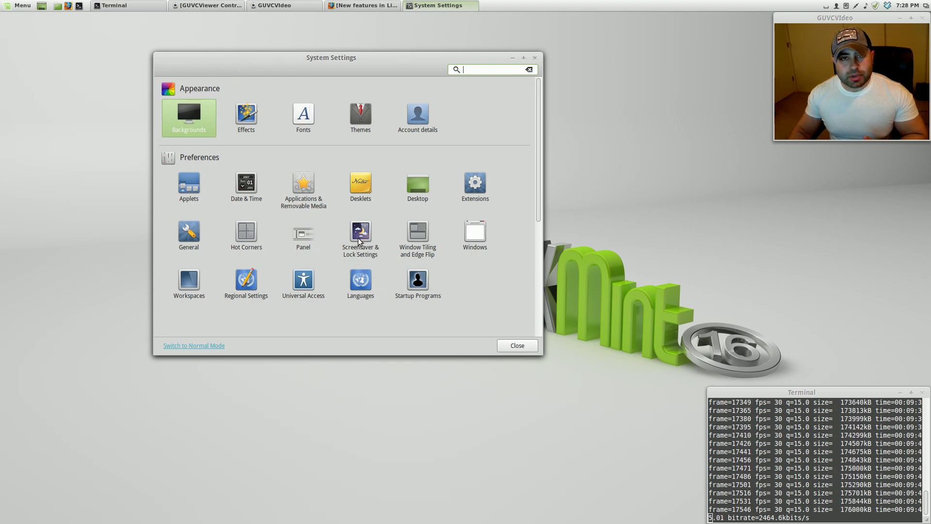
pyautogui.scroll(-5, 359, 239)
pyautogui.scroll(5, 351, 228)
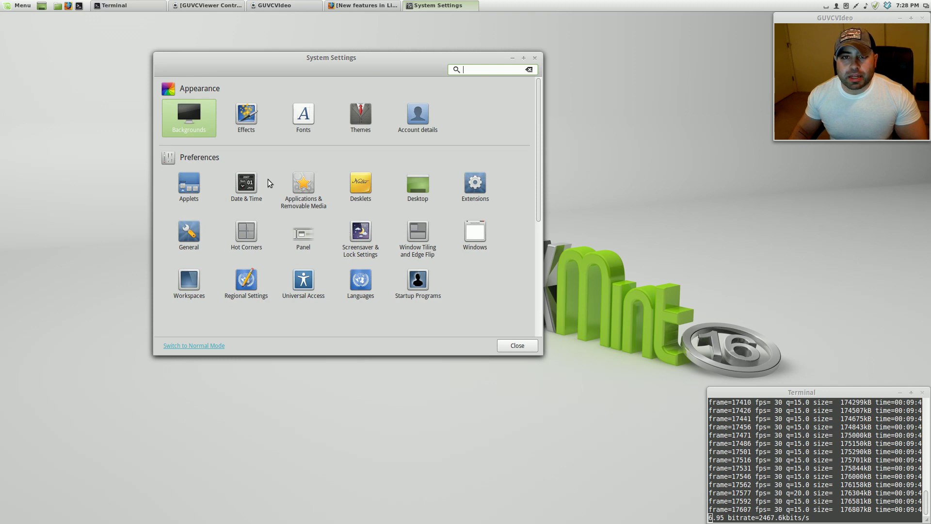
# - Review the Effects settings and the Fonts settings, returning to the settings overview after each
pyautogui.click(247, 127)
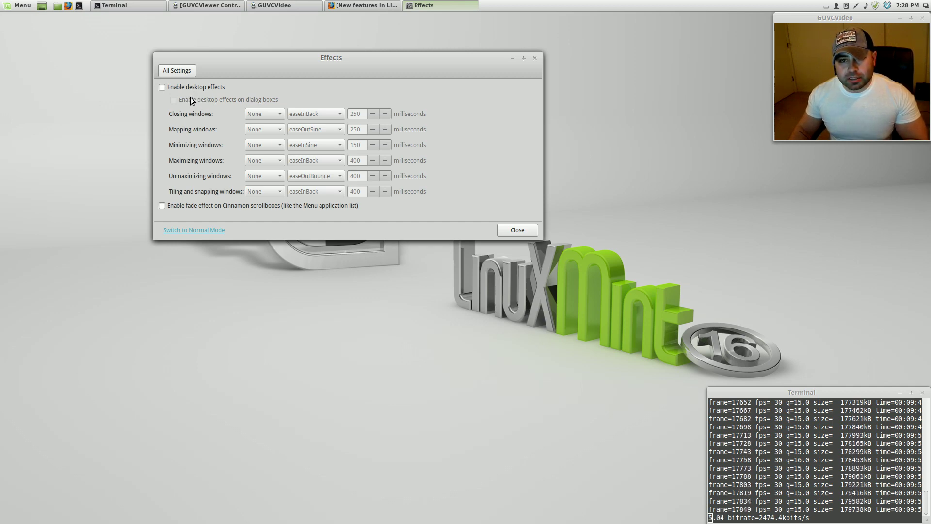
pyautogui.click(177, 71)
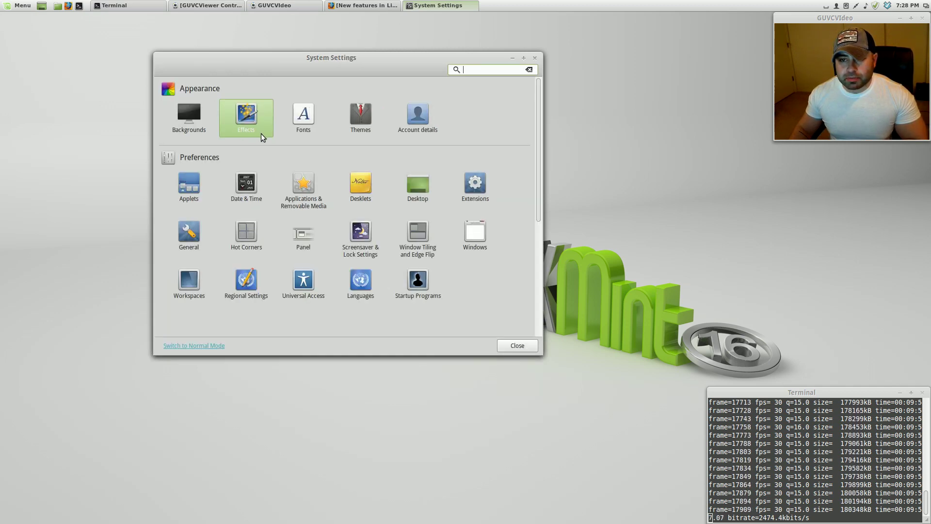
pyautogui.click(304, 116)
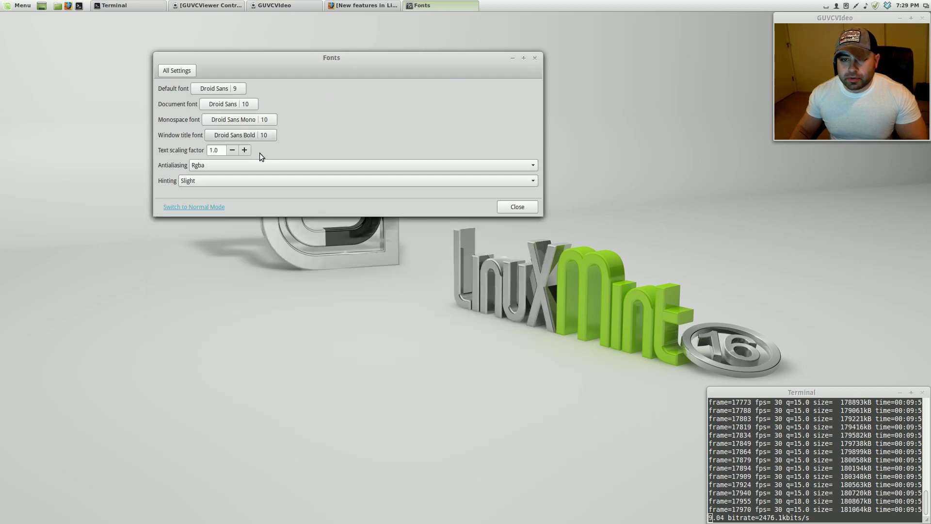
pyautogui.click(178, 73)
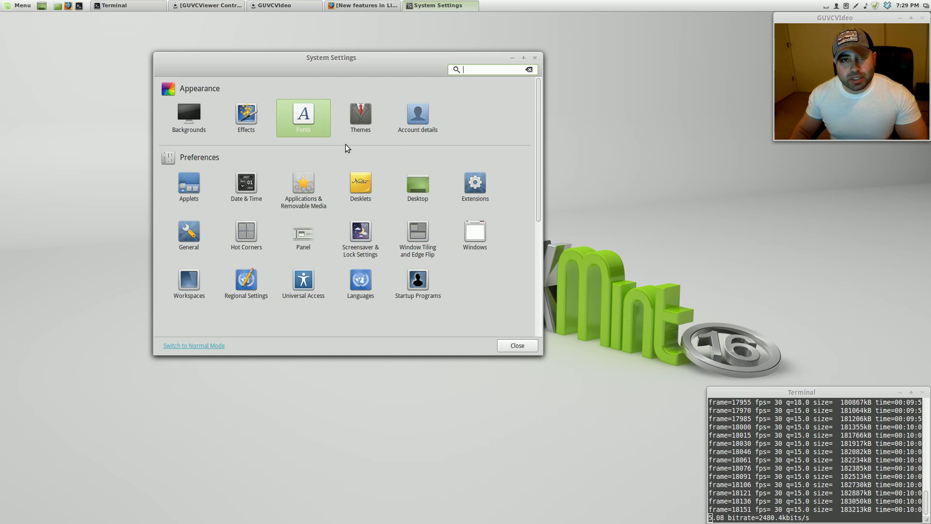
# - Select Mint-X among the installed themes and open the Cinnamon main menu to inspect the theme's look
pyautogui.click(365, 121)
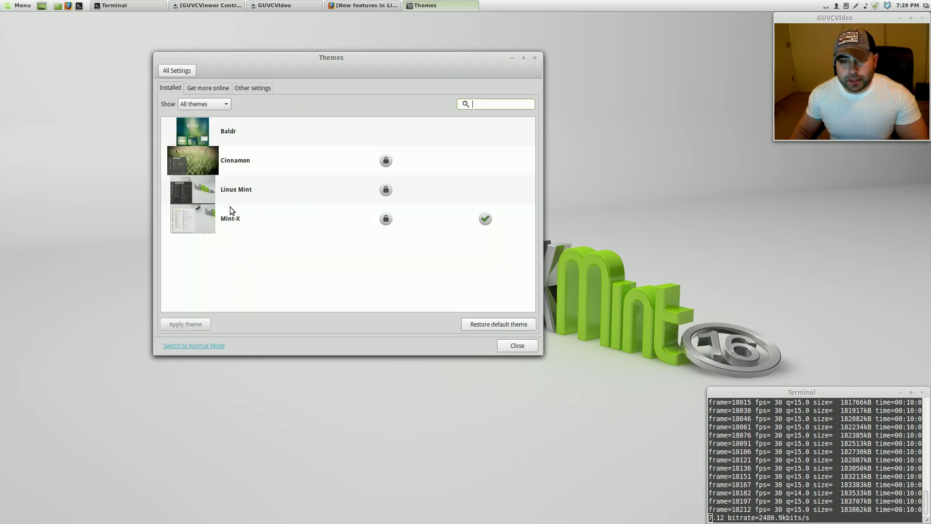
pyautogui.click(247, 227)
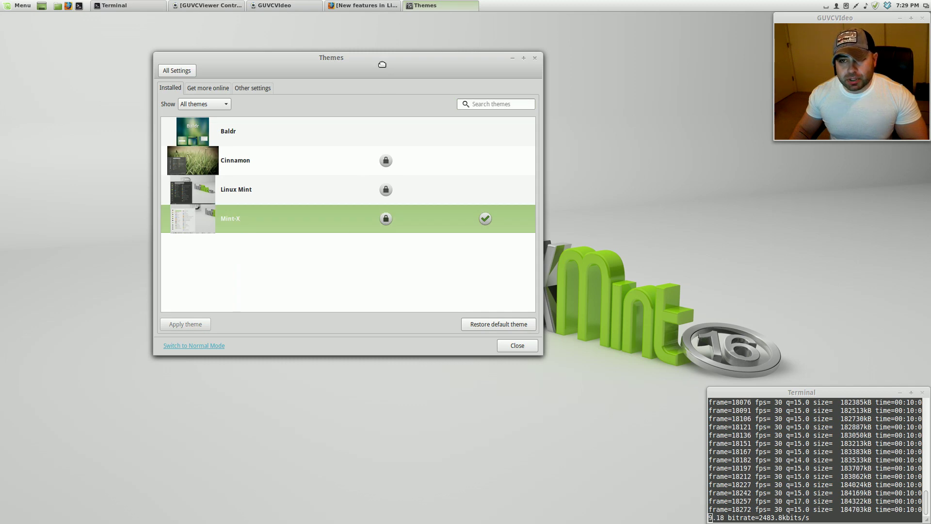
pyautogui.moveTo(383, 65); pyautogui.dragTo(430, 74)
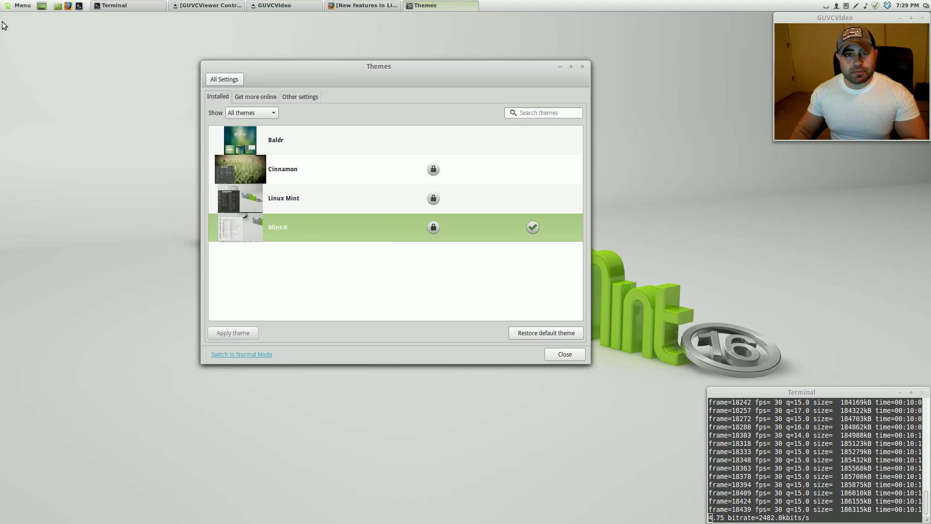
pyautogui.press('super')
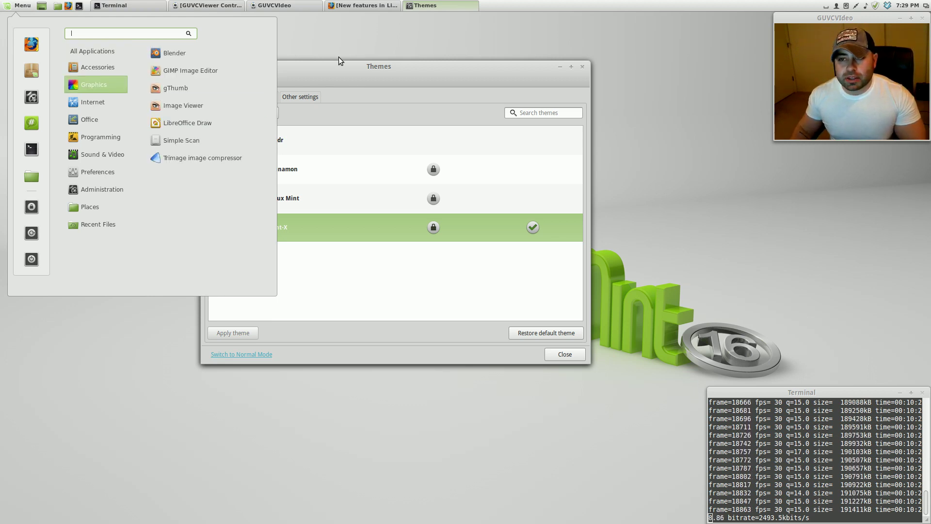
pyautogui.click(402, 79)
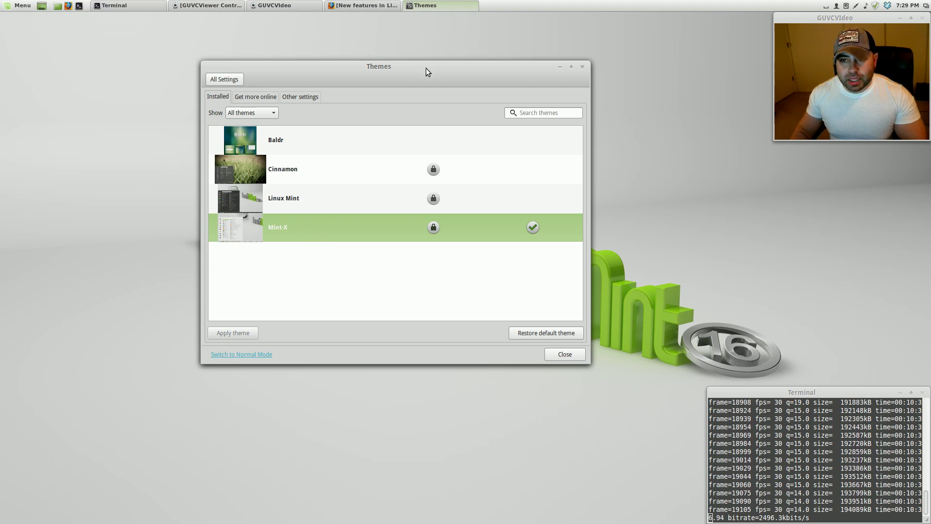
pyautogui.moveTo(425, 67); pyautogui.dragTo(371, 61)
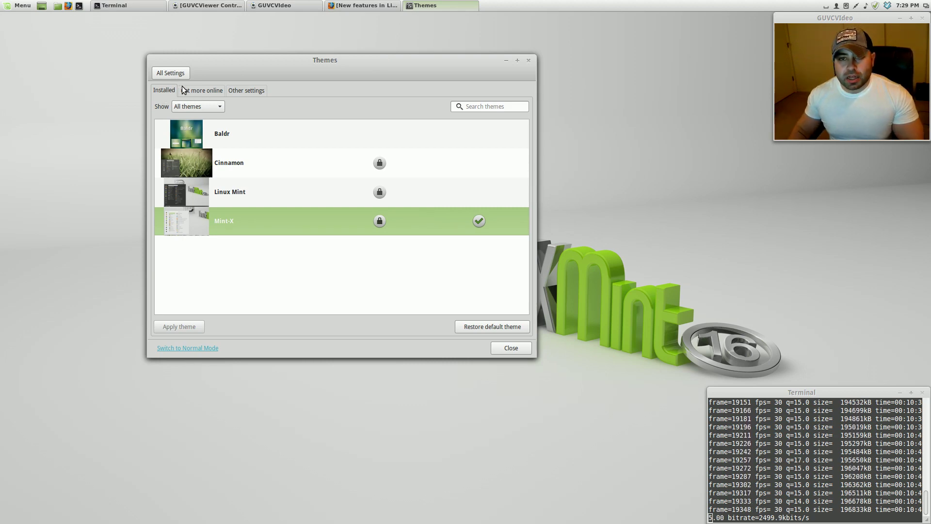
# - Look through the online themes and the Baldr information page, closing its browser tab and minimizing Firefox when done
pyautogui.click(200, 91)
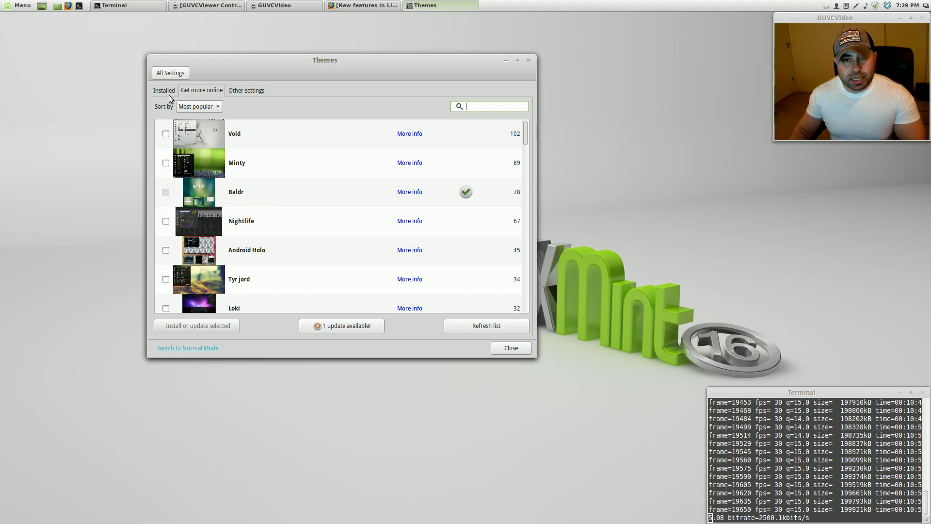
pyautogui.click(404, 193)
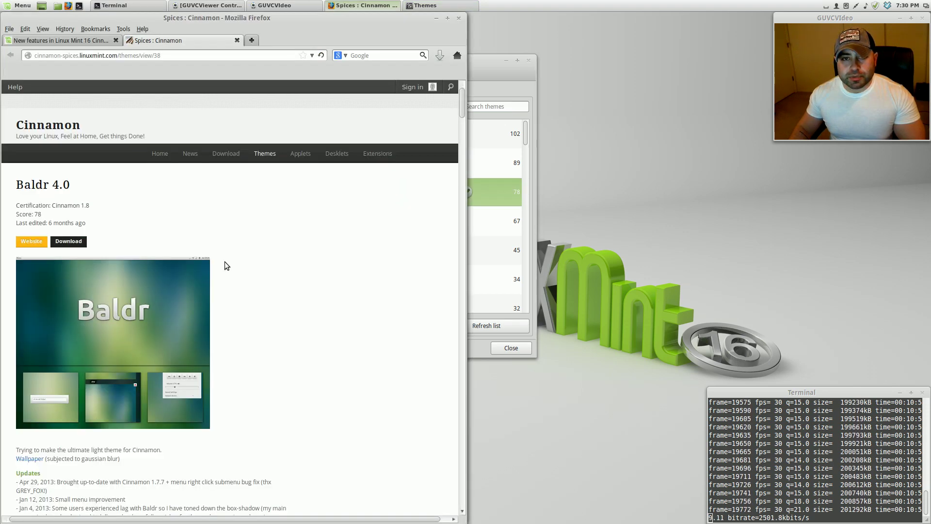
pyautogui.scroll(-15, 308, 398)
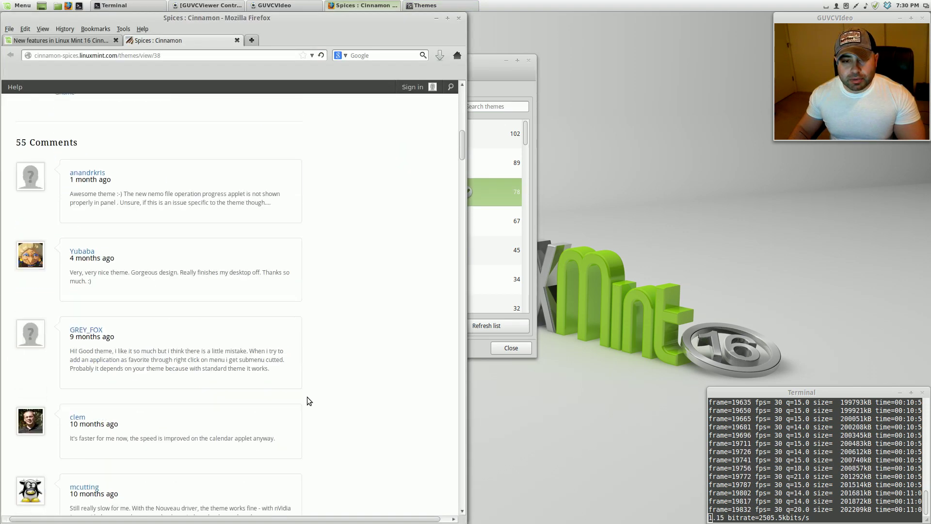
pyautogui.scroll(15, 314, 394)
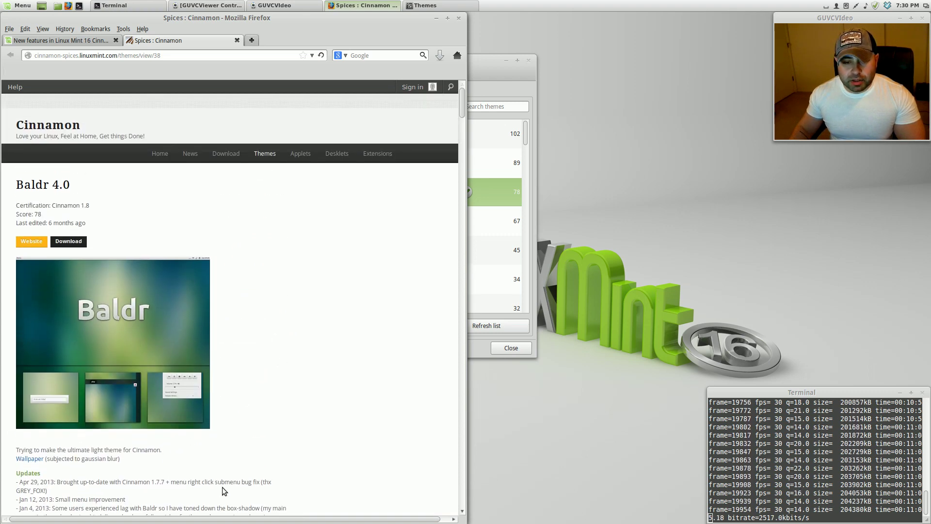
pyautogui.click(237, 41)
pyautogui.click(437, 18)
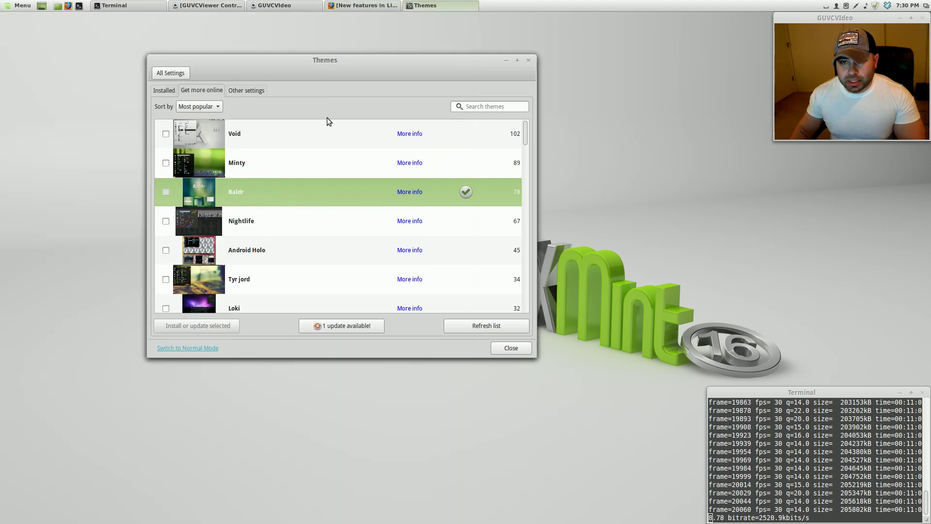
# - Check the other theme settings and the installed themes list, and return to the settings overview
pyautogui.click(239, 92)
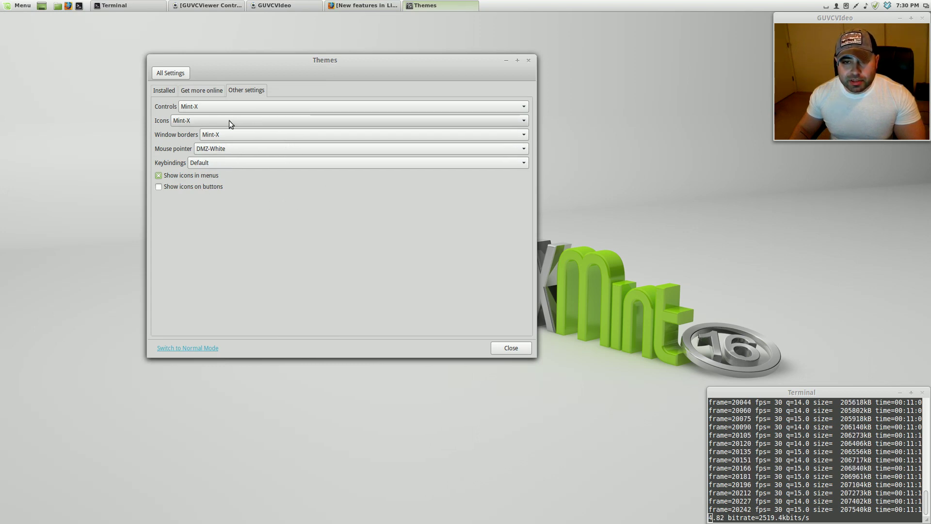
pyautogui.click(168, 90)
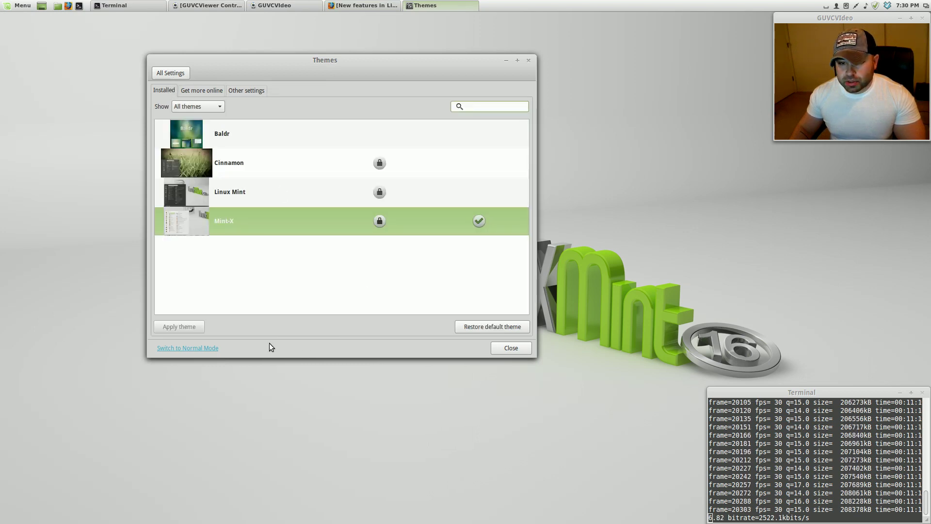
pyautogui.click(167, 73)
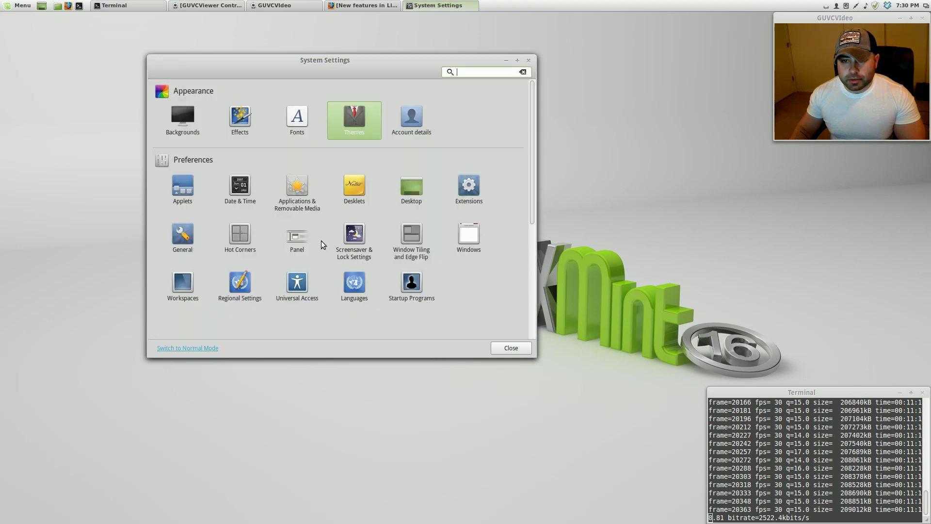
# - Glance at Account details, browse the full list of installed applets, and return to the settings overview
pyautogui.click(404, 139)
pyautogui.click(168, 78)
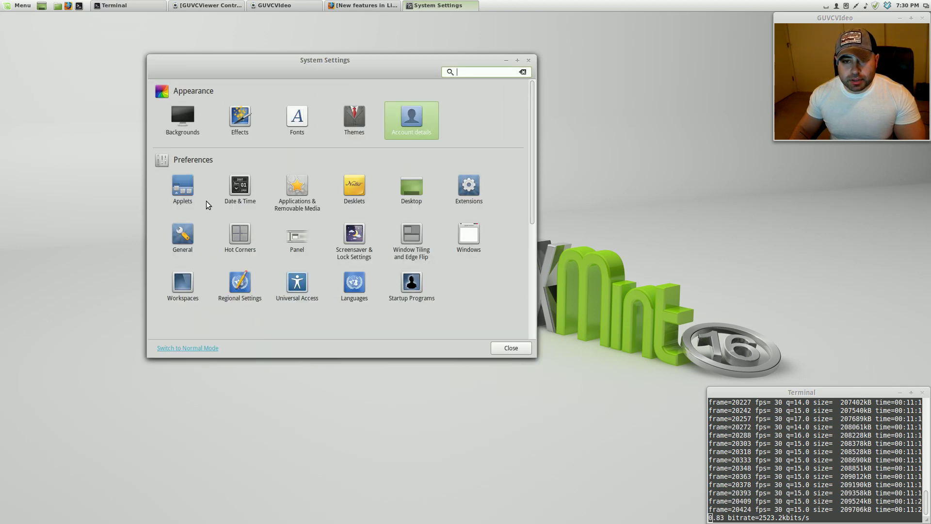
pyautogui.click(182, 186)
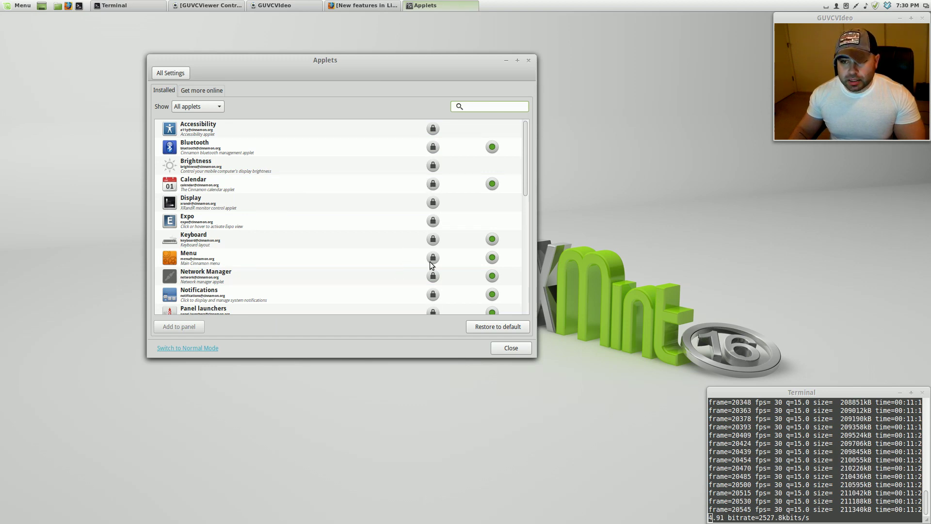
pyautogui.scroll(-5, 428, 245)
pyautogui.scroll(-3, 428, 242)
pyautogui.scroll(10, 429, 241)
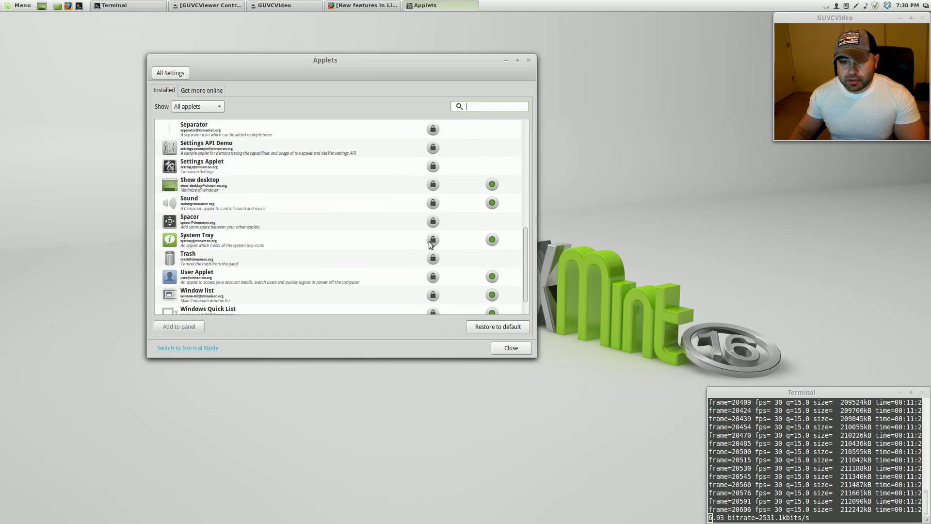
pyautogui.moveTo(430, 248)
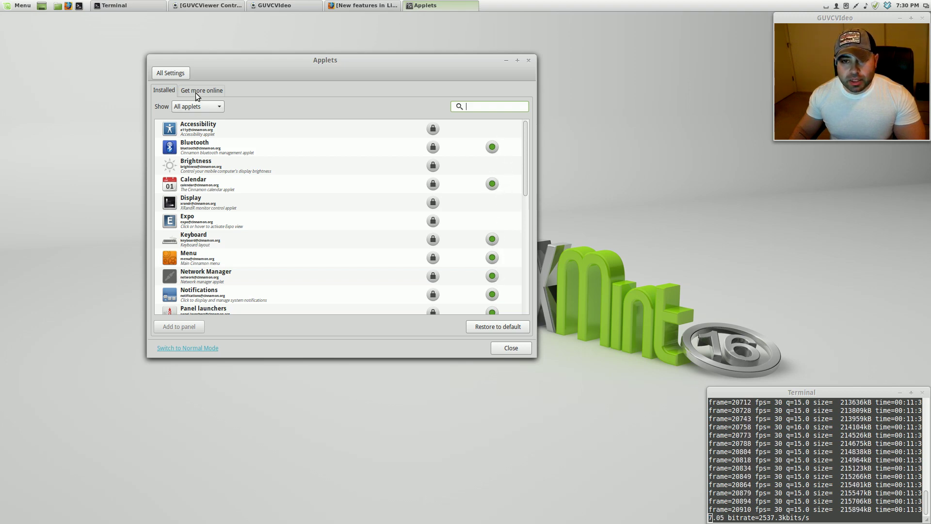
pyautogui.click(157, 71)
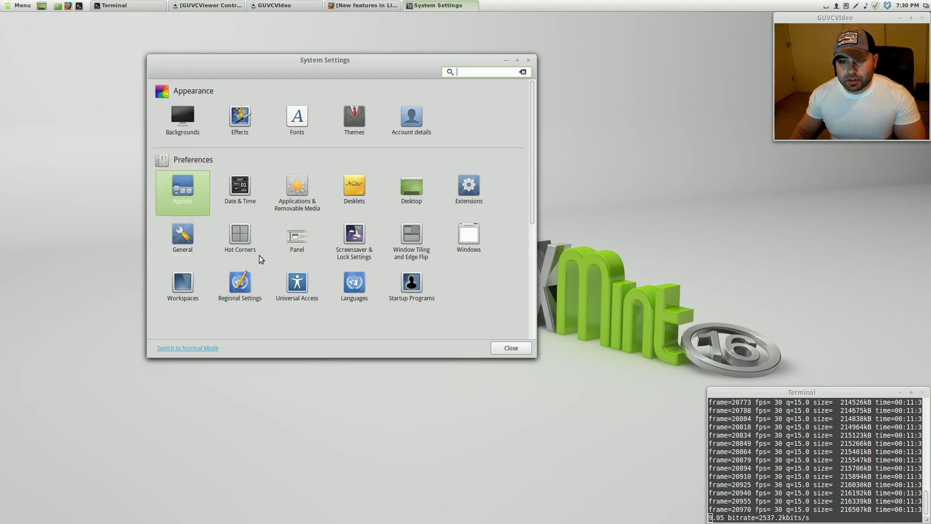
# - Review the default applications and removable media settings, and open Desklets to examine the installed desklets
pyautogui.click(289, 208)
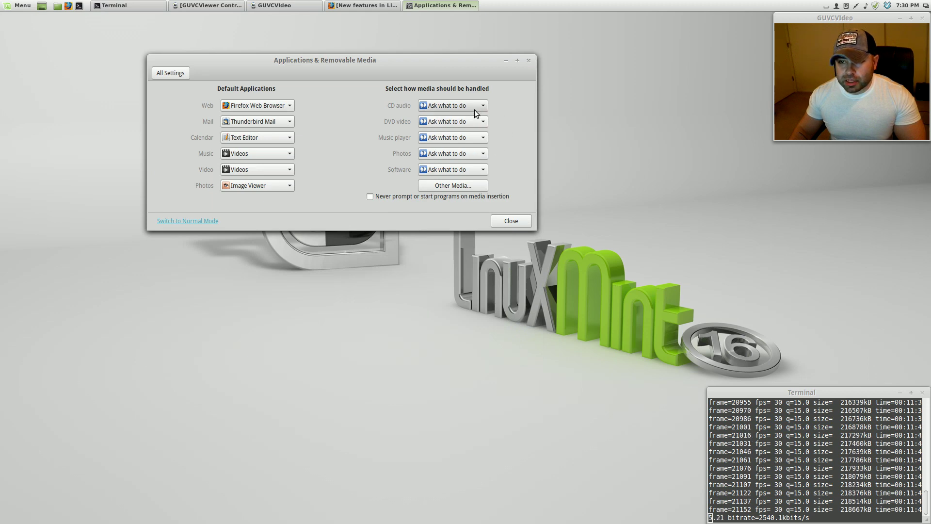
pyautogui.click(171, 73)
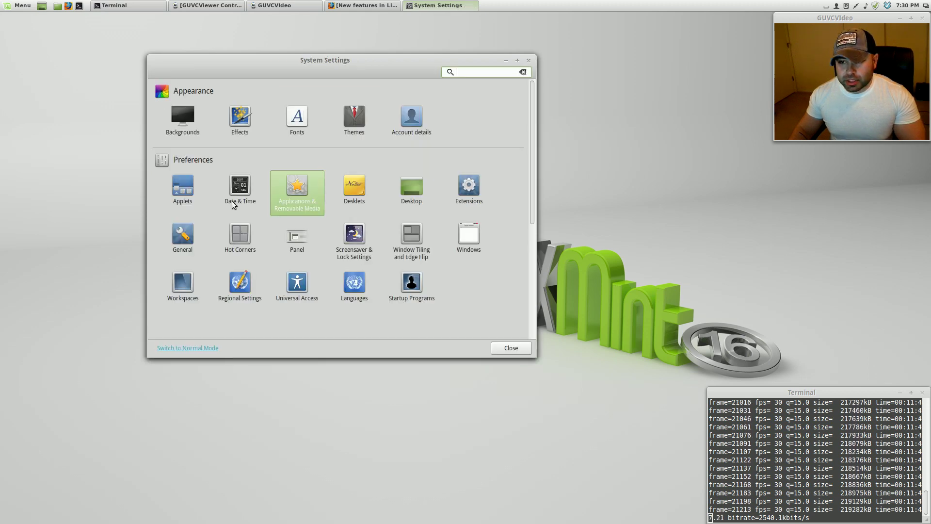
pyautogui.click(354, 189)
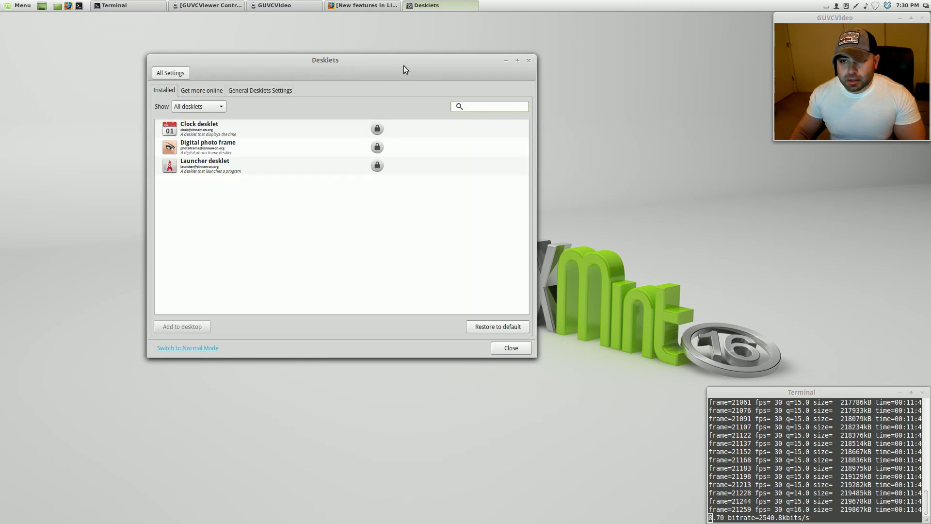
pyautogui.moveTo(404, 66); pyautogui.dragTo(425, 62)
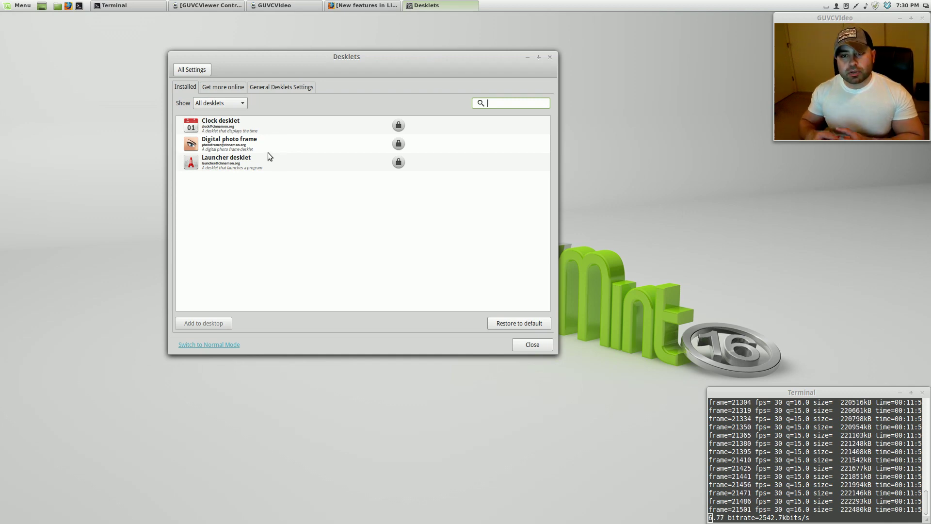
# - Add the Clock desklet to the desktop and place it in the desktop's bottom-left corner
pyautogui.click(224, 128)
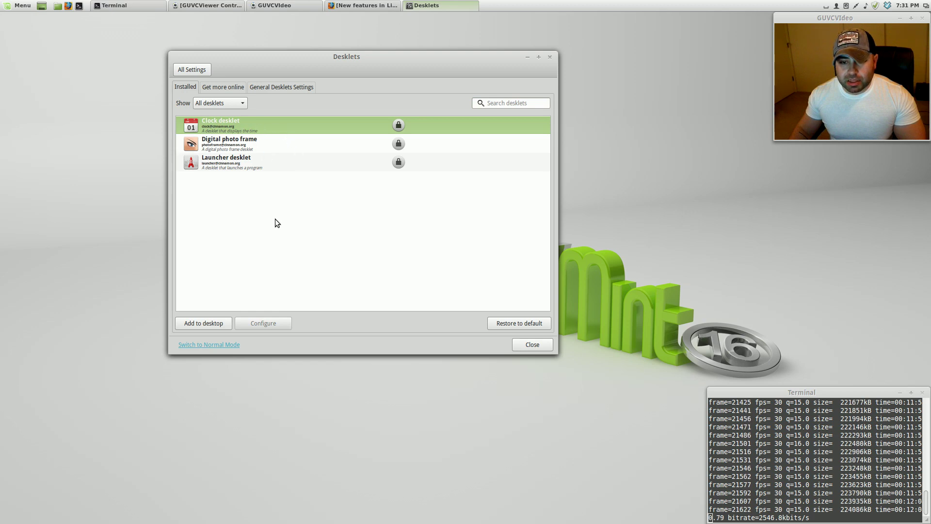
pyautogui.click(216, 322)
pyautogui.moveTo(103, 63); pyautogui.dragTo(103, 486)
pyautogui.moveTo(391, 62)
pyautogui.mouseDown()
pyautogui.moveTo(425, 64)
pyautogui.moveTo(379, 245)
pyautogui.moveTo(369, 17)
pyautogui.moveTo(400, 85)
pyautogui.moveTo(406, 69)
pyautogui.mouseUp()
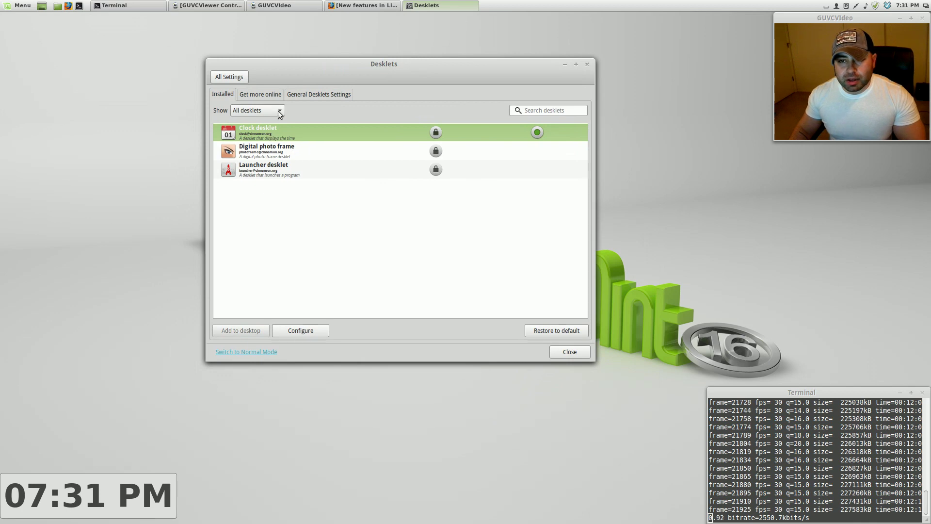
# - Remove the clock desklet from the desktop and return to the settings overview
pyautogui.rightClick(63, 491)
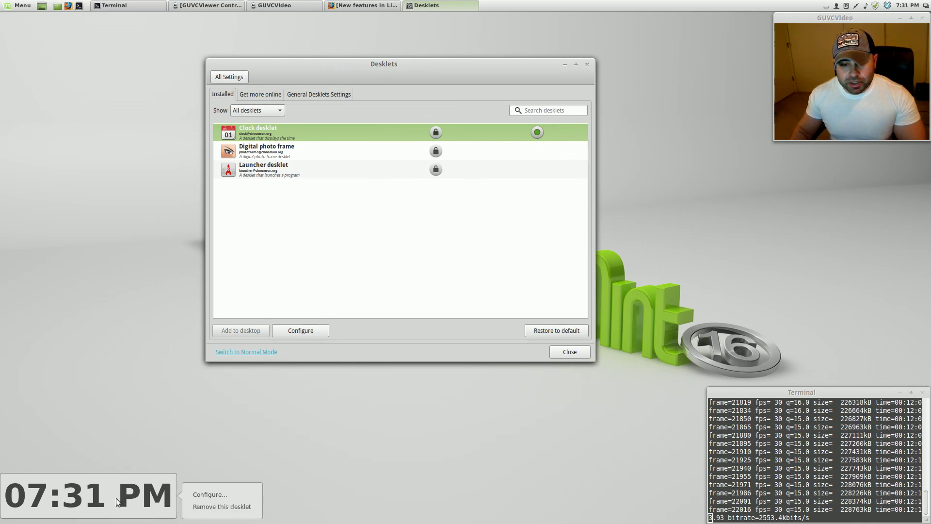
pyautogui.click(249, 507)
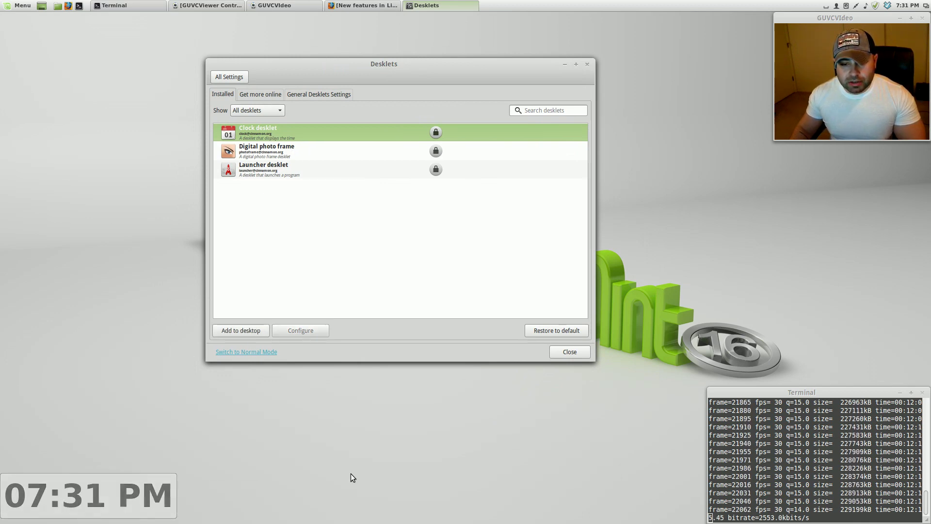
pyautogui.click(236, 77)
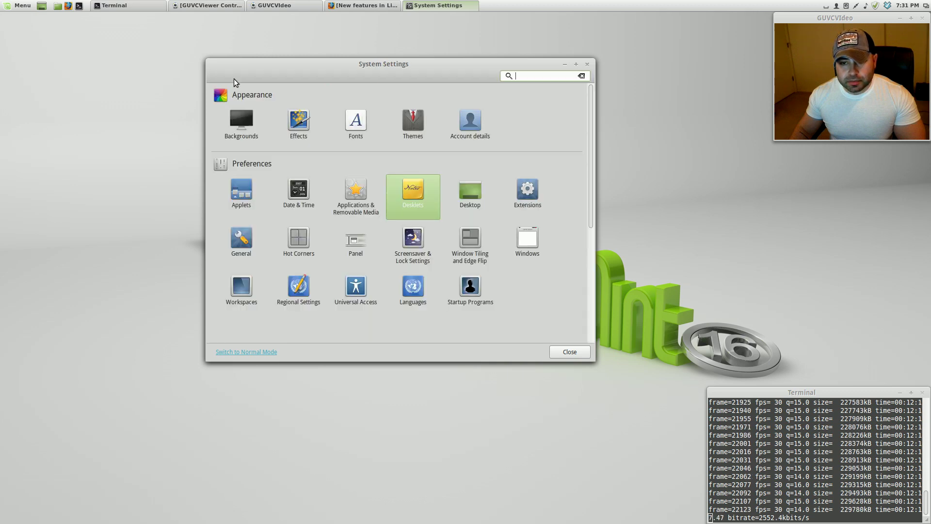
# - In the Desktop settings, enable the computer, home, trash, mounted volumes and network servers icons
pyautogui.click(473, 202)
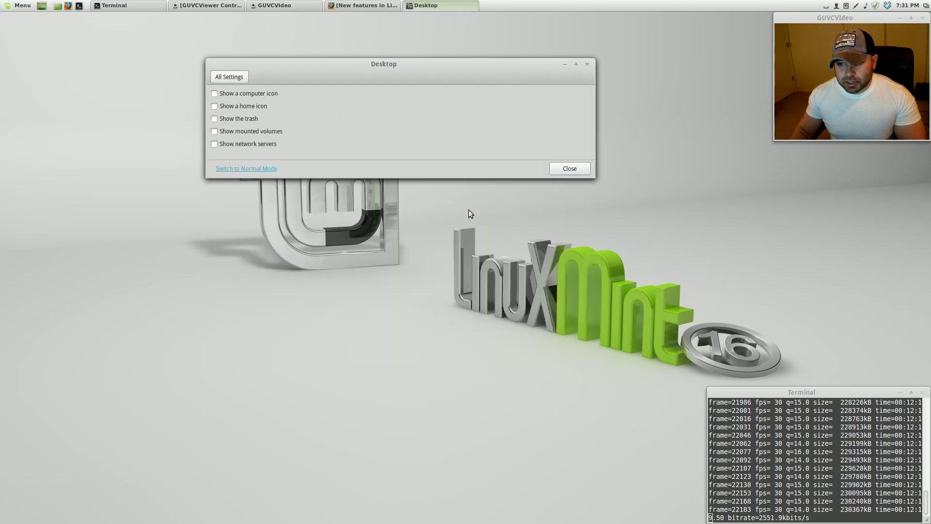
pyautogui.click(239, 93)
pyautogui.click(243, 106)
pyautogui.click(248, 118)
pyautogui.click(249, 131)
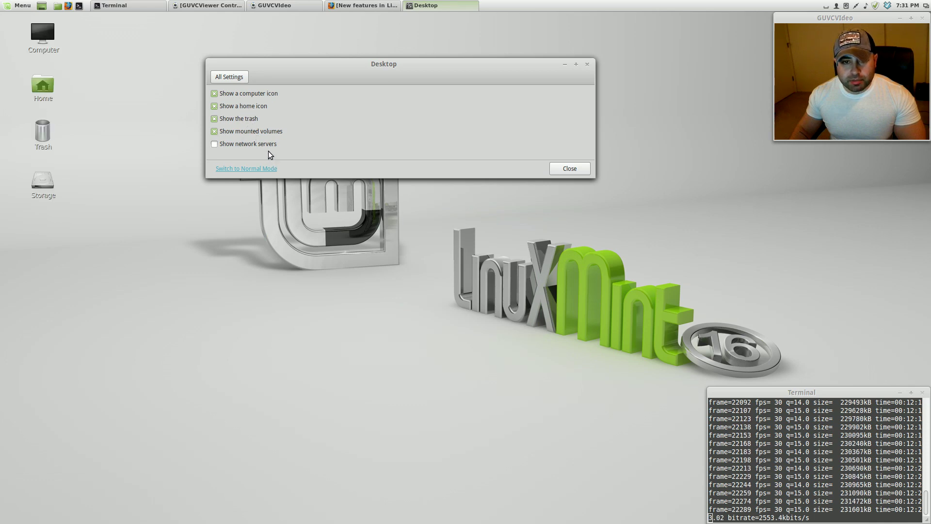
pyautogui.click(272, 145)
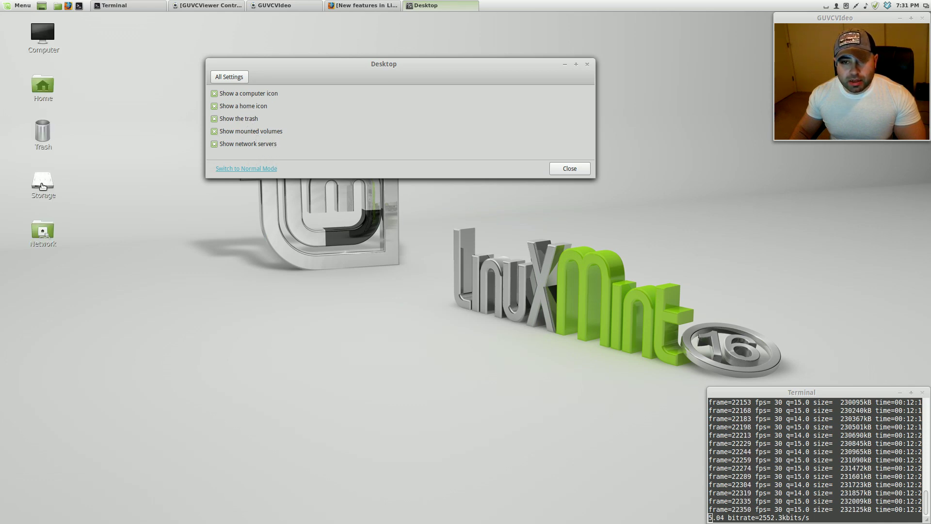
# - Turn off the network servers, trash, home, computer and mounted volumes desktop icons
pyautogui.click(262, 144)
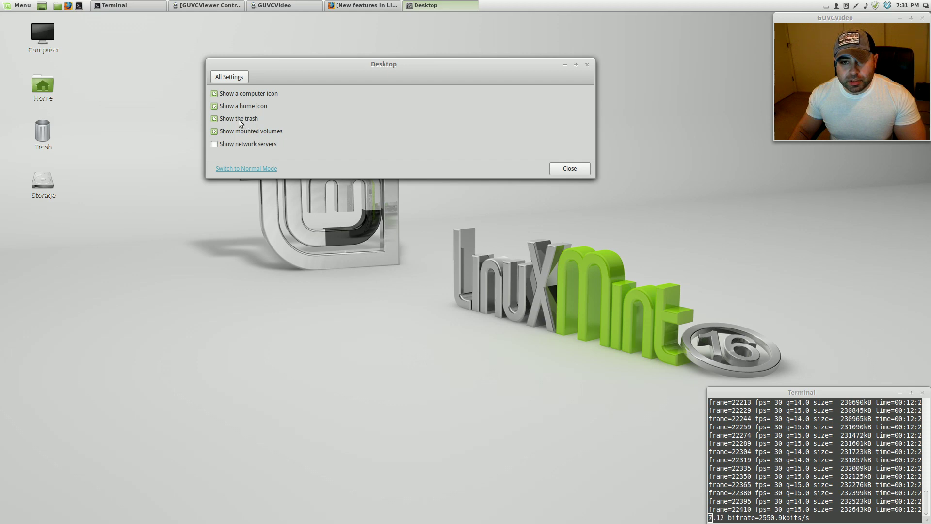
pyautogui.click(240, 121)
pyautogui.click(246, 107)
pyautogui.click(246, 94)
pyautogui.click(253, 131)
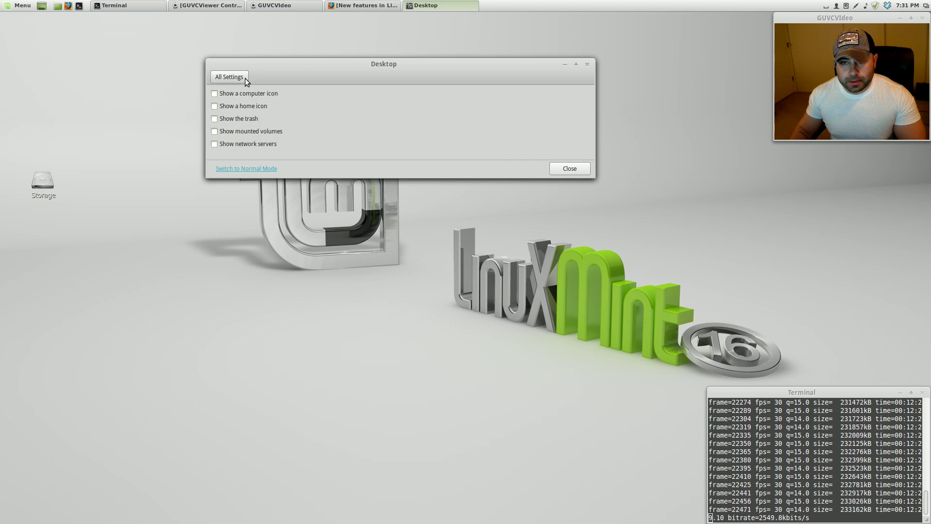
# - Look at the installed extensions and the General settings, and return to the settings overview
pyautogui.click(246, 77)
pyautogui.click(475, 188)
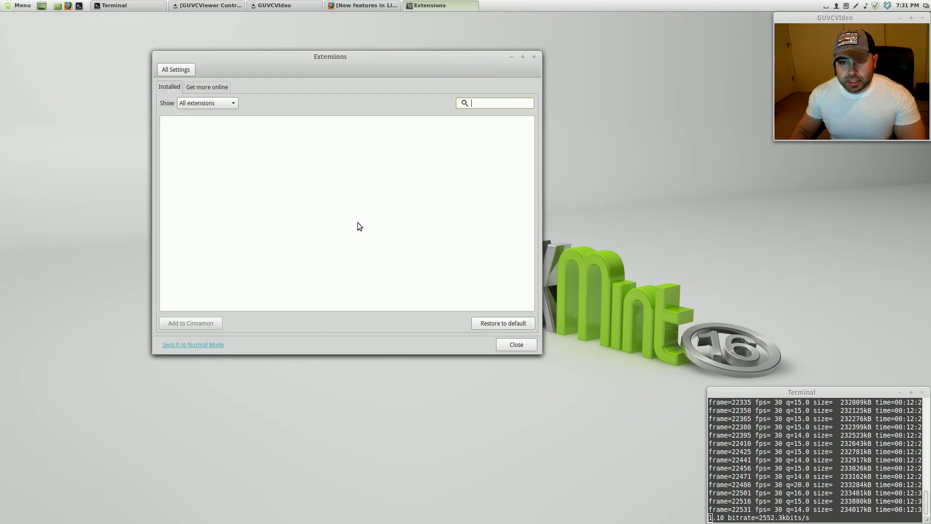
pyautogui.click(175, 70)
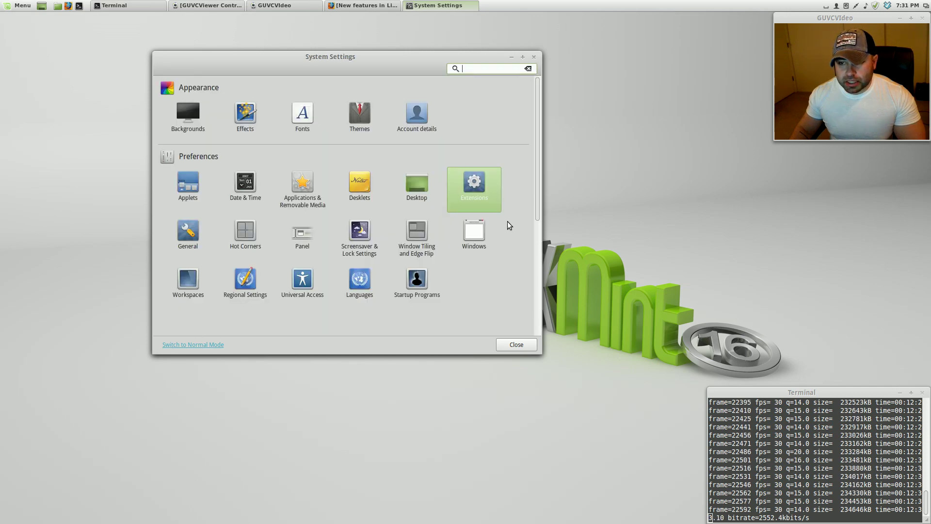
pyautogui.click(202, 245)
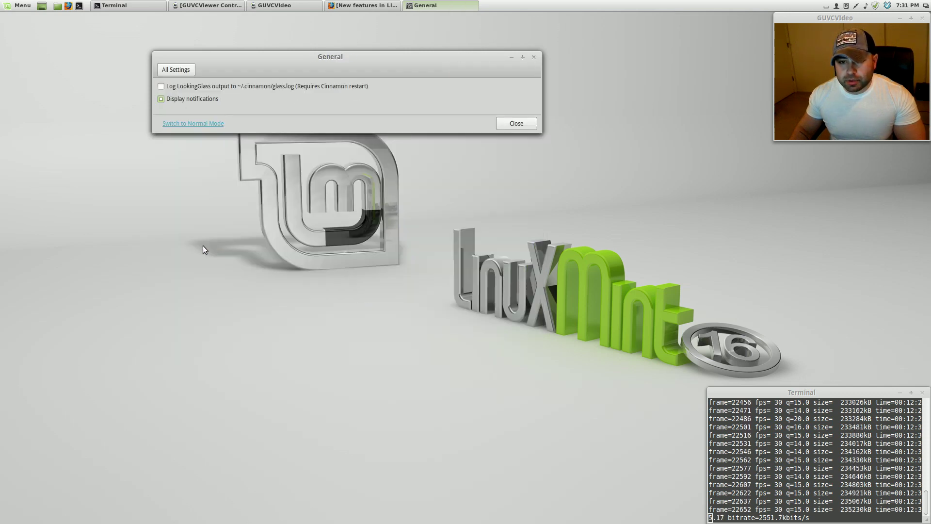
pyautogui.click(165, 73)
# - Open the Hot Corners settings and demonstrate the Scale corner's window overview, dismissing it when done
pyautogui.click(223, 230)
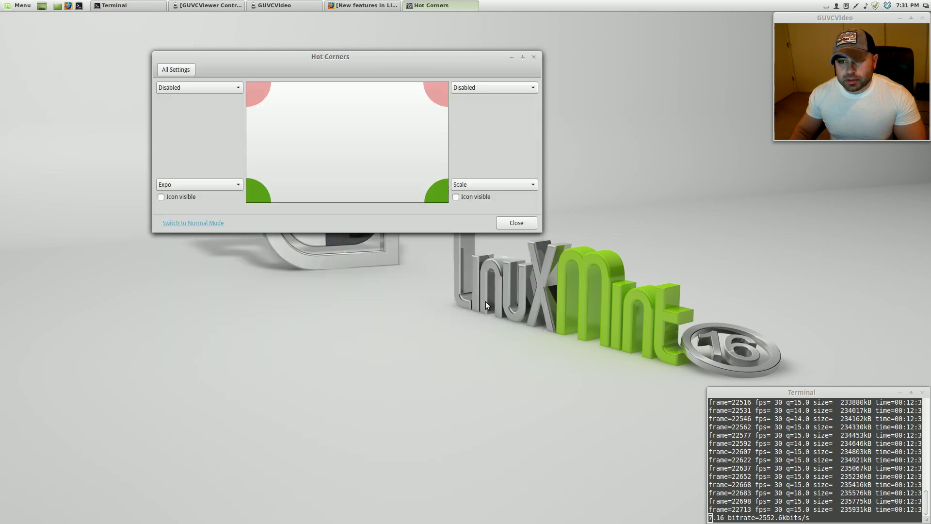
pyautogui.moveTo(437, 60); pyautogui.dragTo(453, 121)
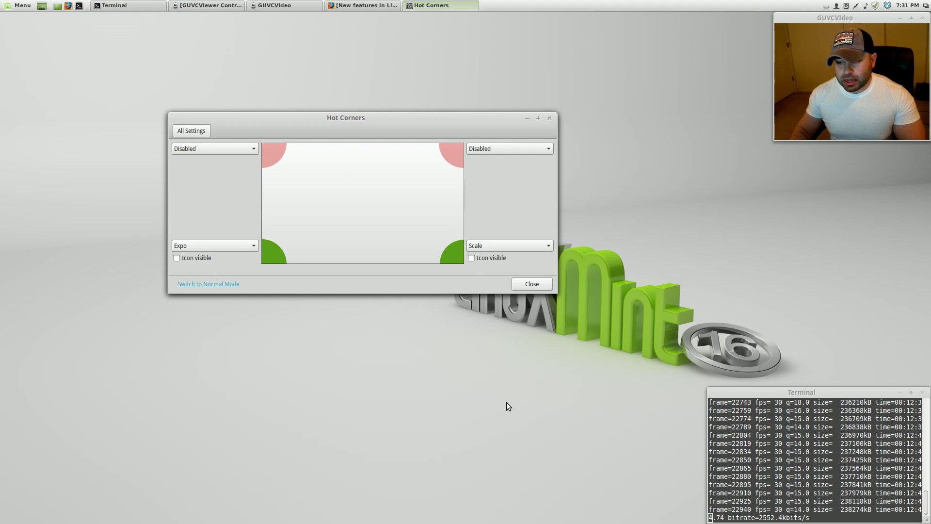
pyautogui.moveTo(929, 521)
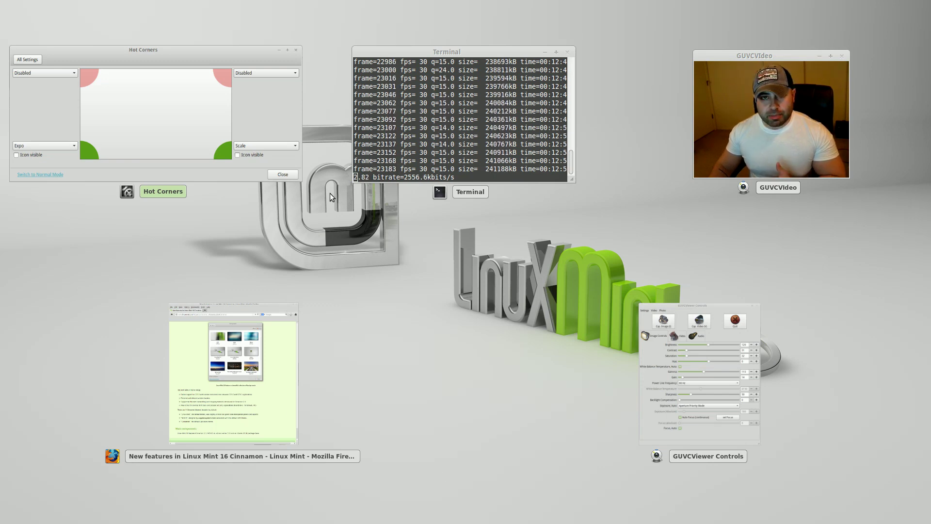
pyautogui.press('Escape')
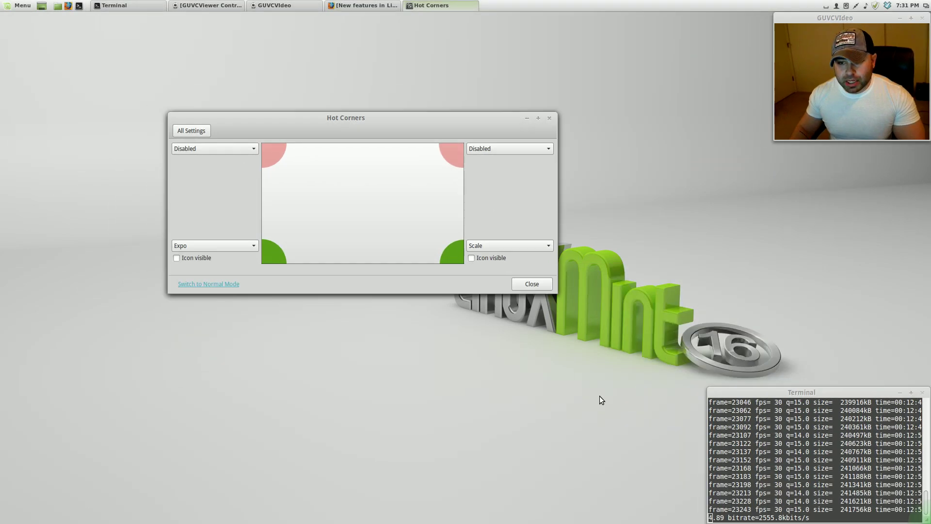
# - Bring up the Expo workspace view through its hot corner and add two workspaces
pyautogui.moveTo(0, 523)
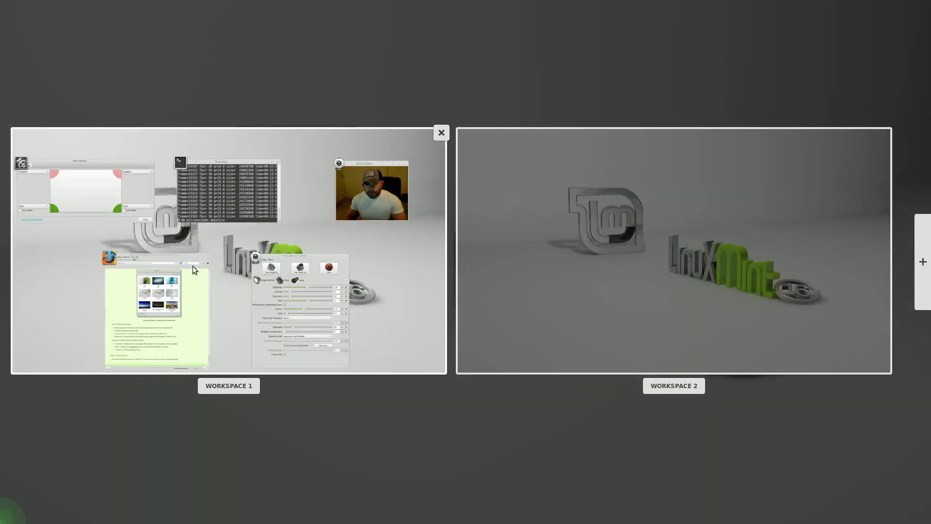
pyautogui.click(923, 262)
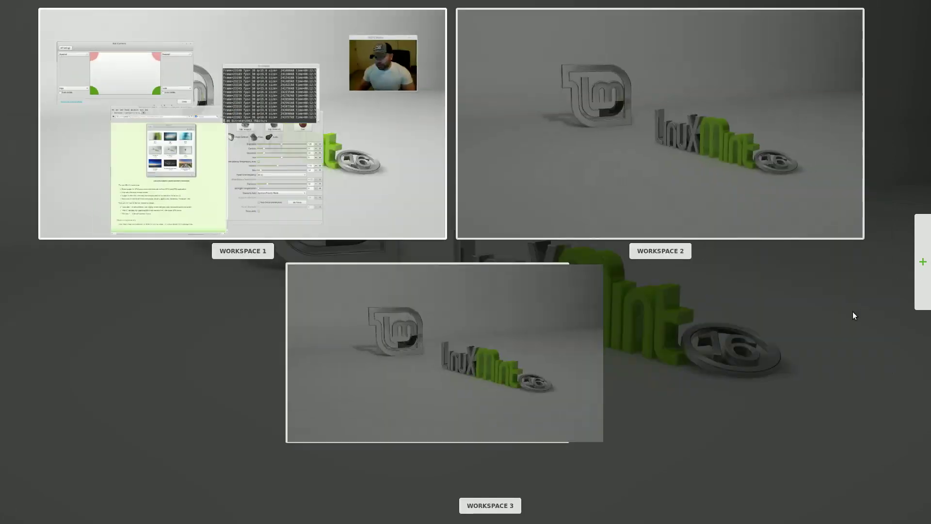
pyautogui.click(929, 291)
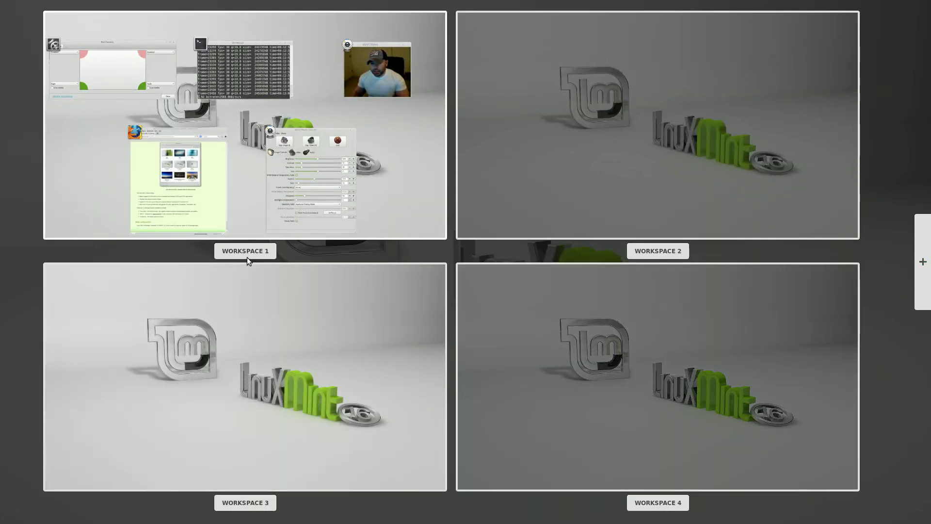
# - Rename the first workspace as Home and the second workspace as Multimedia
pyautogui.click(253, 251)
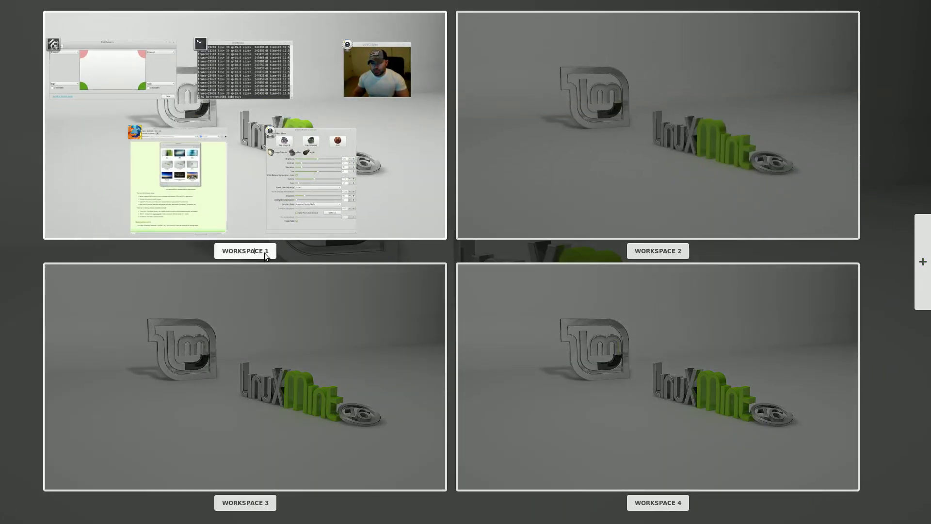
pyautogui.write('Home')
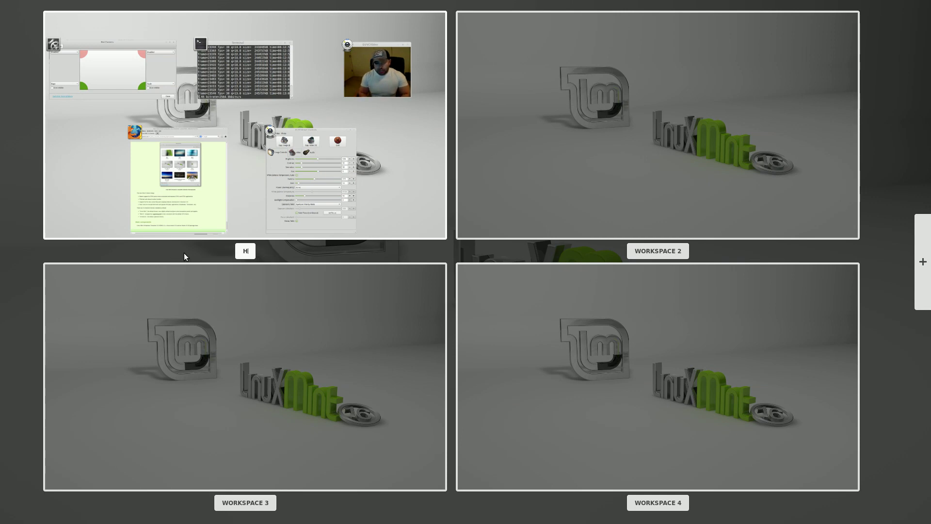
pyautogui.click(659, 253)
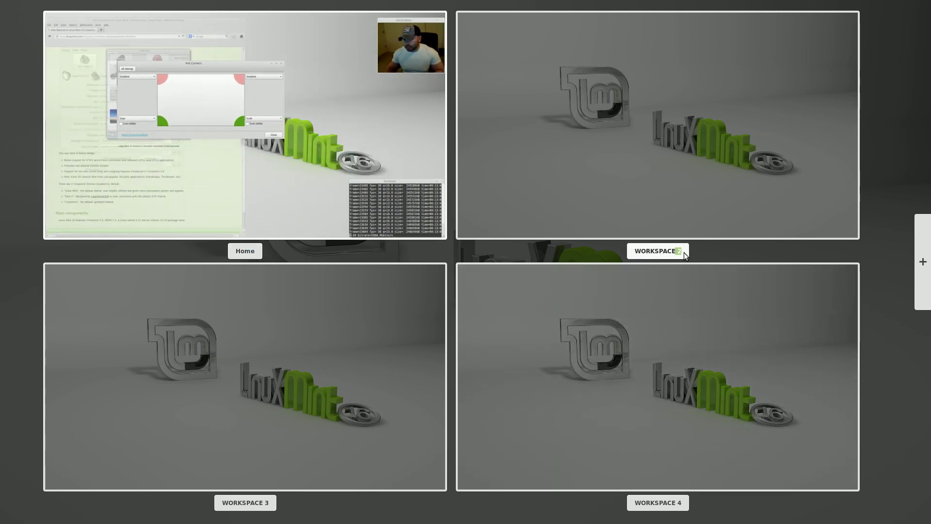
pyautogui.press('BackSpace')
pyautogui.press('BackSpace')
pyautogui.press('BackSpace')
pyautogui.press('BackSpace')
pyautogui.press('BackSpace')
pyautogui.press('BackSpace')
pyautogui.press('BackSpace')
pyautogui.press('BackSpace')
pyautogui.press('BackSpace')
pyautogui.press('BackSpace')
pyautogui.press('BackSpace')
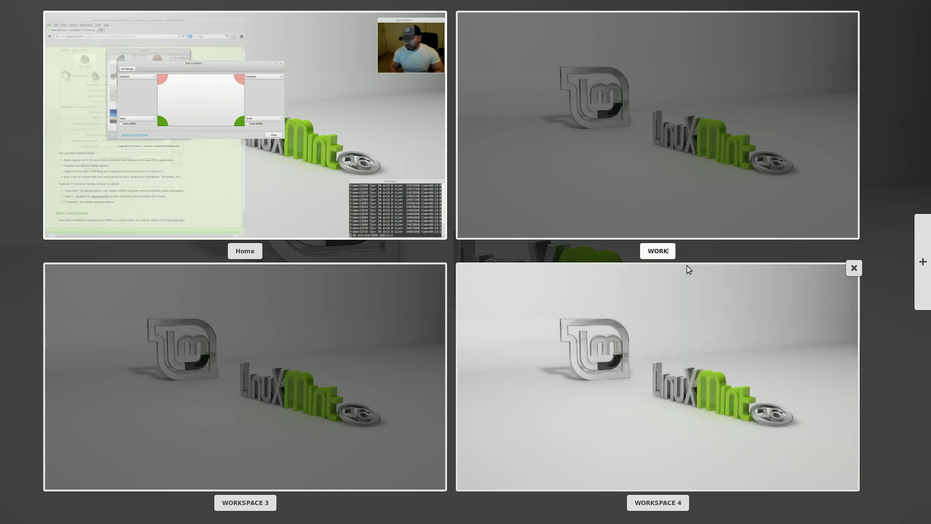
pyautogui.write('Mult')
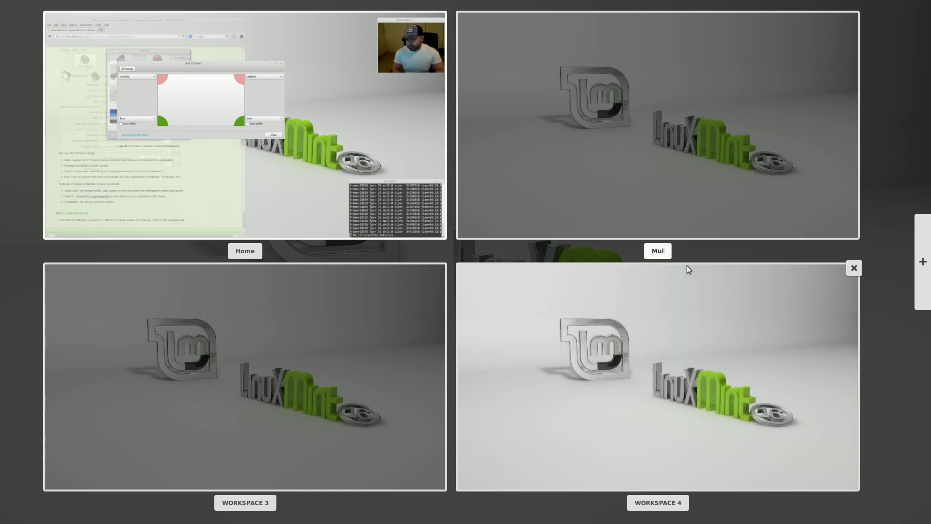
pyautogui.write('imedia')
pyautogui.press('Return')
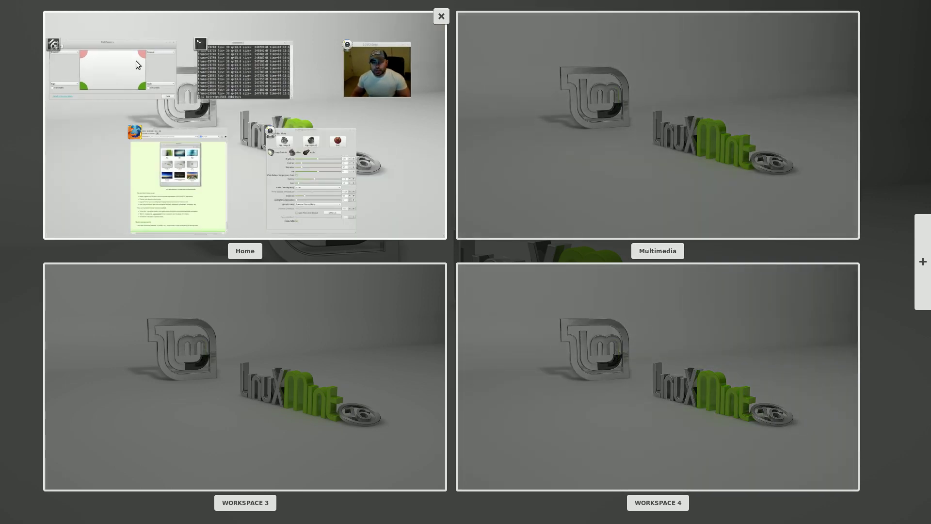
# - Carry the Hot Corners window over Workspace 3 and back to Home, and delete Workspaces 4 and 3 before leaving Expo
pyautogui.moveTo(137, 65); pyautogui.dragTo(300, 277)
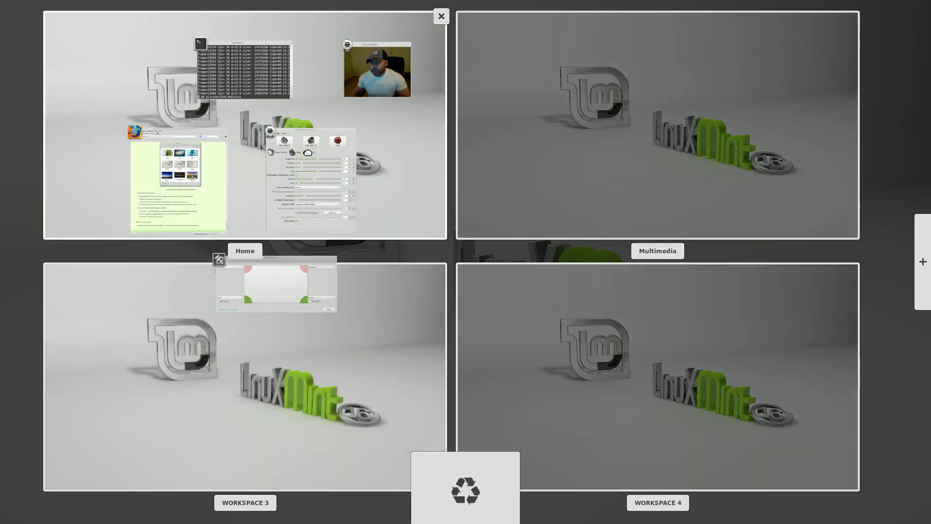
pyautogui.moveTo(308, 153); pyautogui.dragTo(311, 155)
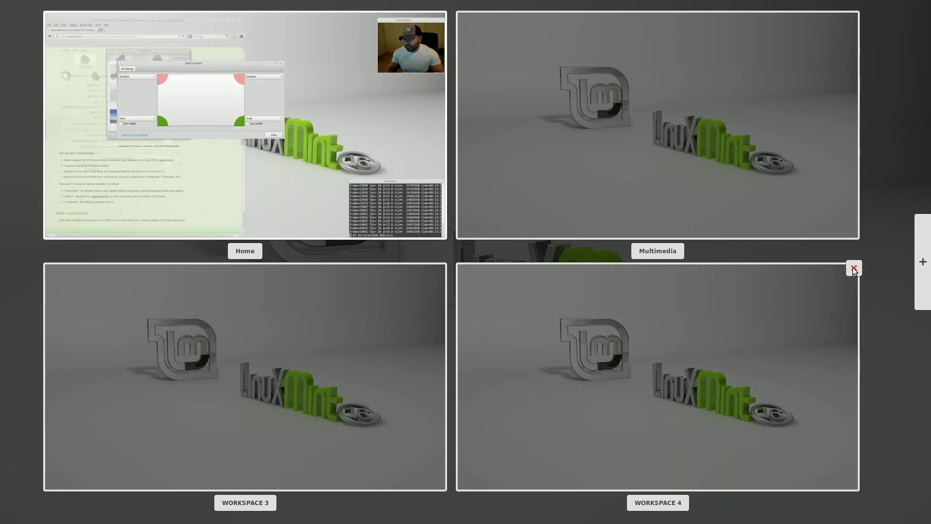
pyautogui.click(854, 268)
pyautogui.click(635, 268)
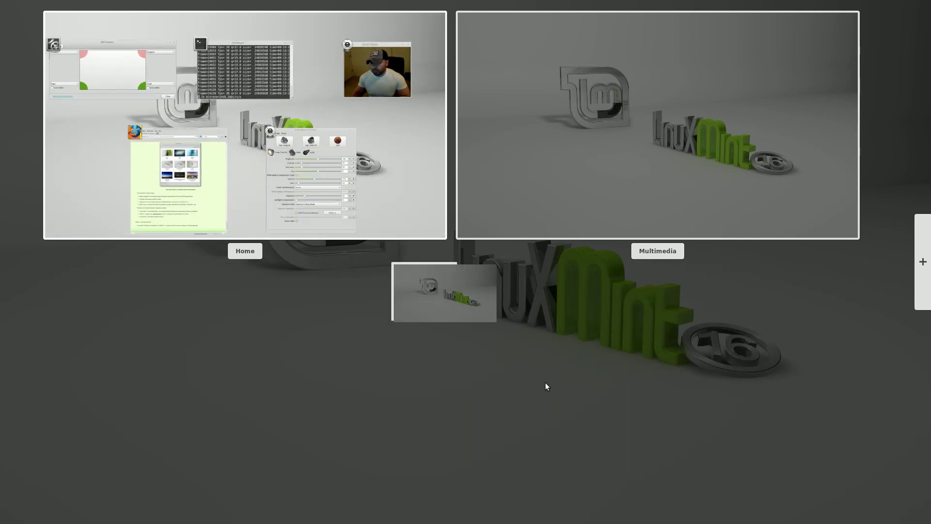
pyautogui.click(304, 325)
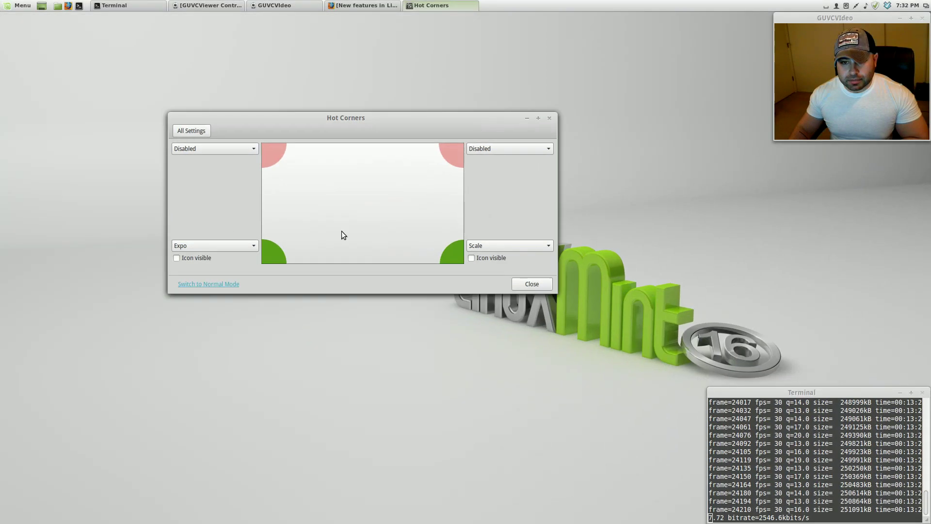
# - Open the Panel settings, show the applications menu on the panel, and look over the available panel layouts
pyautogui.moveTo(453, 121); pyautogui.dragTo(430, 121)
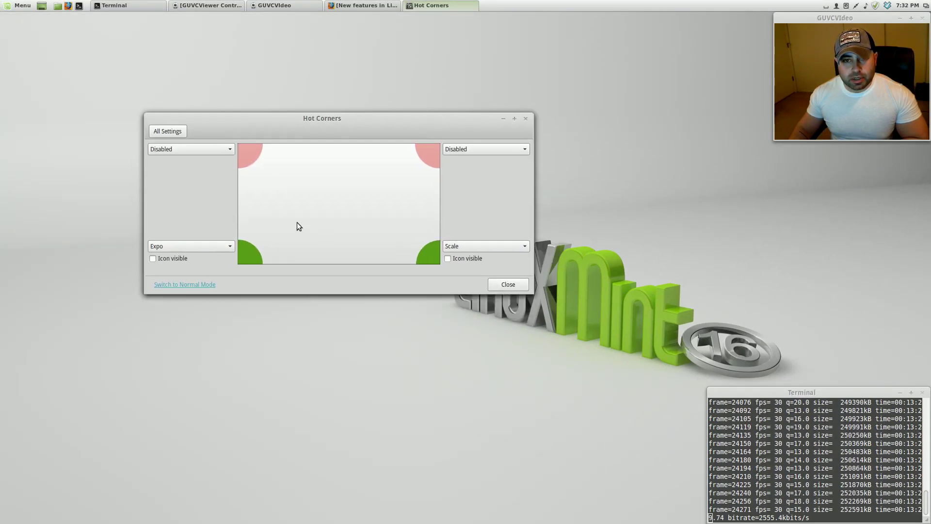
pyautogui.click(171, 135)
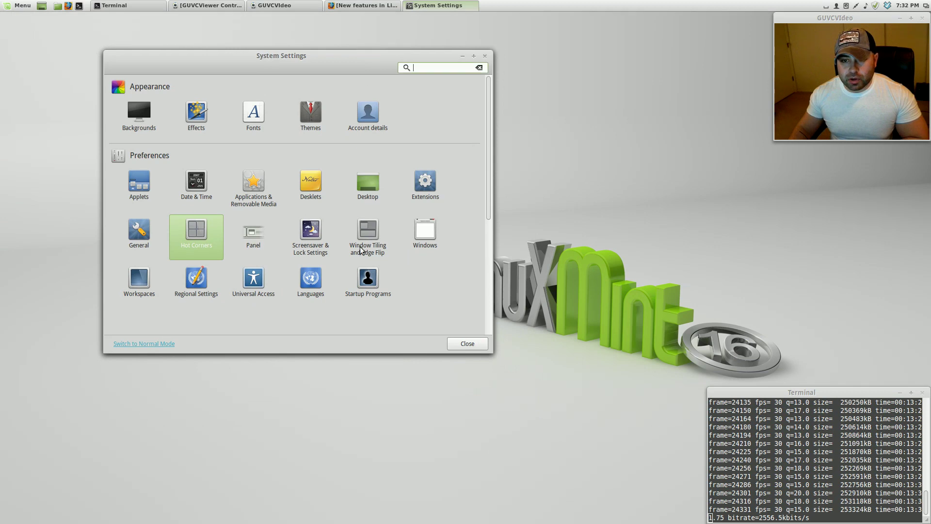
pyautogui.click(255, 236)
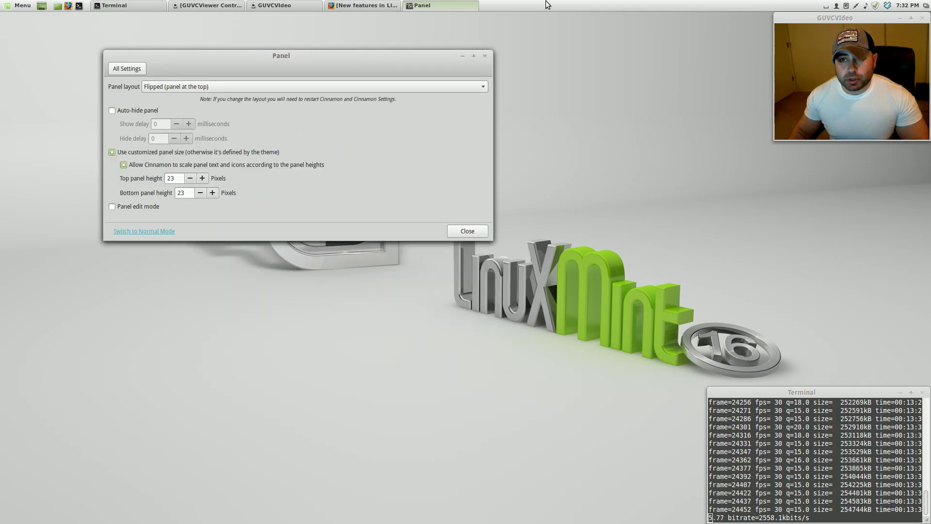
pyautogui.click(2, 5)
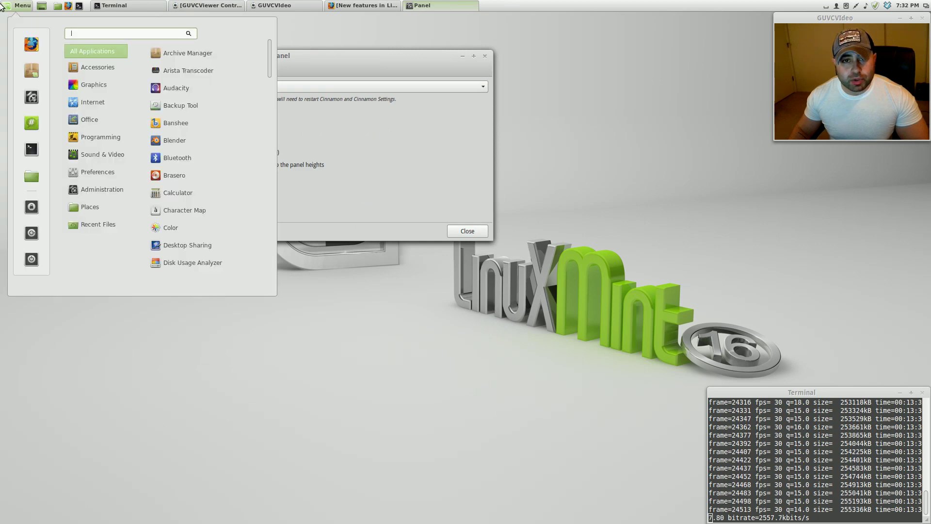
pyautogui.click(368, 115)
pyautogui.click(384, 86)
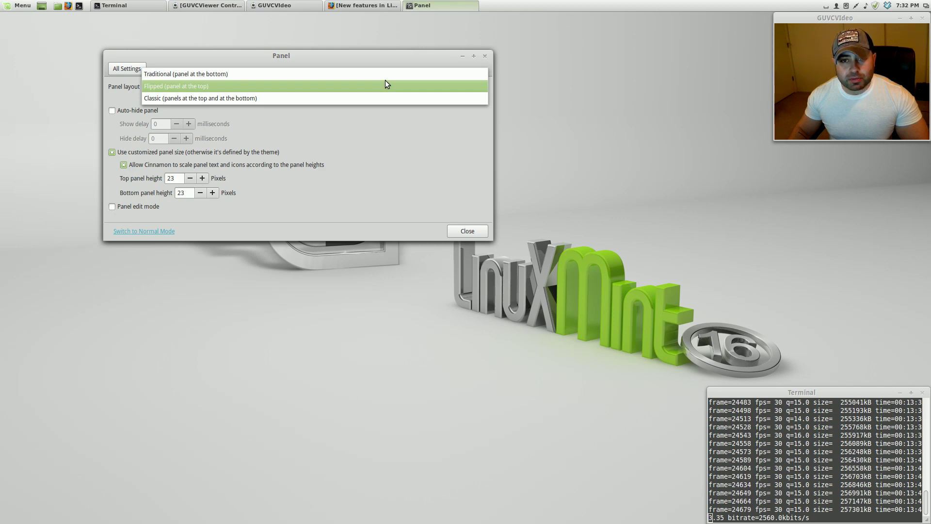
pyautogui.click(386, 83)
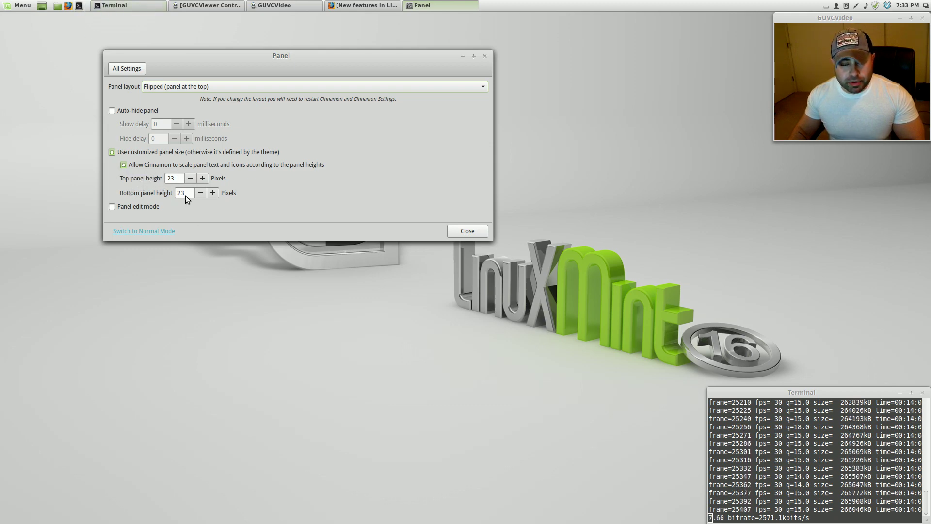
# - View the Screensaver & Lock Settings and the Window Tiling and Edge Flip settings
pyautogui.moveTo(123, 67); pyautogui.dragTo(127, 69)
pyautogui.click(126, 69)
pyautogui.click(326, 257)
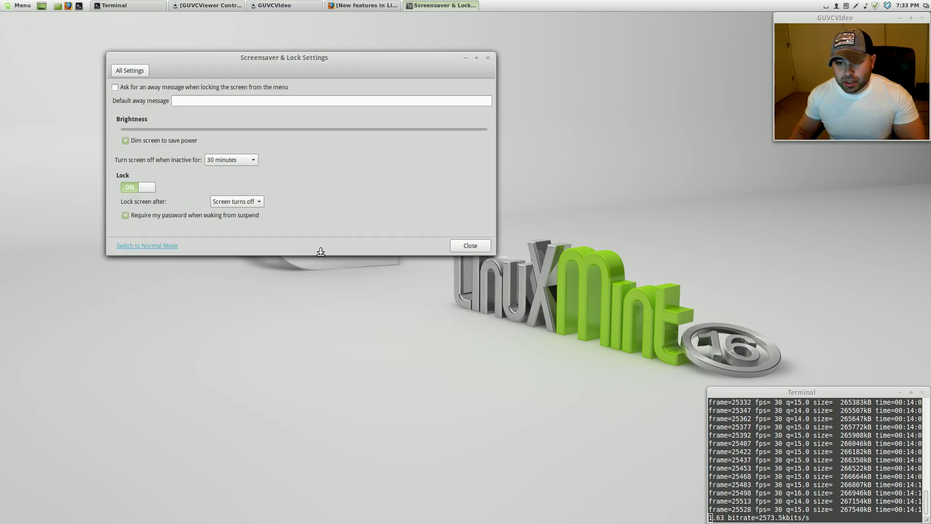
pyautogui.click(129, 69)
pyautogui.click(370, 253)
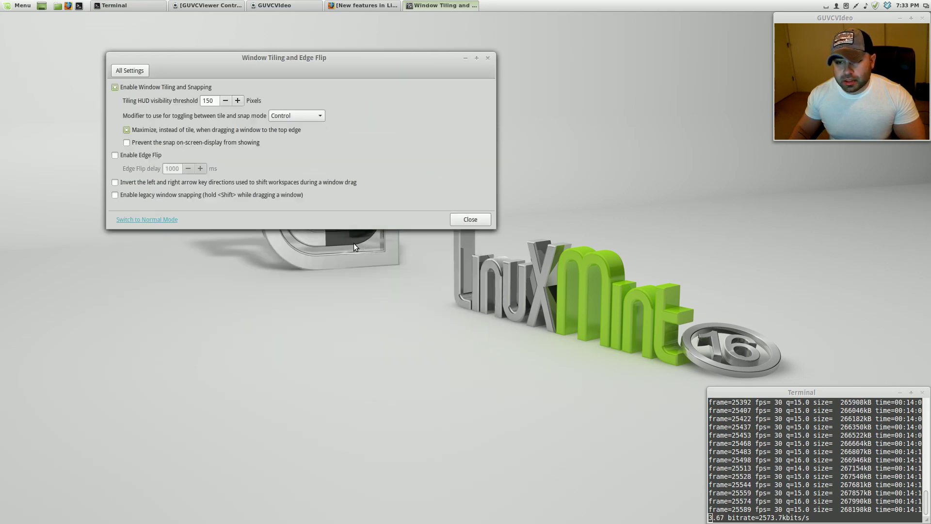
# - Return to the settings overview and open the Home folder window in front of it
pyautogui.click(138, 72)
pyautogui.moveTo(349, 56); pyautogui.dragTo(529, 66)
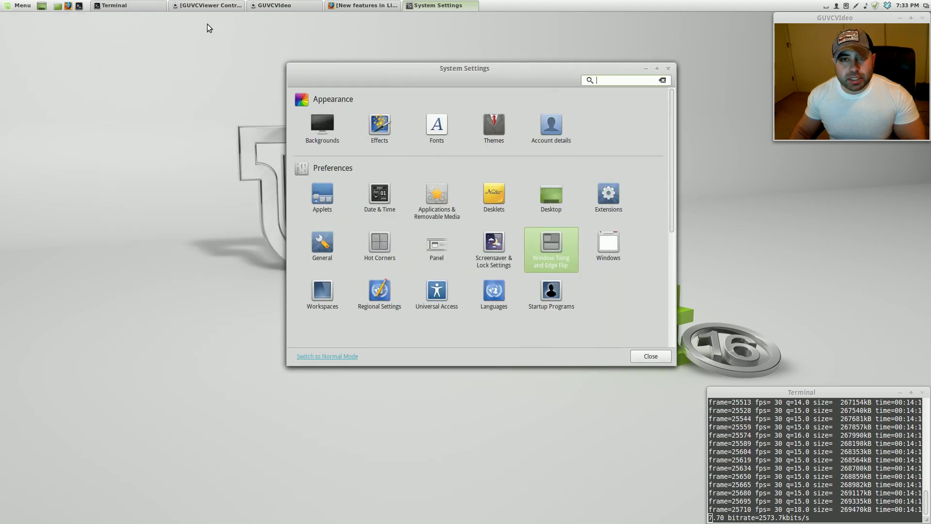
pyautogui.click(59, 8)
pyautogui.moveTo(176, 67); pyautogui.dragTo(298, 91)
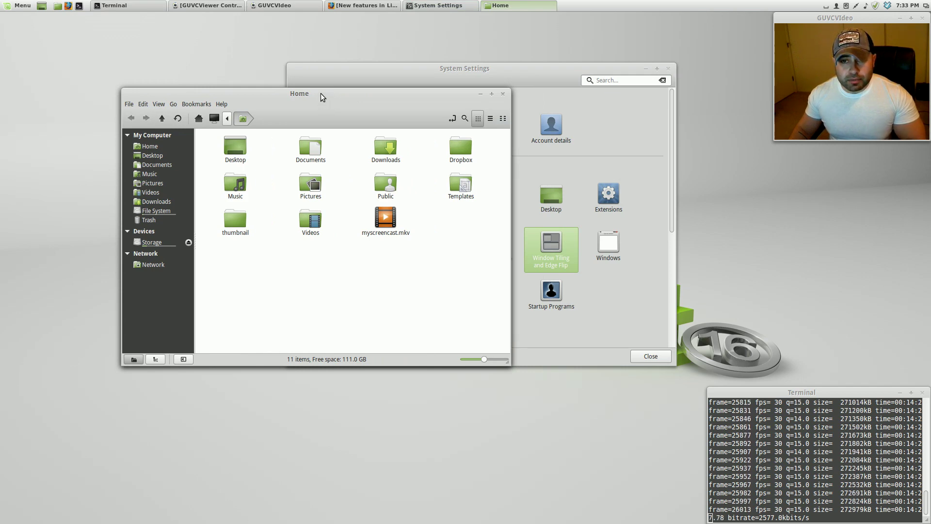
# - Tile the Home folder window into the desktop's upper-left quarter and the System Settings window into the lower-left quarter
pyautogui.moveTo(321, 94); pyautogui.dragTo(1, 95)
pyautogui.moveTo(245, 15); pyautogui.dragTo(1, 15)
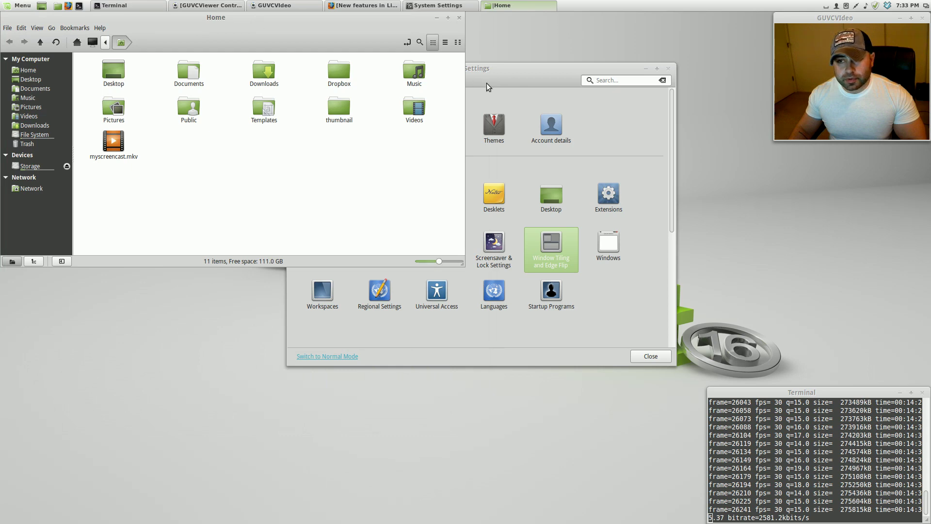
pyautogui.moveTo(531, 73); pyautogui.dragTo(18, 521)
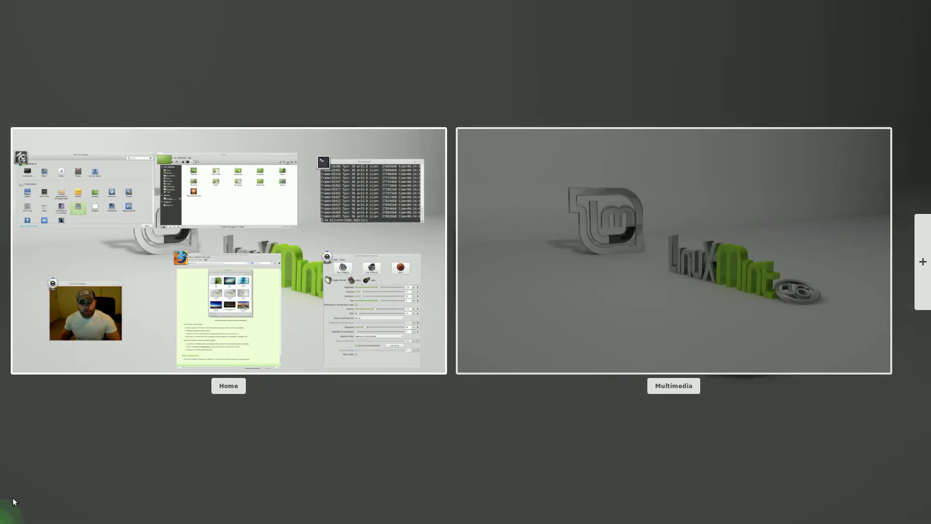
pyautogui.click(163, 275)
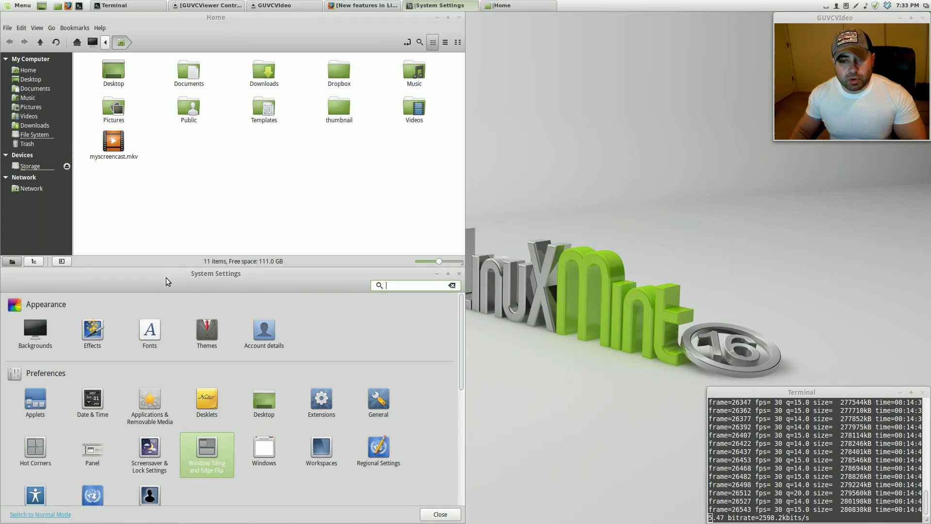
# - Pull both windows out of their tiled positions and close the Home folder window
pyautogui.moveTo(166, 278); pyautogui.dragTo(495, 57)
pyautogui.moveTo(279, 17); pyautogui.dragTo(264, 63)
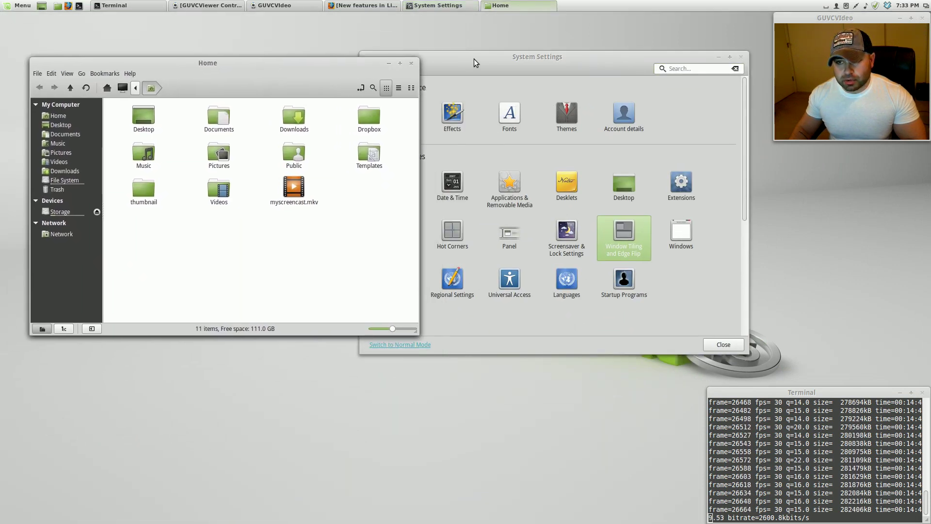
pyautogui.click(411, 64)
pyautogui.moveTo(474, 62); pyautogui.dragTo(259, 59)
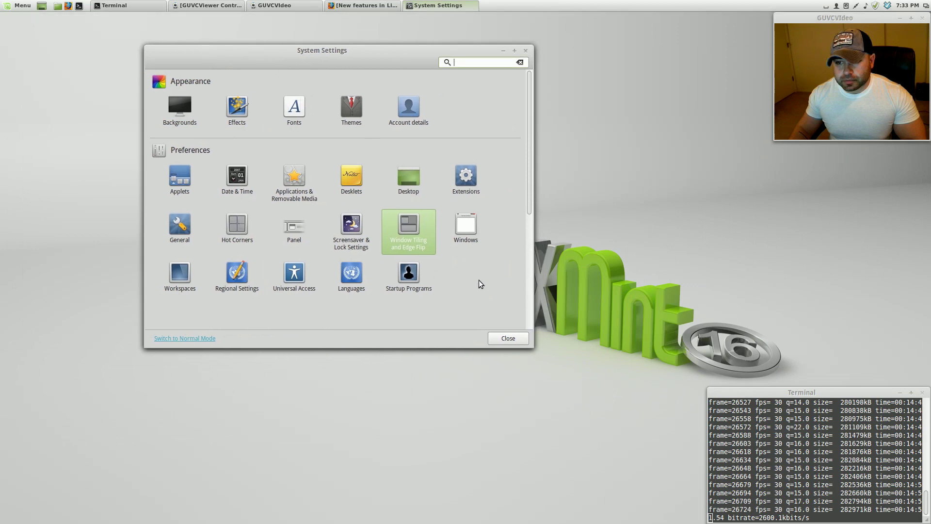
# - View the Windows settings and the Workspaces settings, and return to the settings overview
pyautogui.click(472, 236)
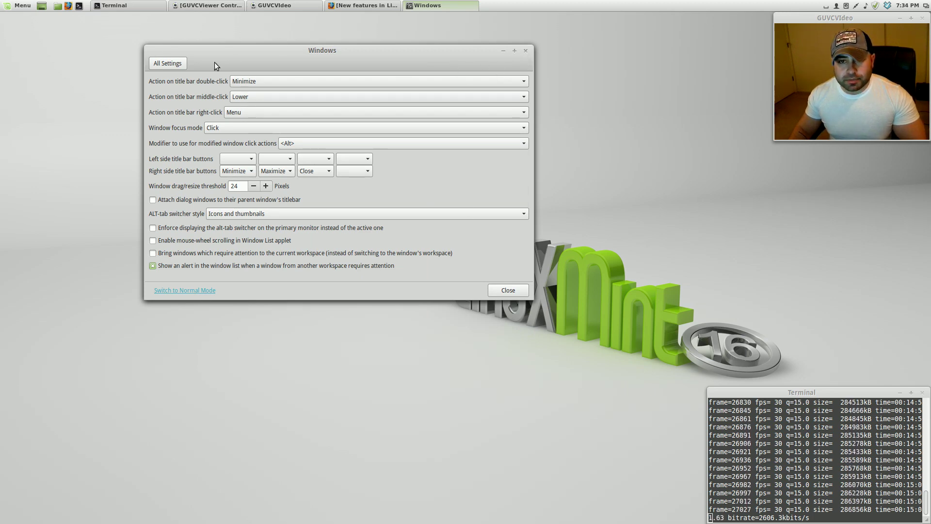
pyautogui.click(168, 63)
pyautogui.click(181, 291)
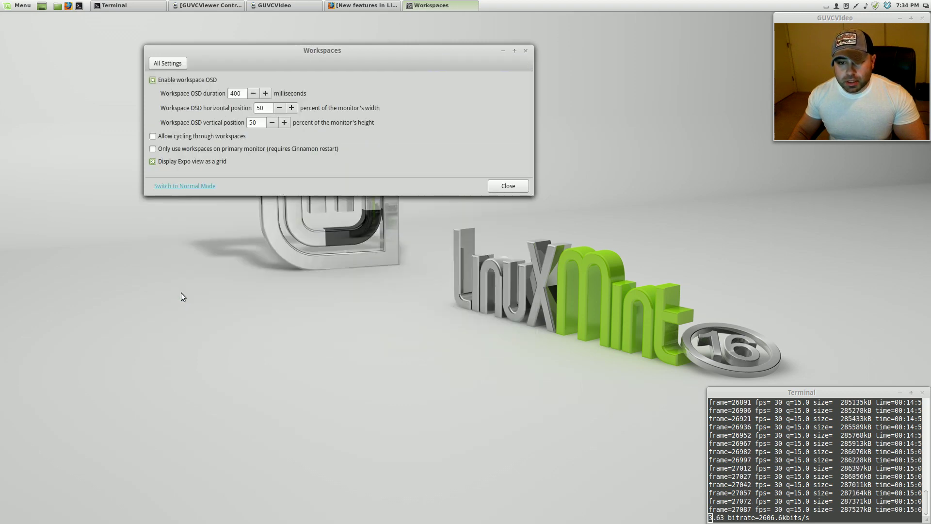
pyautogui.click(167, 63)
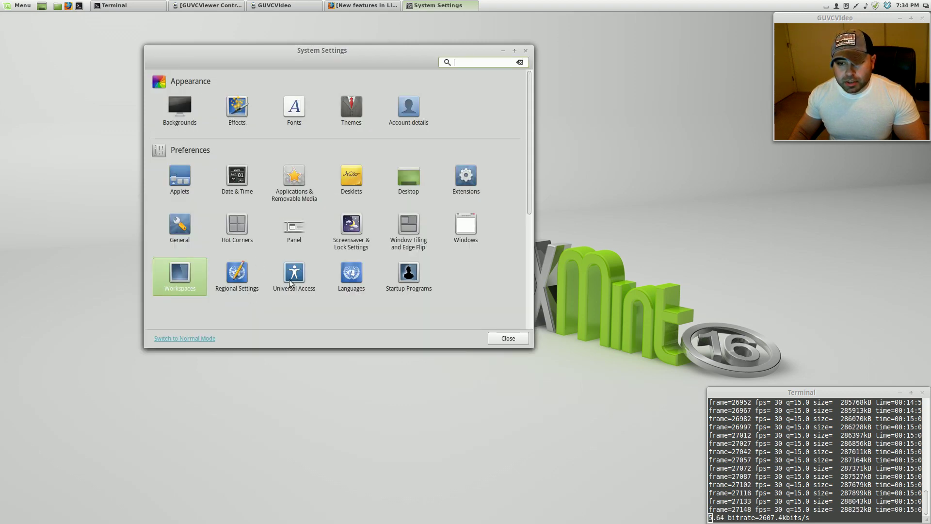
# - View the Cinnamon version and hardware details in System Info, and return to the settings overview
pyautogui.scroll(-6, 380, 283)
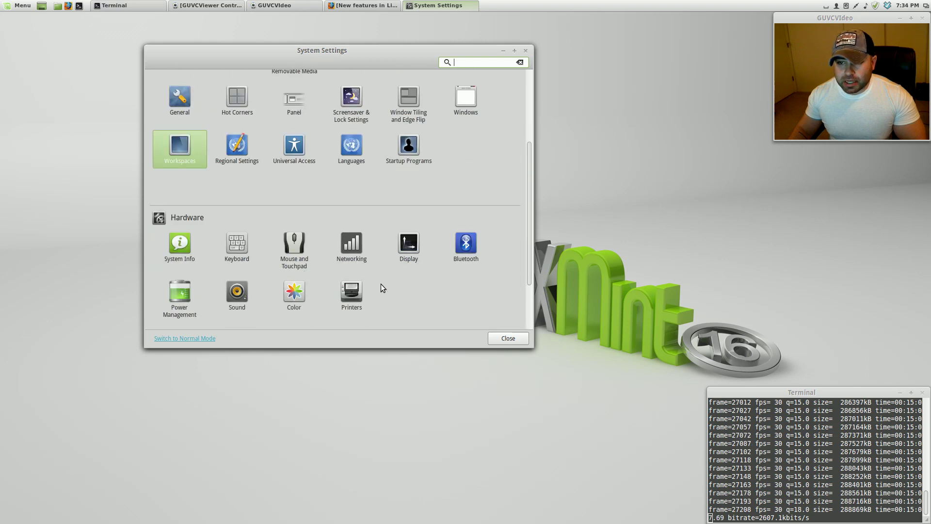
pyautogui.click(208, 182)
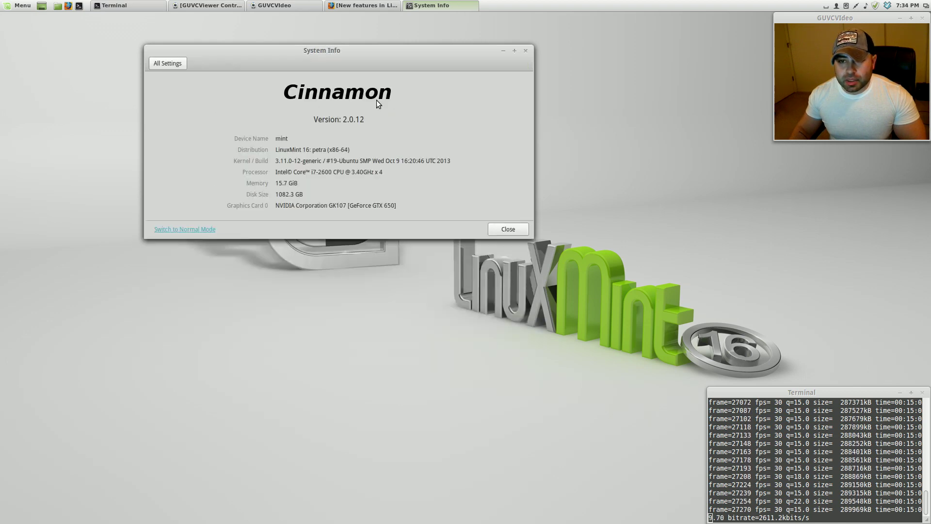
pyautogui.click(168, 63)
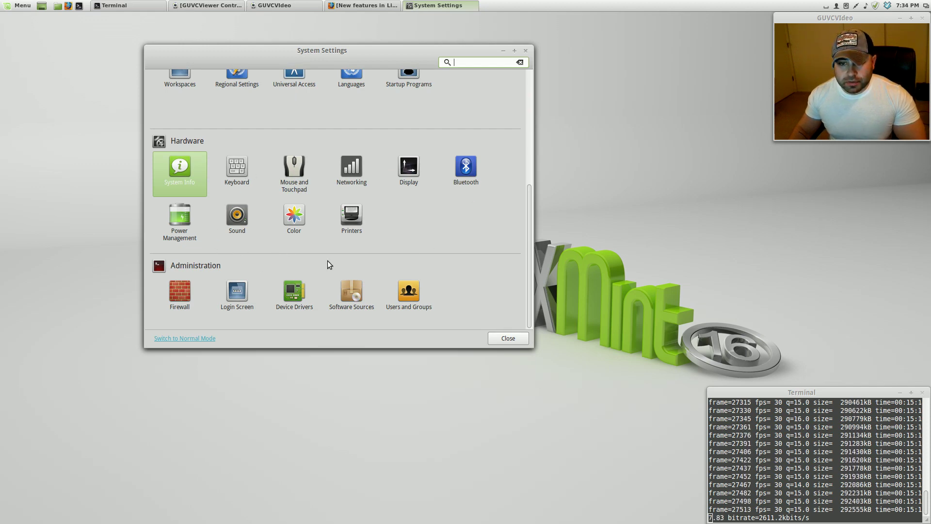
# - Look over the Sound settings, including the sound effects for desktop events, and return to the settings overview
pyautogui.click(243, 223)
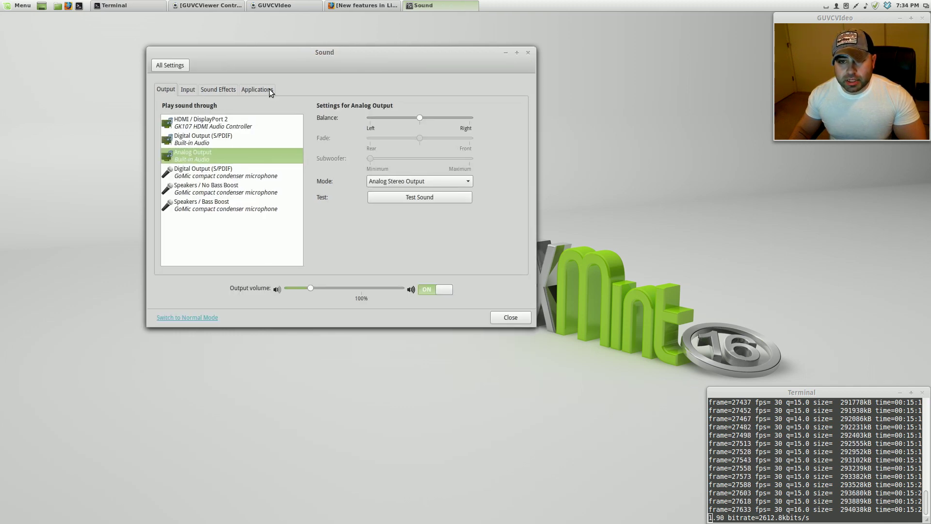
pyautogui.click(201, 90)
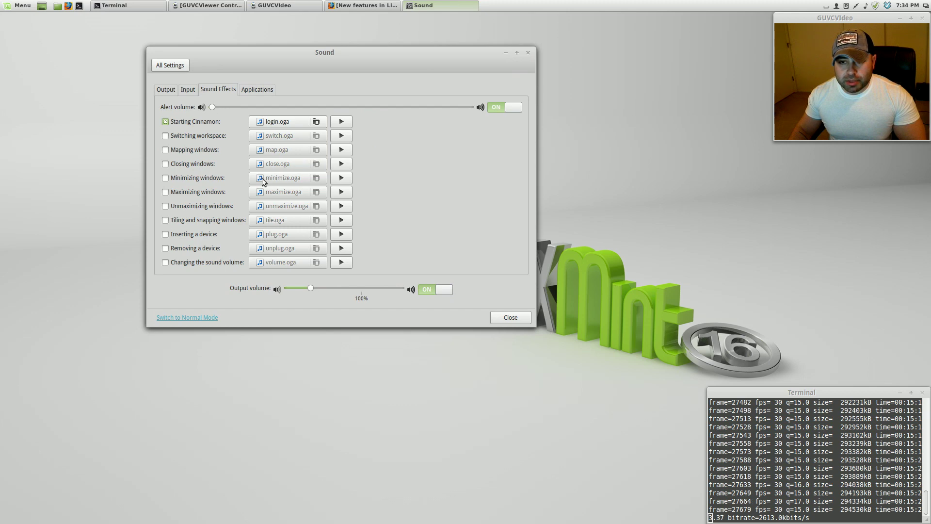
pyautogui.click(170, 66)
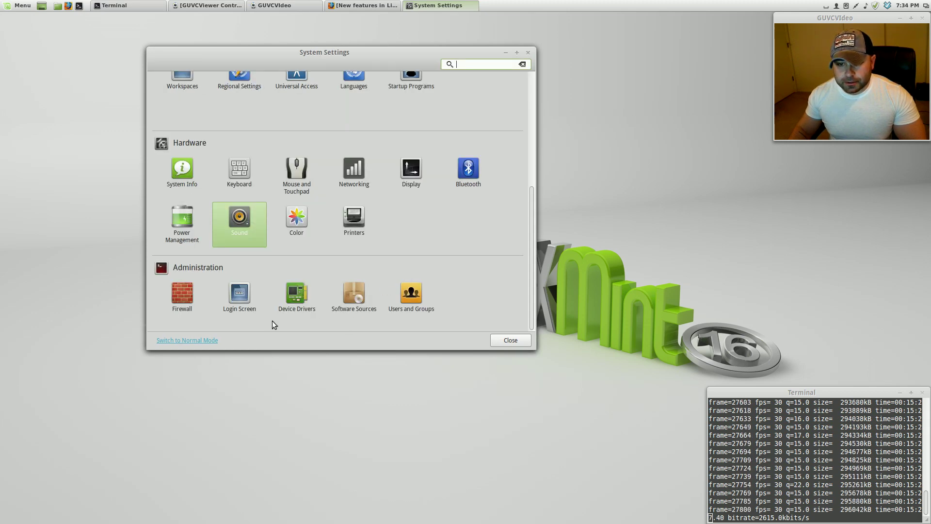
# - Open the Login Screen settings by entering the administrative password, and close them after viewing
pyautogui.click(246, 309)
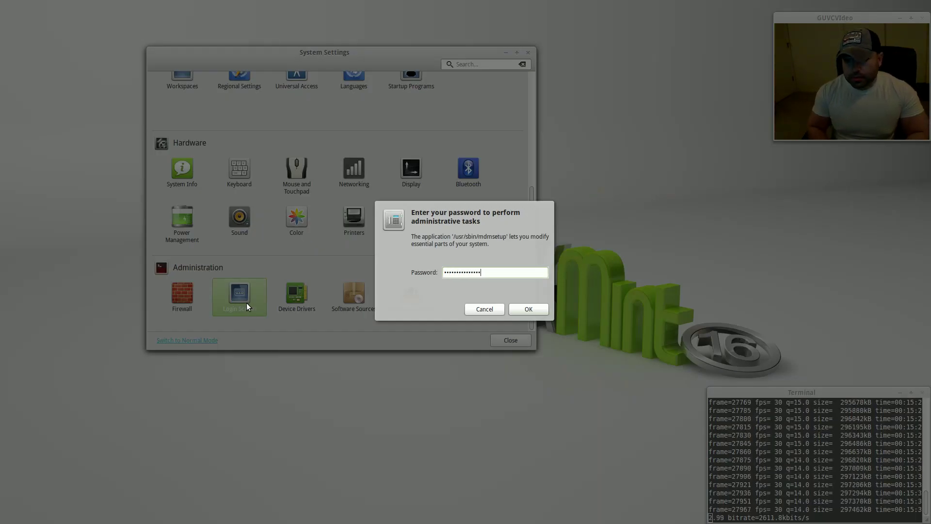
pyautogui.press('Return')
pyautogui.click(575, 115)
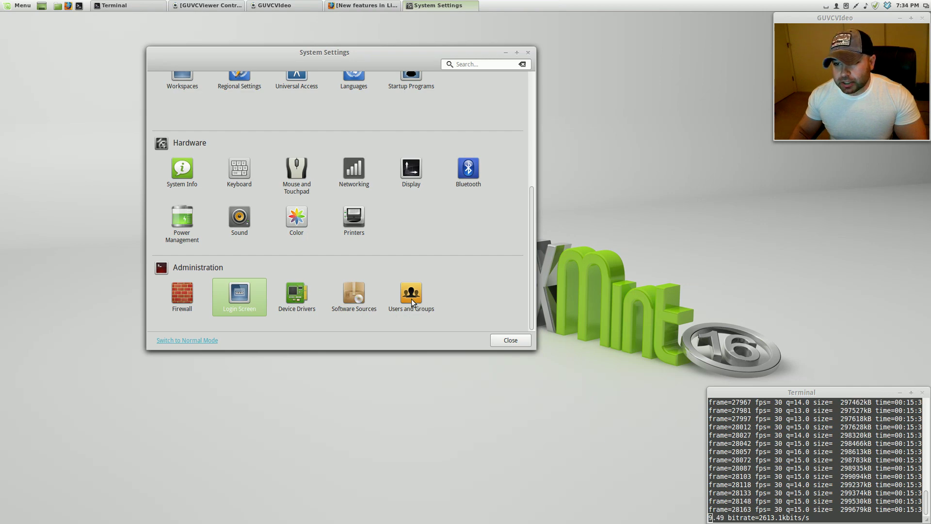
# - Switch System Settings to Normal Mode and back to Advanced Mode, comparing the modules each offers
pyautogui.scroll(5, 410, 309)
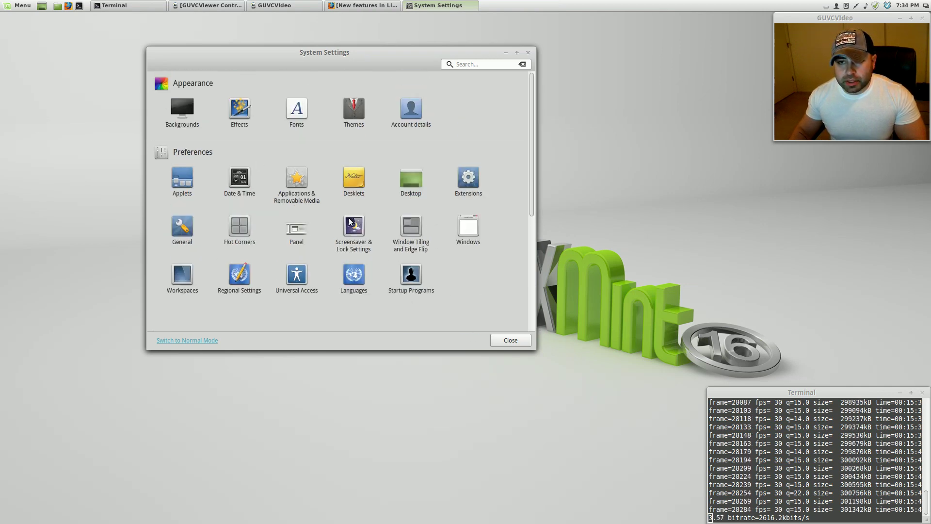
pyautogui.scroll(-5, 404, 153)
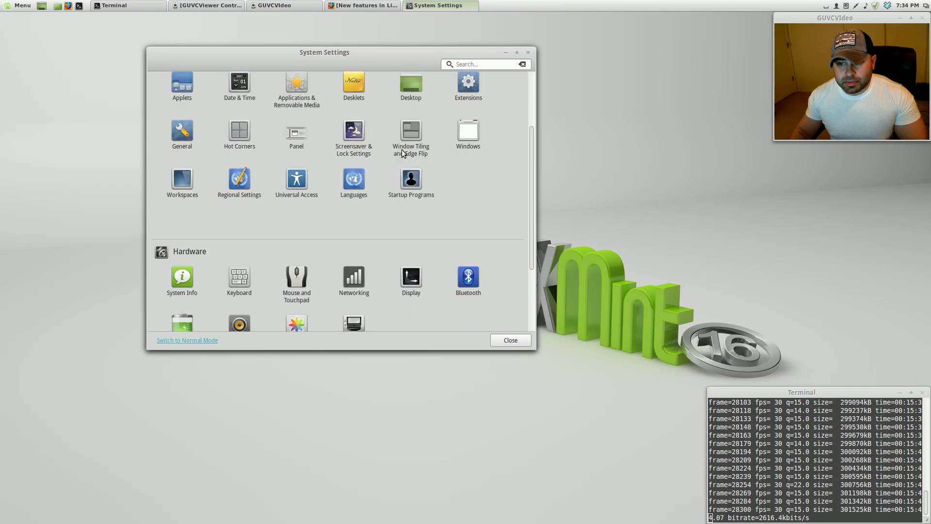
pyautogui.click(206, 341)
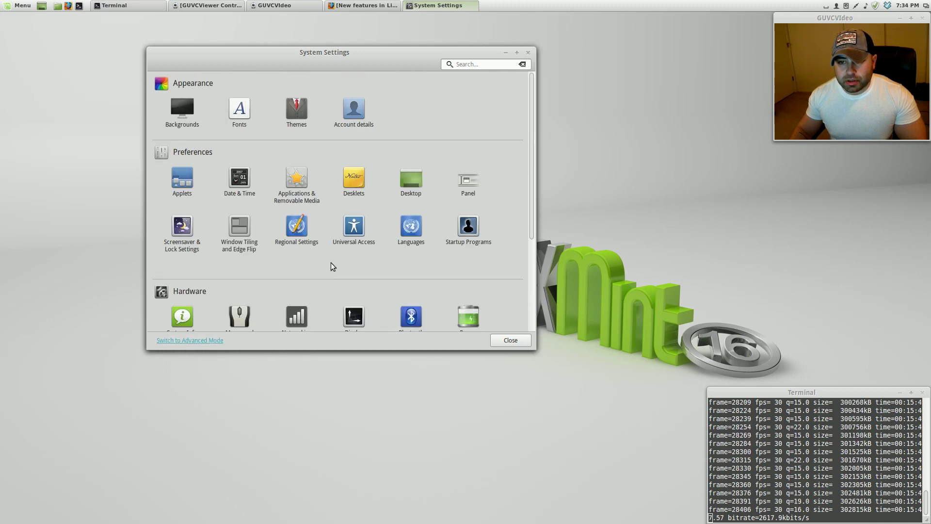
pyautogui.scroll(-5, 331, 263)
pyautogui.click(189, 340)
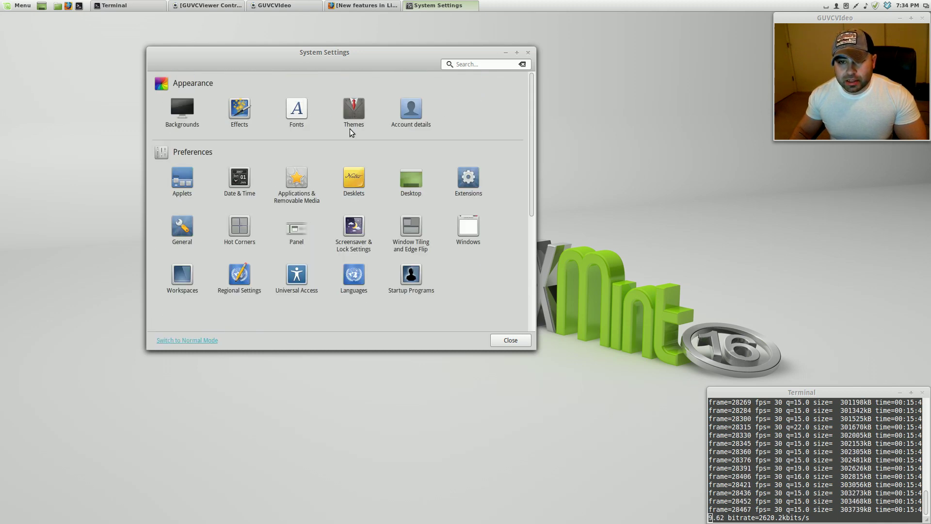
pyautogui.scroll(-5, 347, 262)
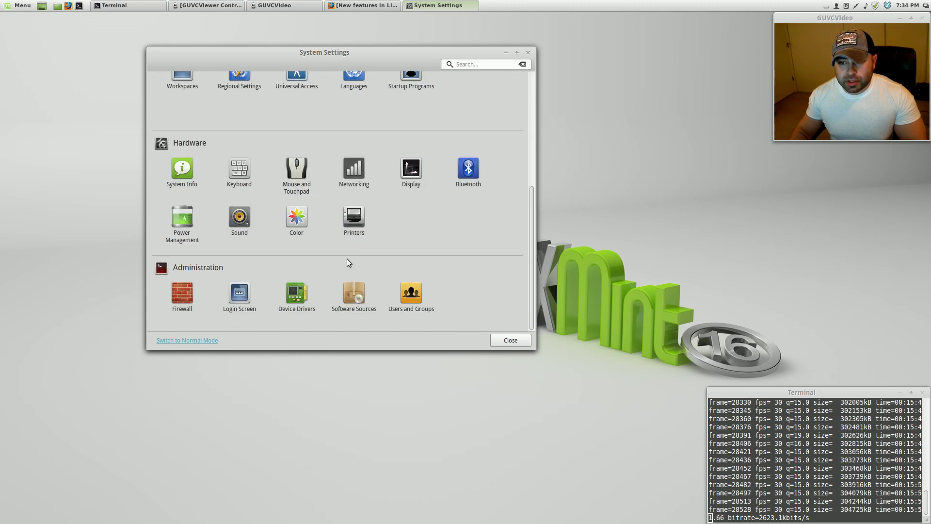
pyautogui.scroll(5, 347, 258)
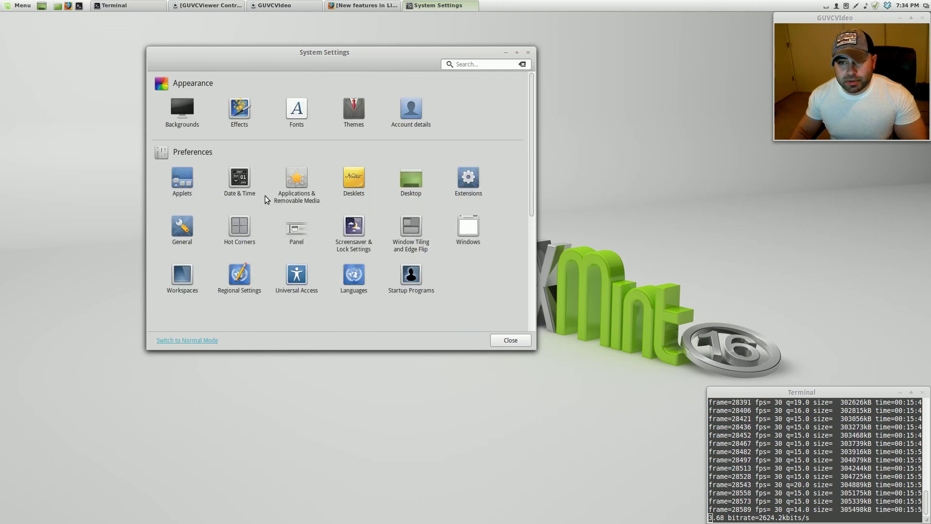
# - Search System Settings for "sound" and close the window
pyautogui.click(468, 67)
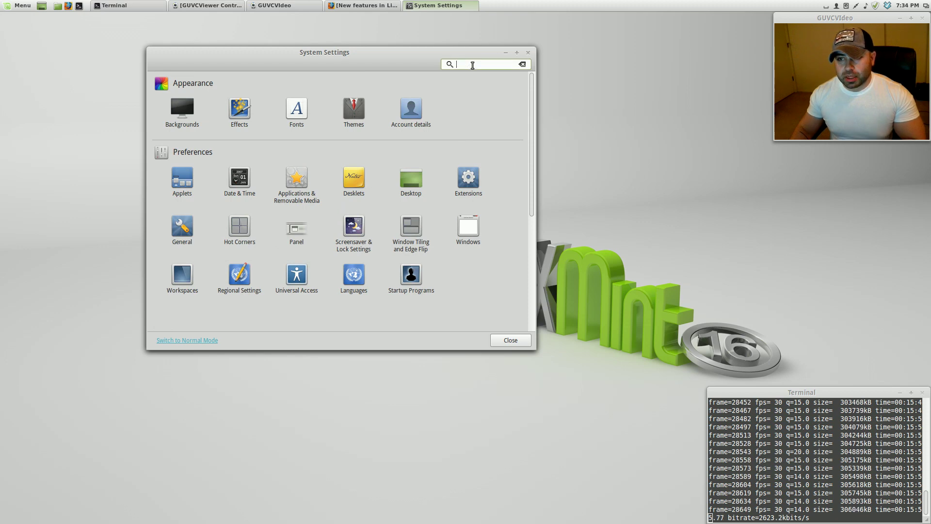
pyautogui.write('sound')
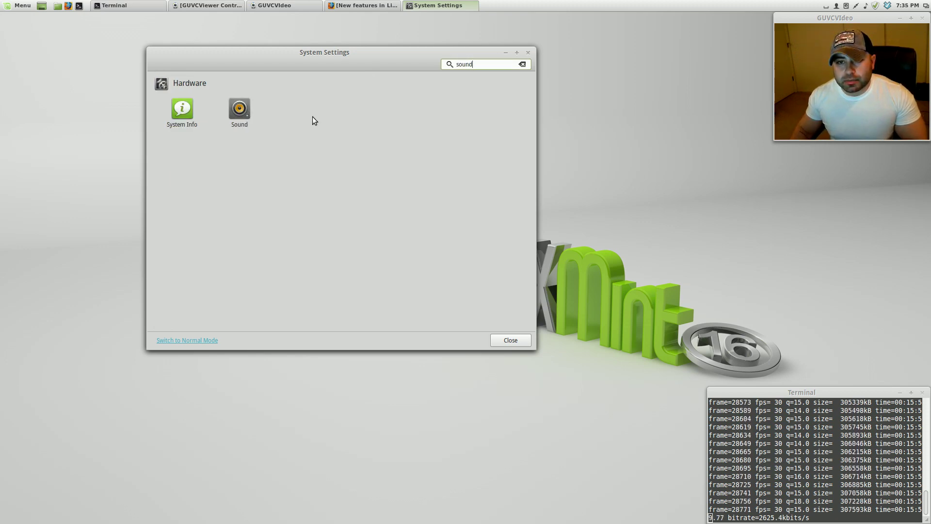
pyautogui.click(510, 341)
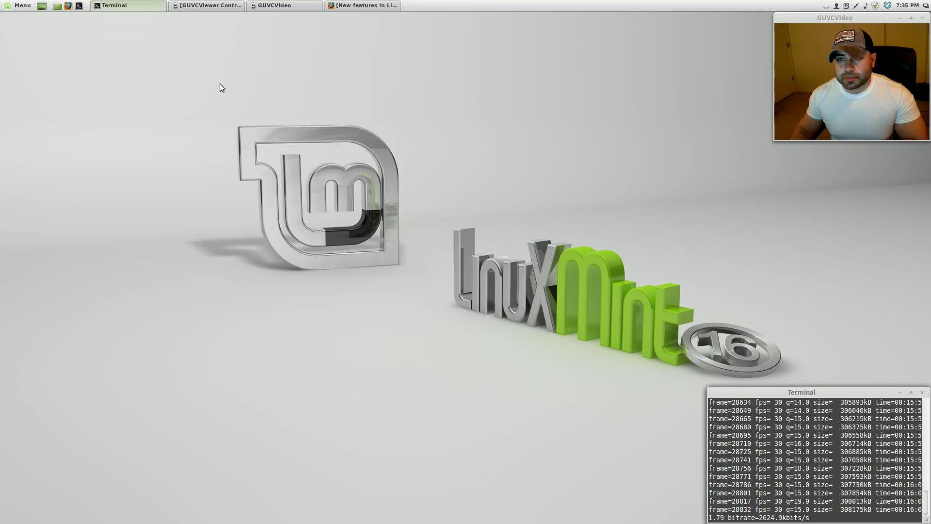
# - Look over the panel applets for sound, removable drives, user account and notifications, and close the last one after viewing
pyautogui.click(867, 6)
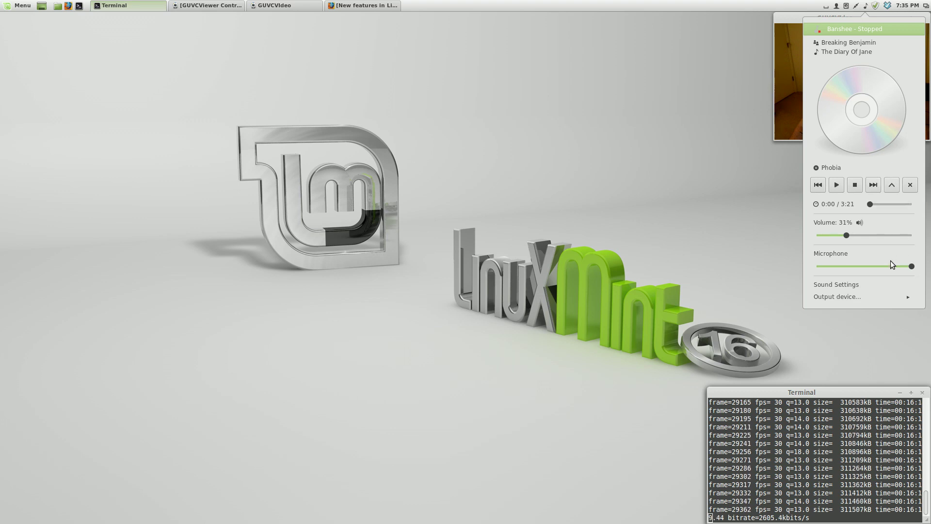
pyautogui.click(856, 6)
pyautogui.click(846, 6)
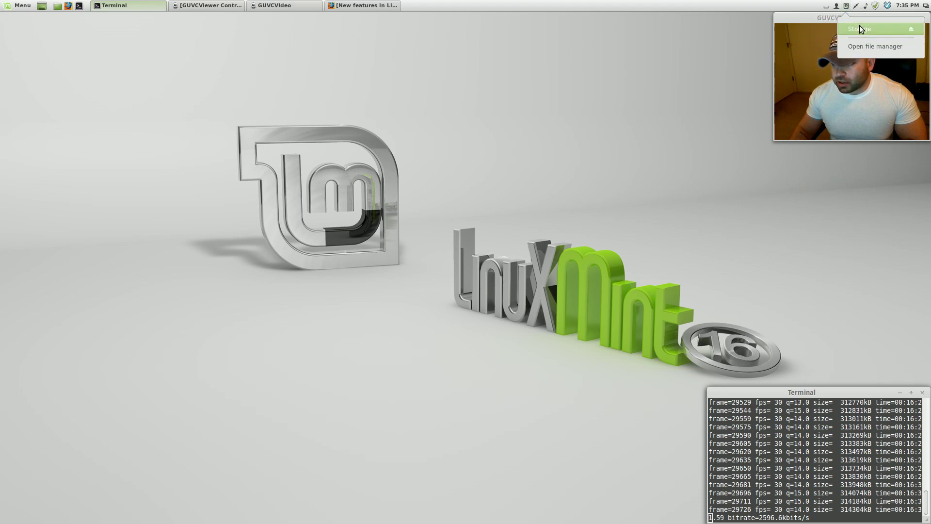
pyautogui.click(847, 6)
pyautogui.click(836, 7)
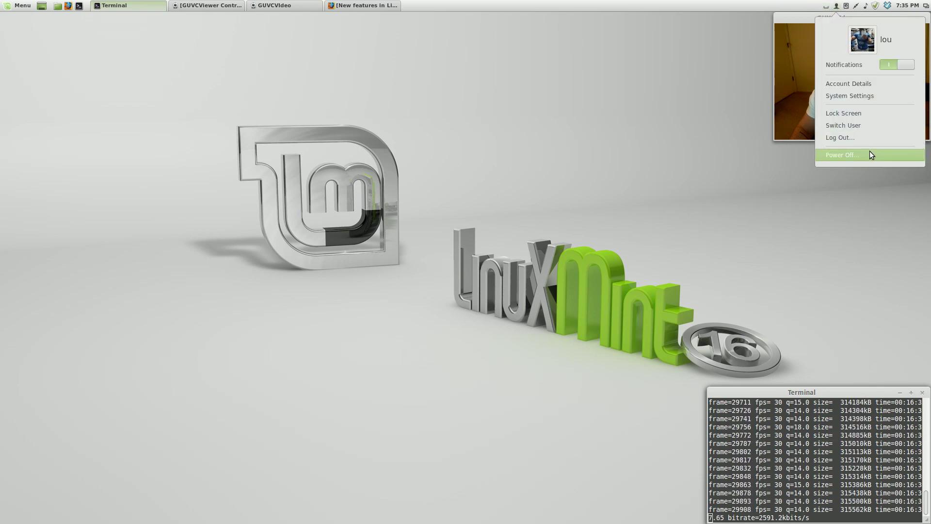
pyautogui.click(827, 7)
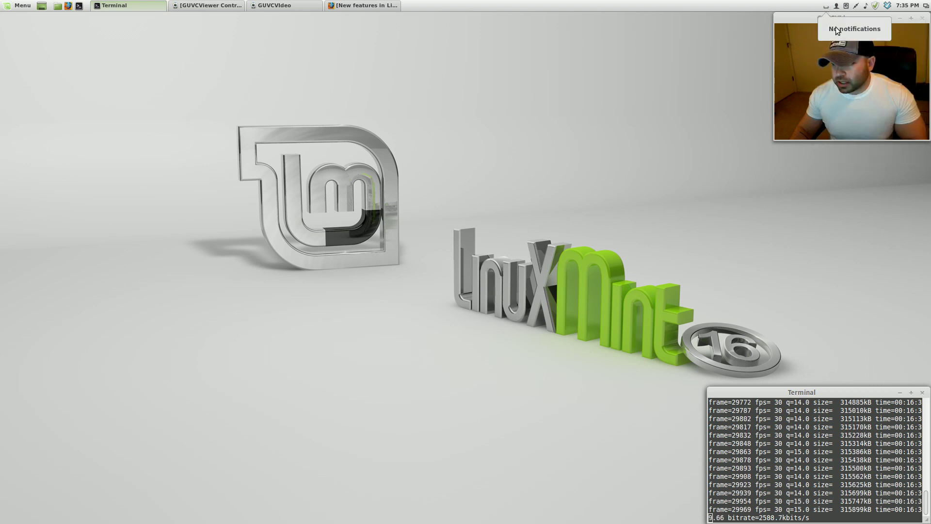
pyautogui.click(513, 117)
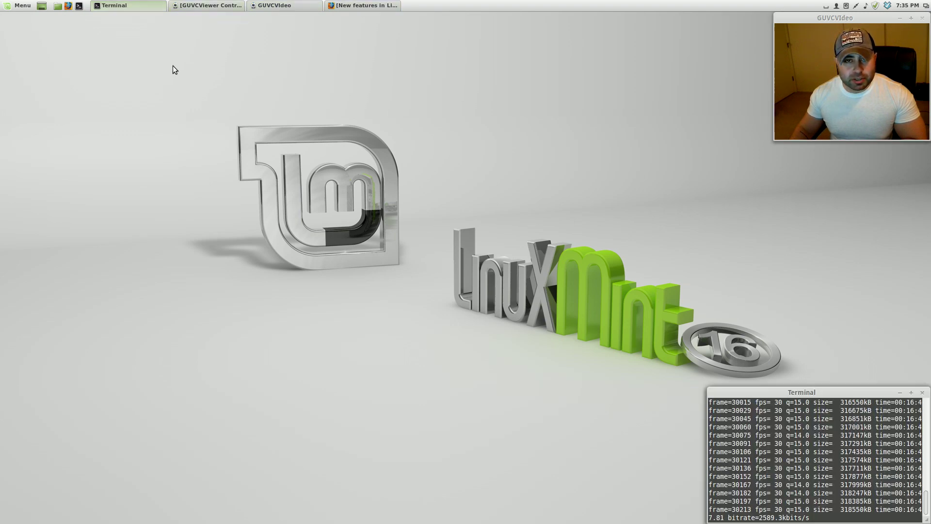
# - View the Mint application menu with its categories and full application list, and close it
pyautogui.click(2, 5)
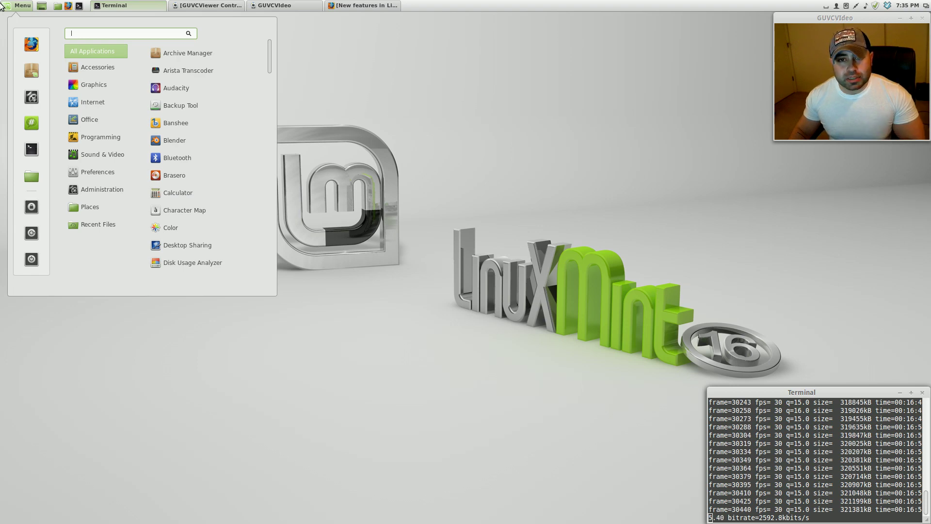
pyautogui.click(414, 85)
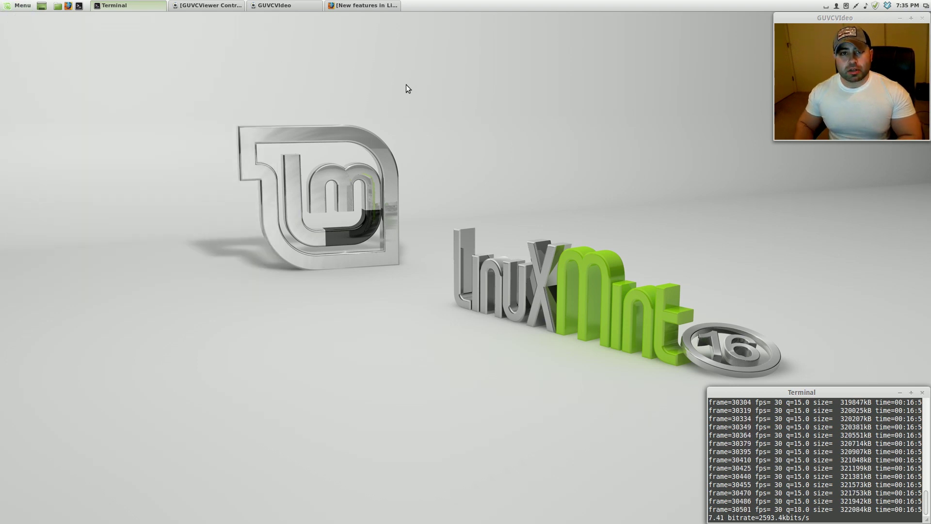